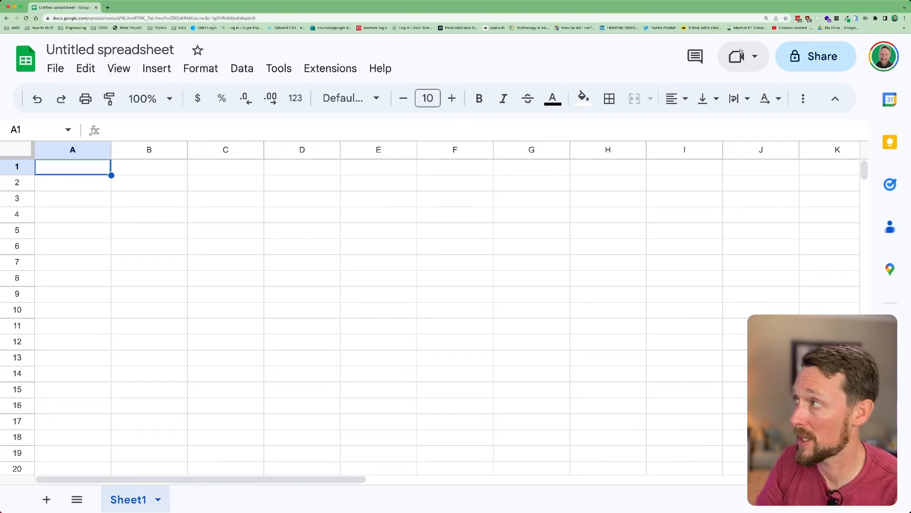
Go to google.com in a new browser tab and open Sheets from the list of Google apps
key("super+t")
type("google.com")
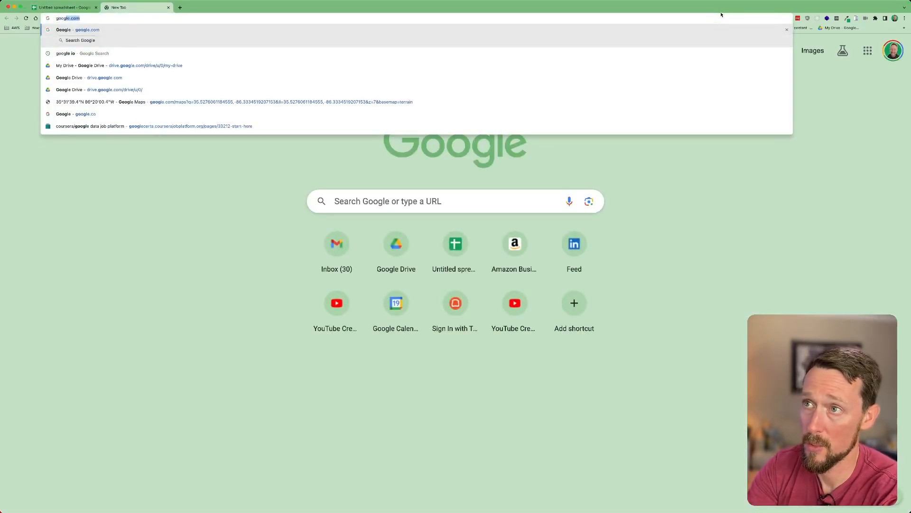
key("Return")
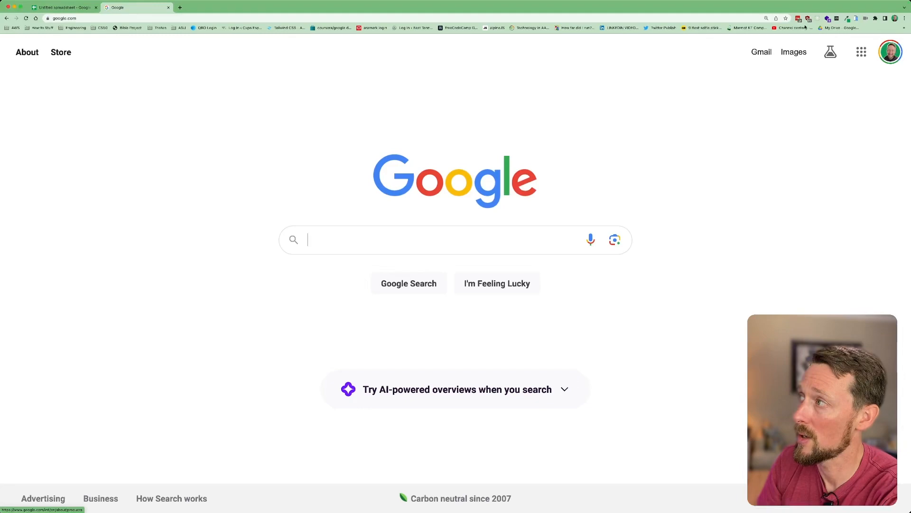
left_click(767, 19)
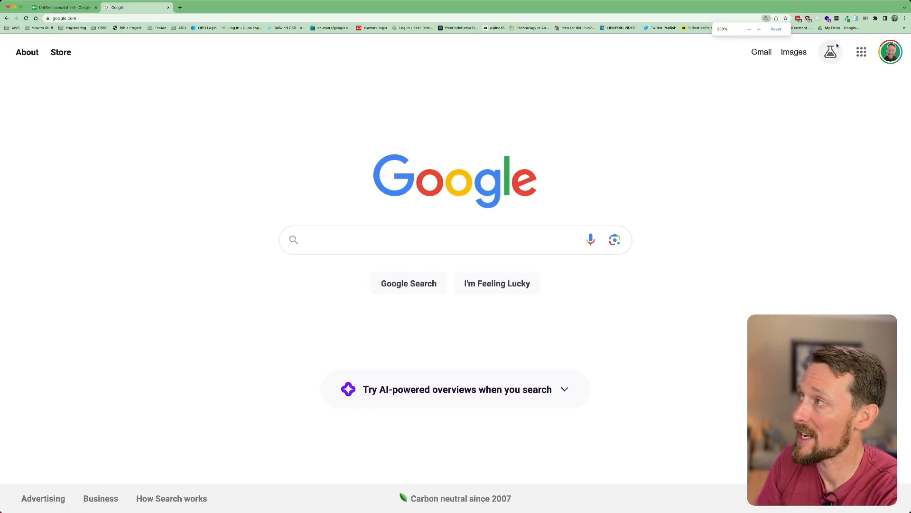
left_click(865, 53)
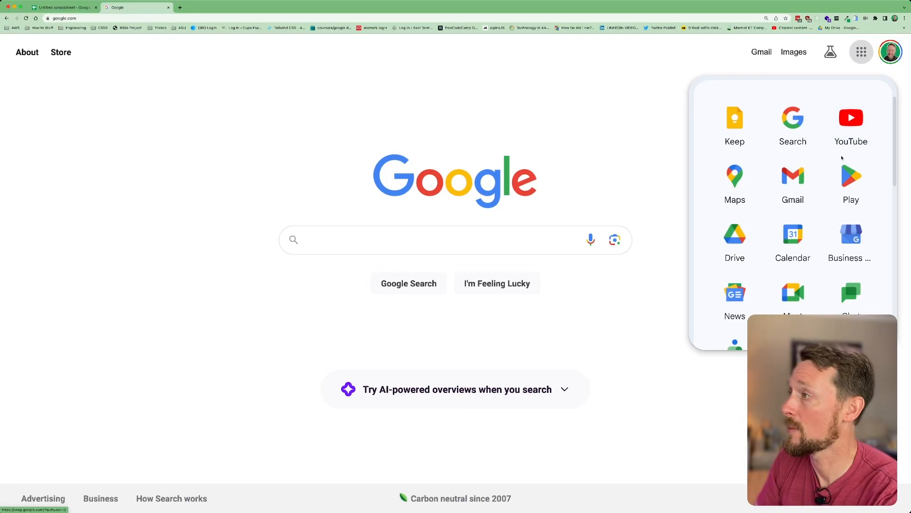
scroll(810, 183, "down", 6)
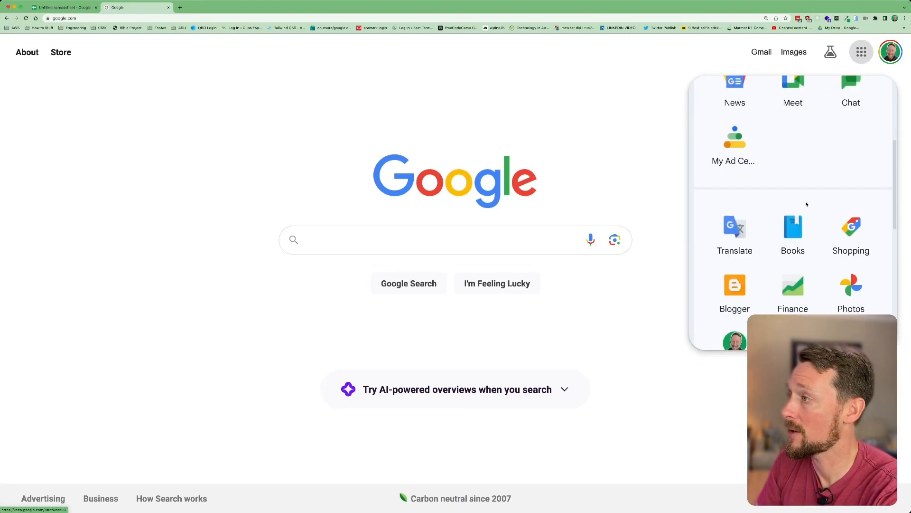
scroll(731, 311, "down", 1)
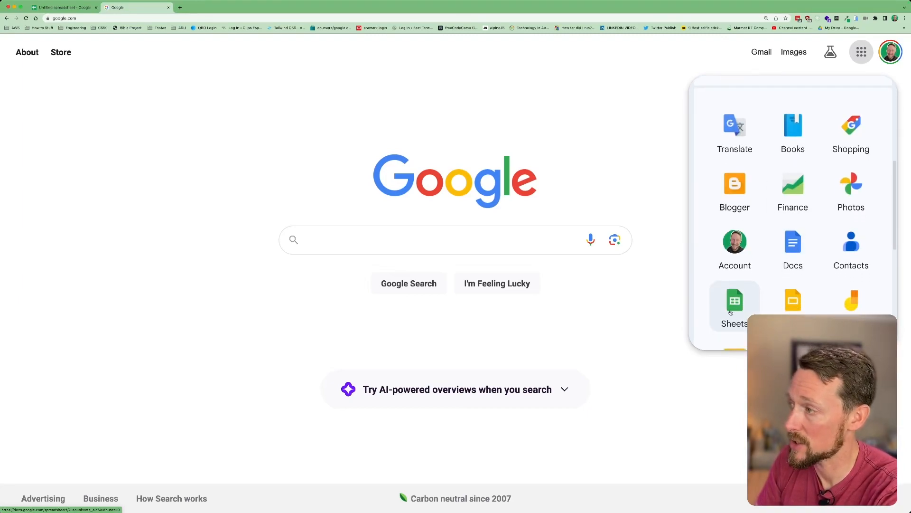
left_click(726, 303)
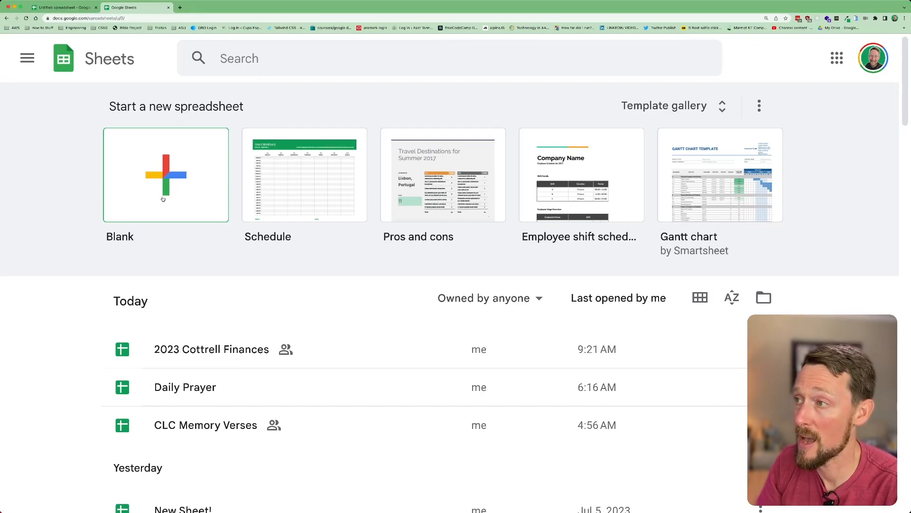
Browse the template gallery from the recently used templates down to Education, and return to the Sheets home page
left_click(712, 100)
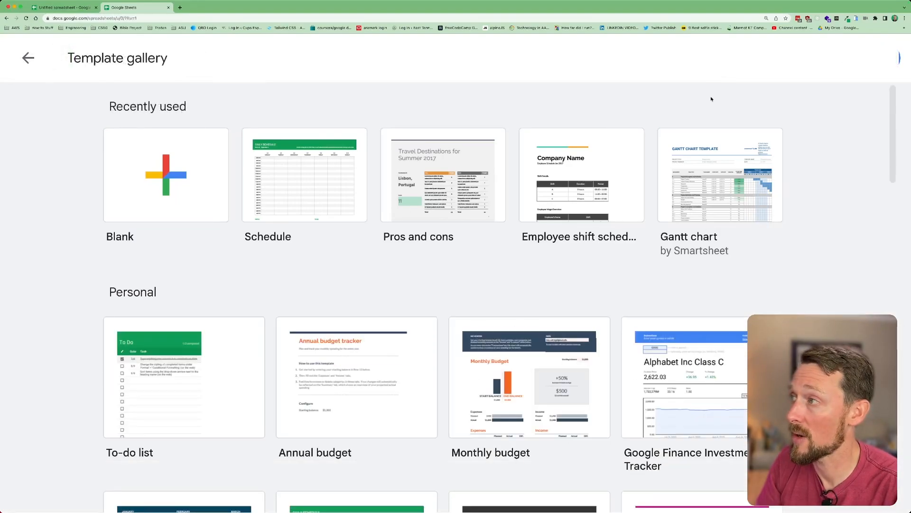
scroll(703, 179, "down", 5)
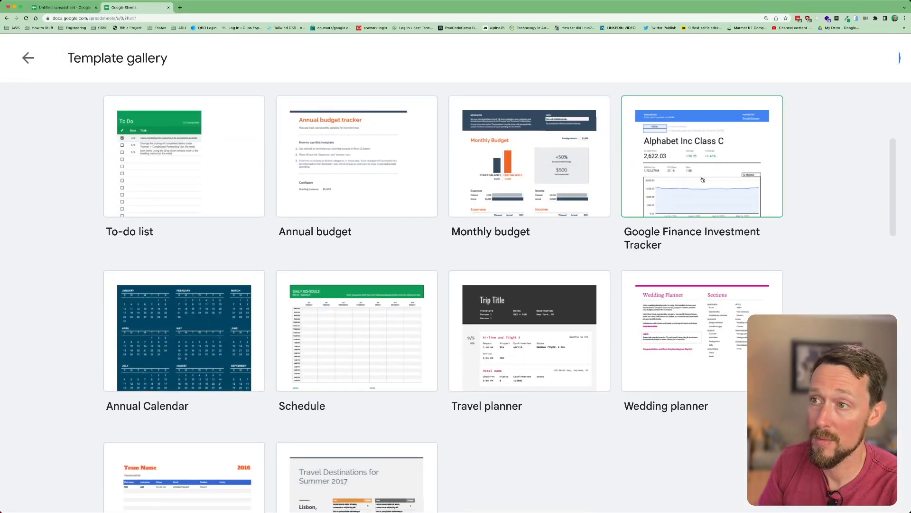
scroll(703, 179, "down", 4)
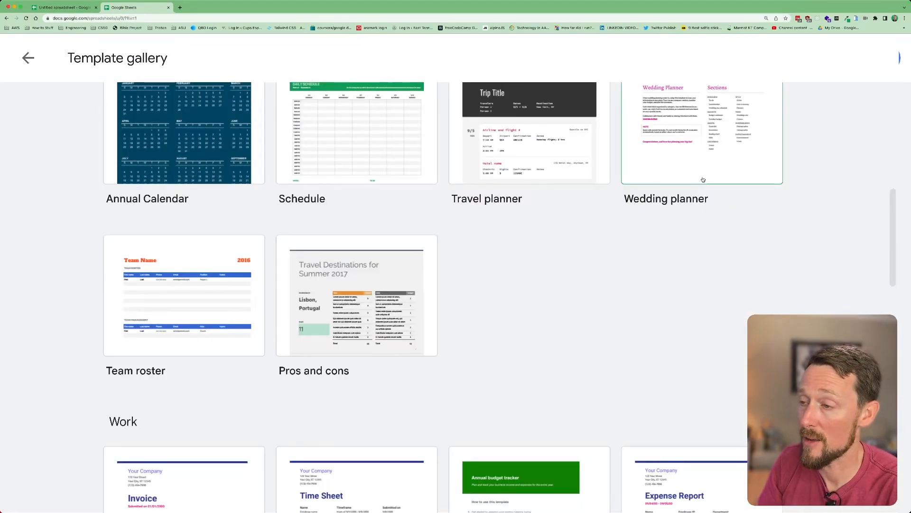
scroll(703, 179, "down", 10)
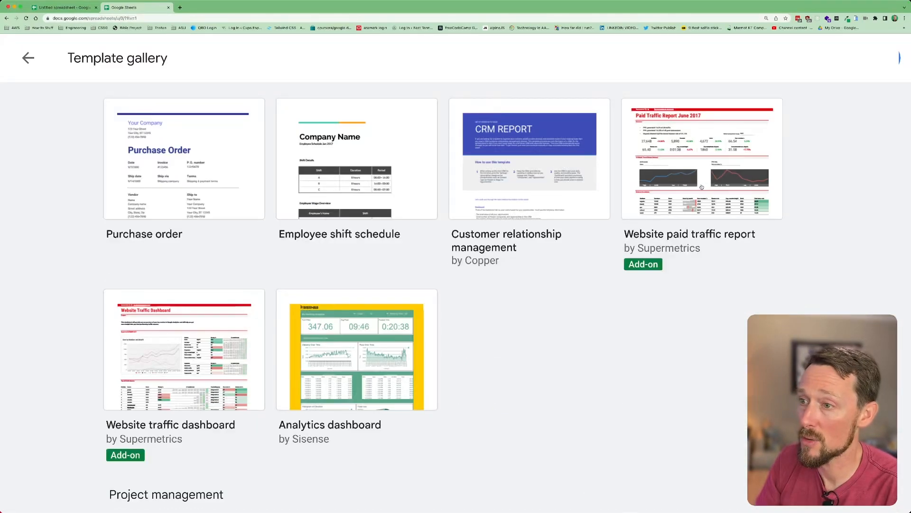
scroll(702, 187, "down", 9)
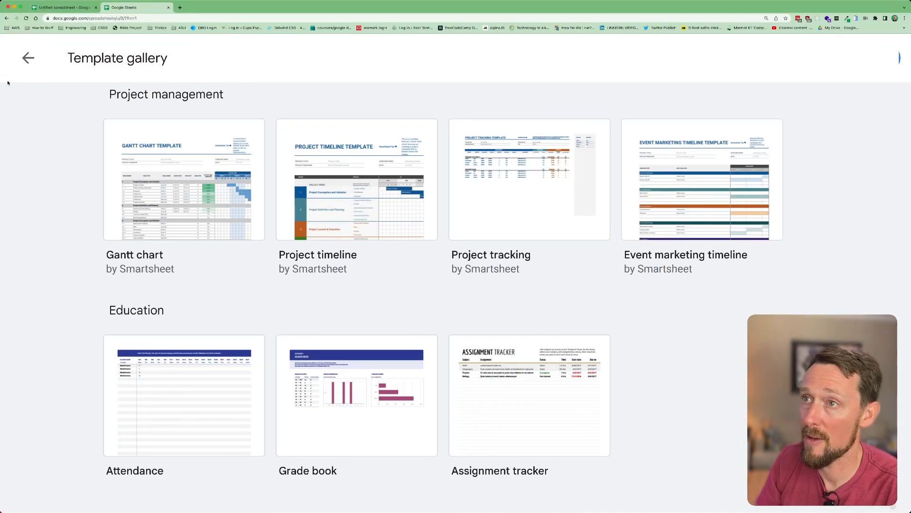
left_click(28, 57)
Look through the recently opened spreadsheets on the Sheets home page and go back to the blank untitled spreadsheet
scroll(318, 227, "down", 2)
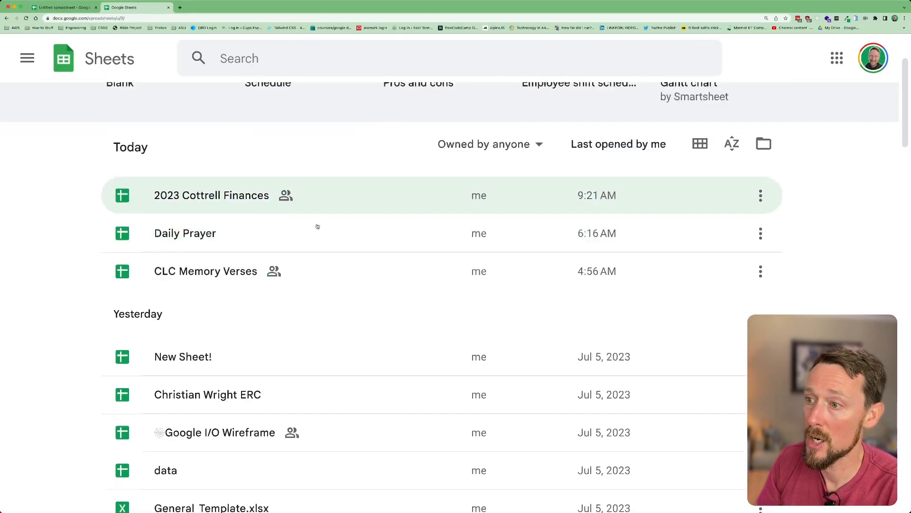
scroll(451, 394, "down", 2)
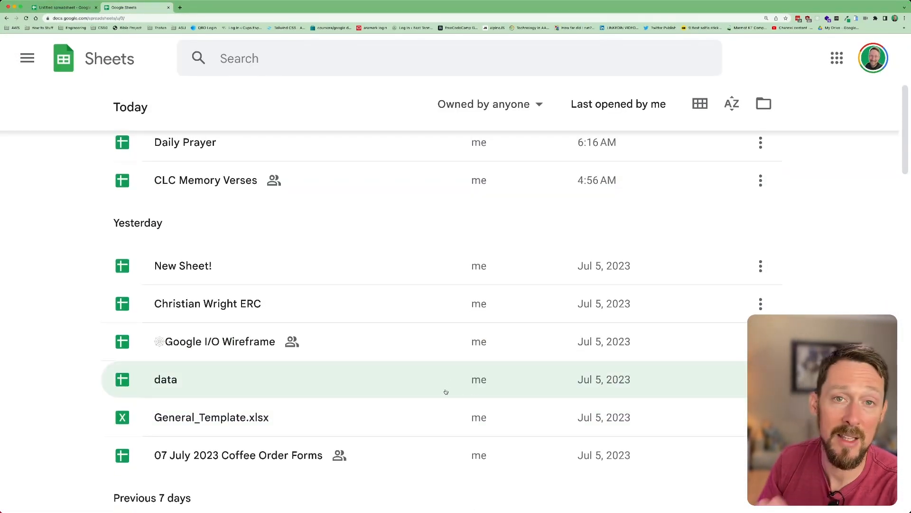
scroll(439, 392, "up", 5)
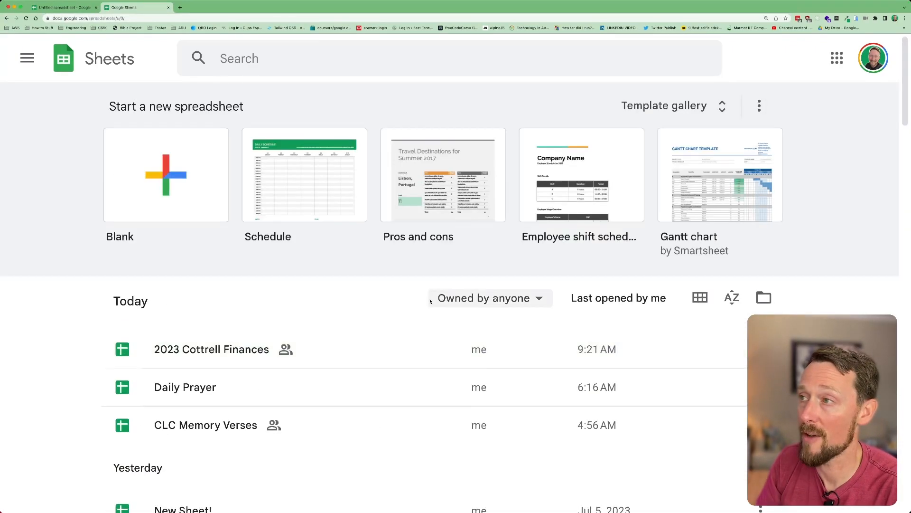
left_click(139, 153)
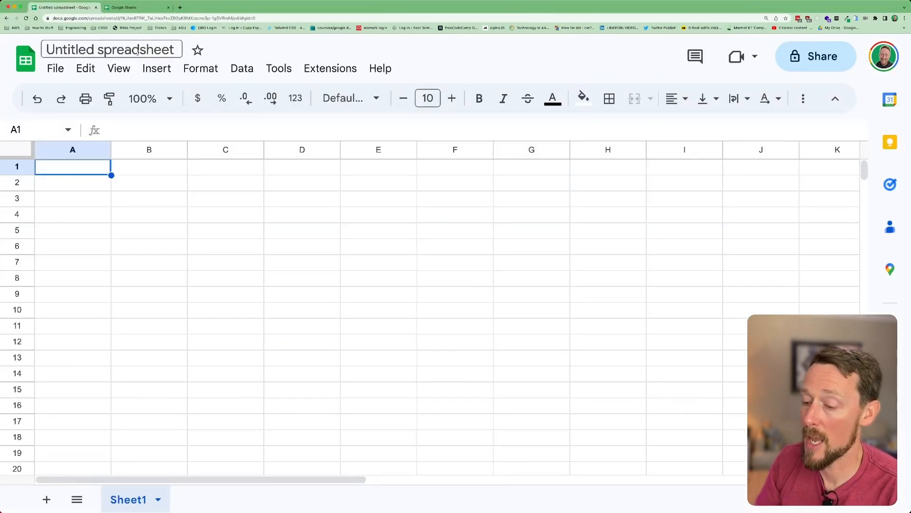
Go to sheets.new in a new incognito window
key("super+a")
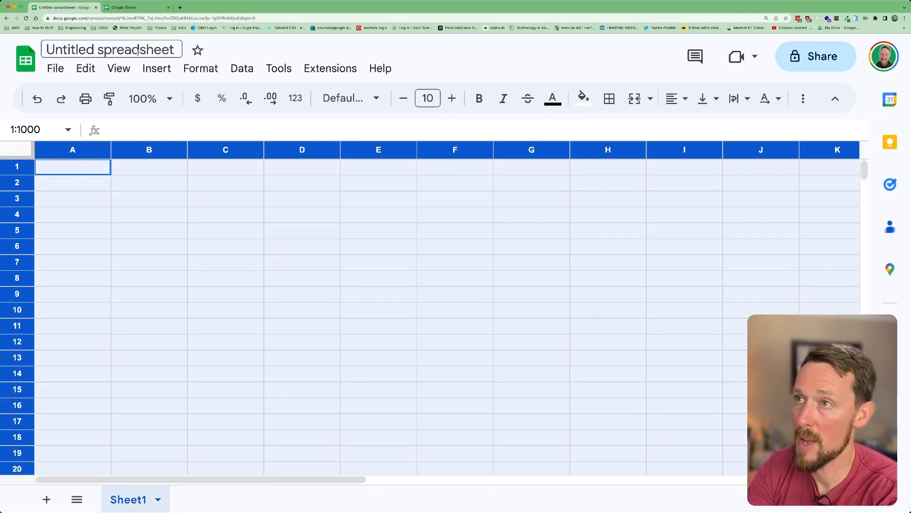
key("super+shift+n")
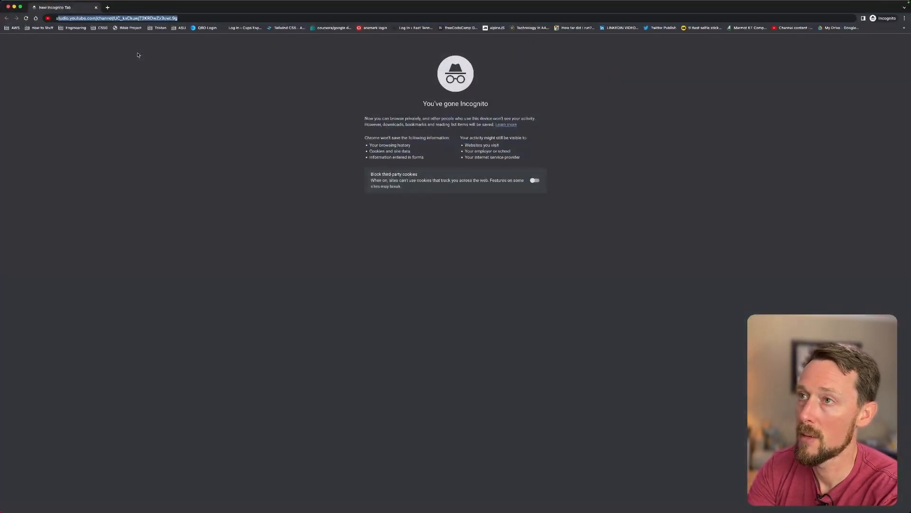
type("sheet.sn")
key("BackSpace")
key("BackSpace")
key("BackSpace")
type("s.new")
key("Return")
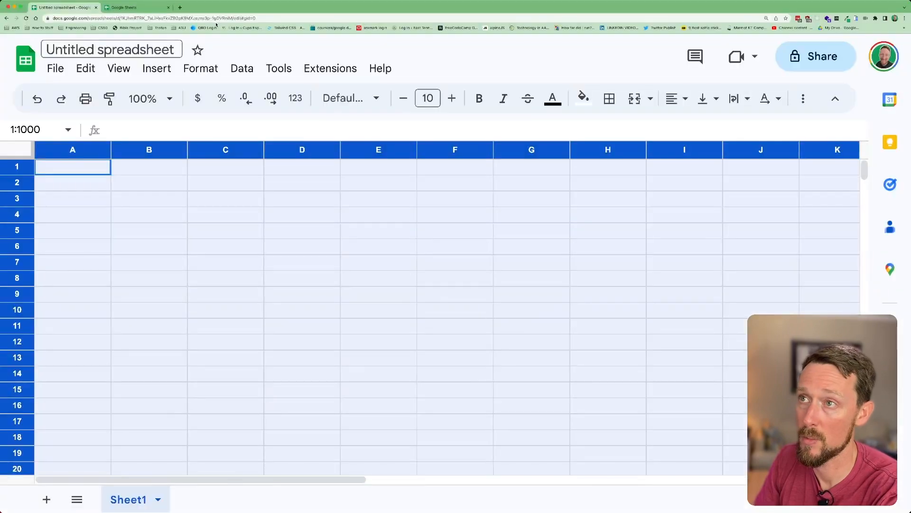
Rename the untitled spreadsheet to "Title Here"
left_click(159, 185)
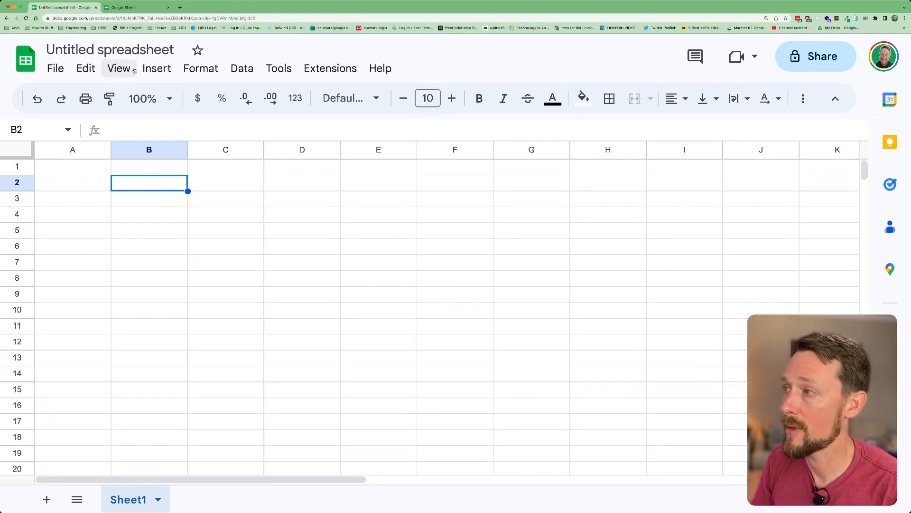
left_click(113, 51)
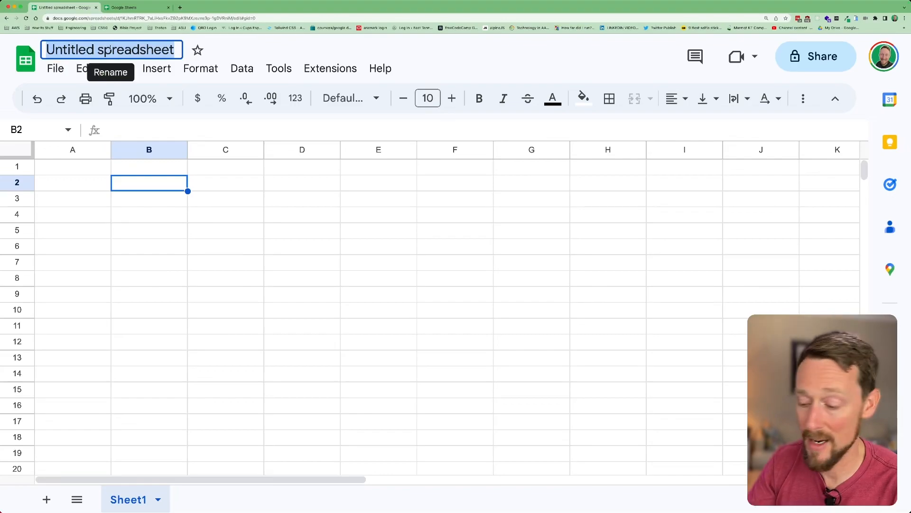
type("Title Here")
key("Return")
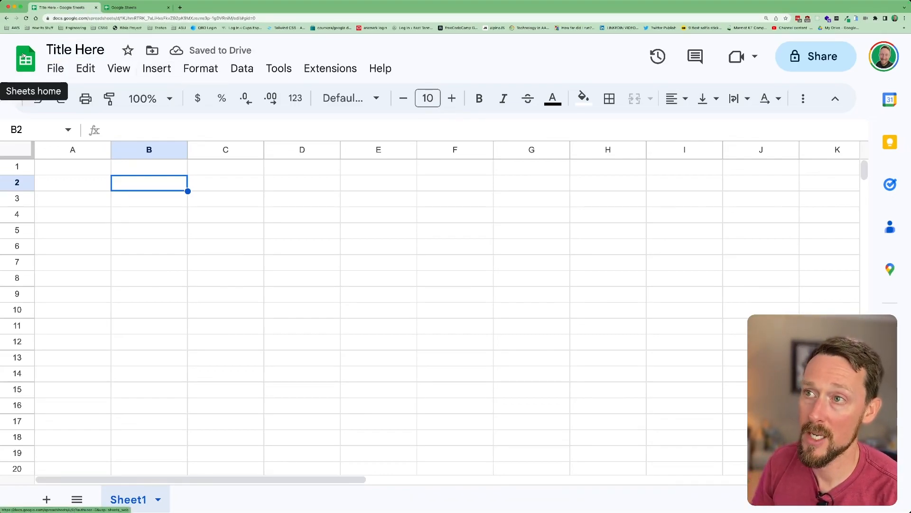
Open the Sheets home page from the spreadsheet, and close the extra Sheets home tabs to return to Title Here
left_click(20, 70)
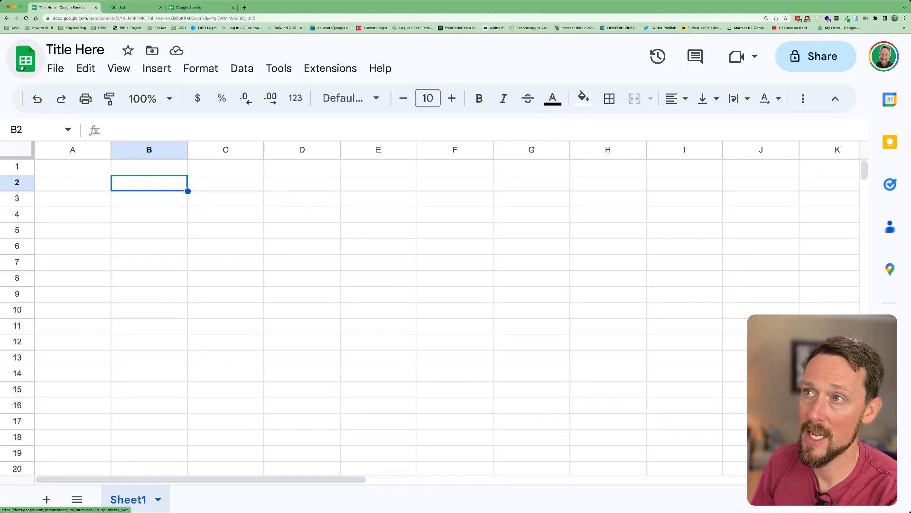
left_click(240, 7)
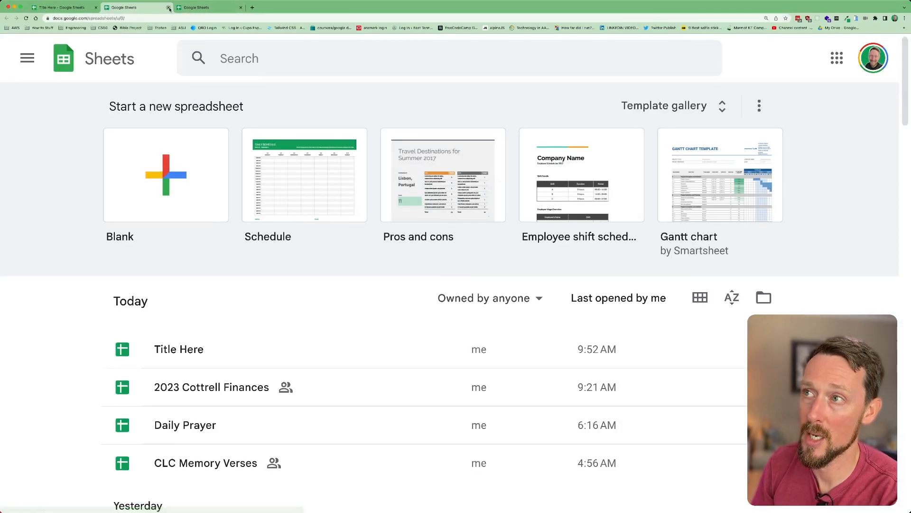
left_click(169, 7)
left_click(152, 7)
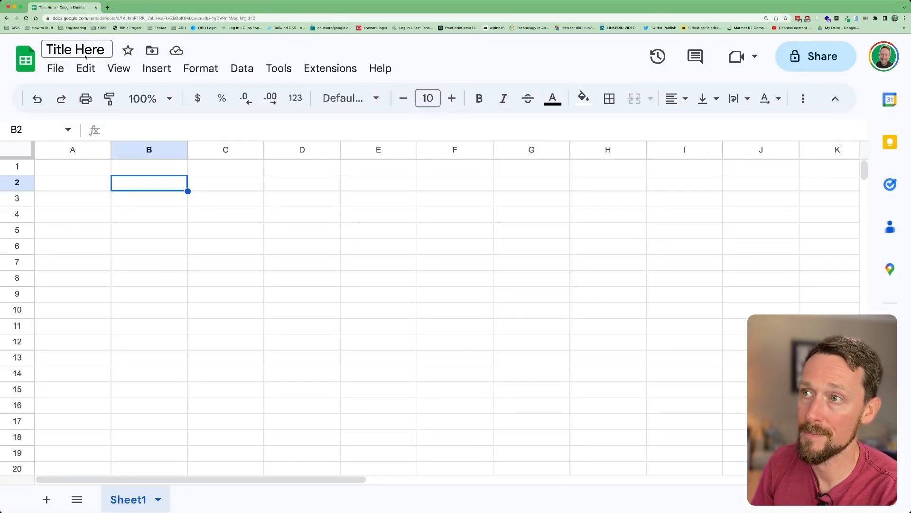
Star the Title Here spreadsheet and view the My Drive folders it can be moved to, without moving it
left_click(127, 51)
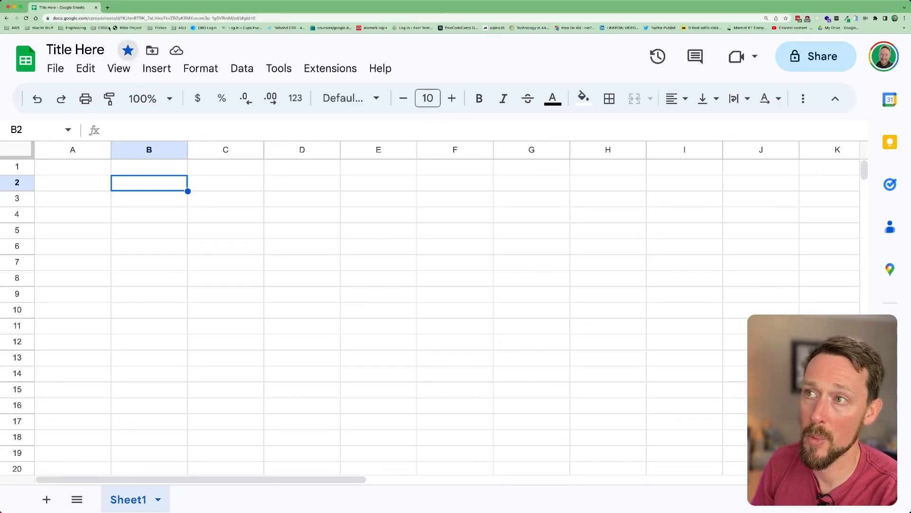
left_click(152, 50)
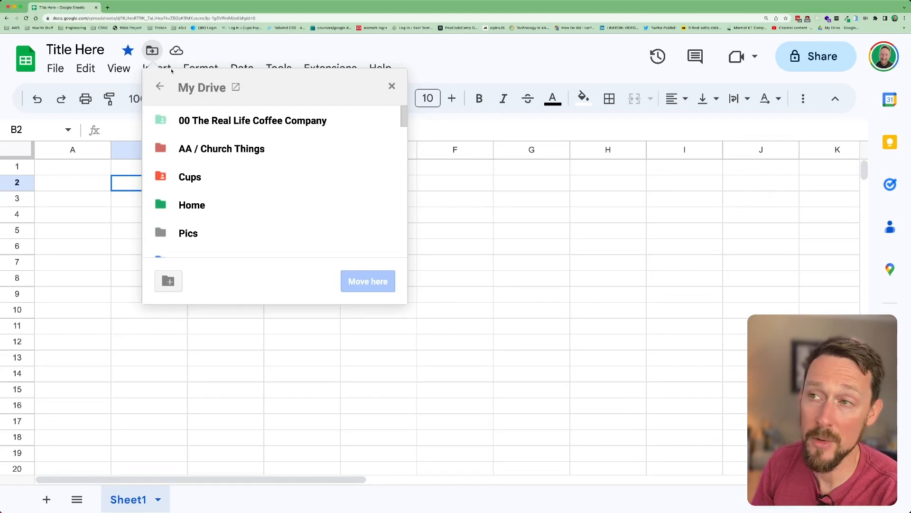
left_click(156, 52)
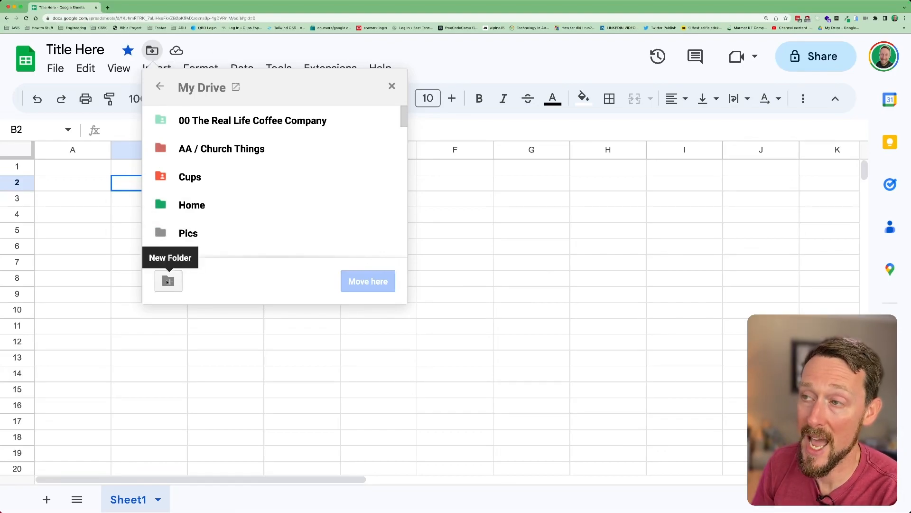
left_click(236, 51)
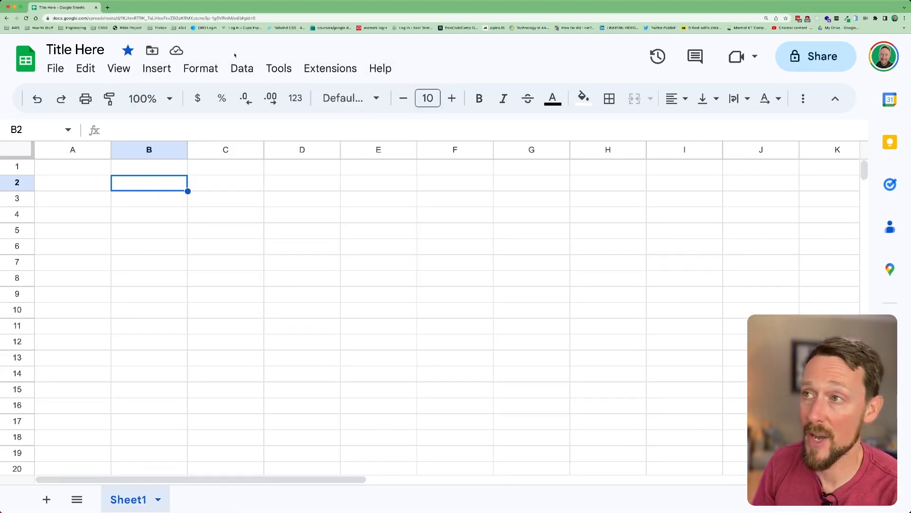
mouse_move(177, 51)
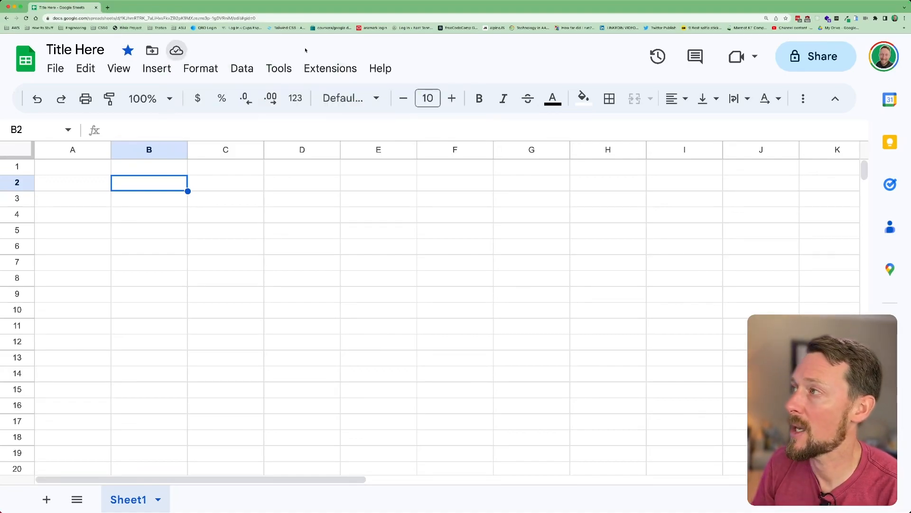
View the version history and the options available for the current version, and return to the spreadsheet
left_click(659, 58)
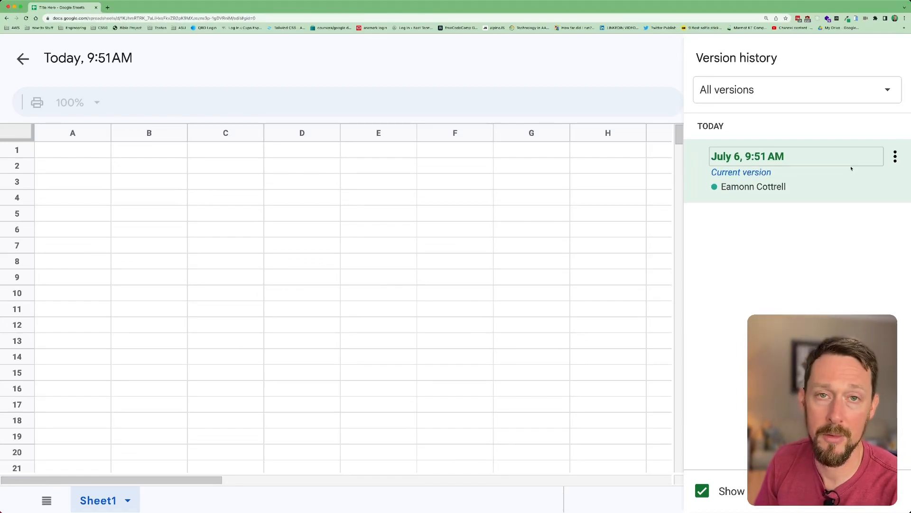
left_click(896, 159)
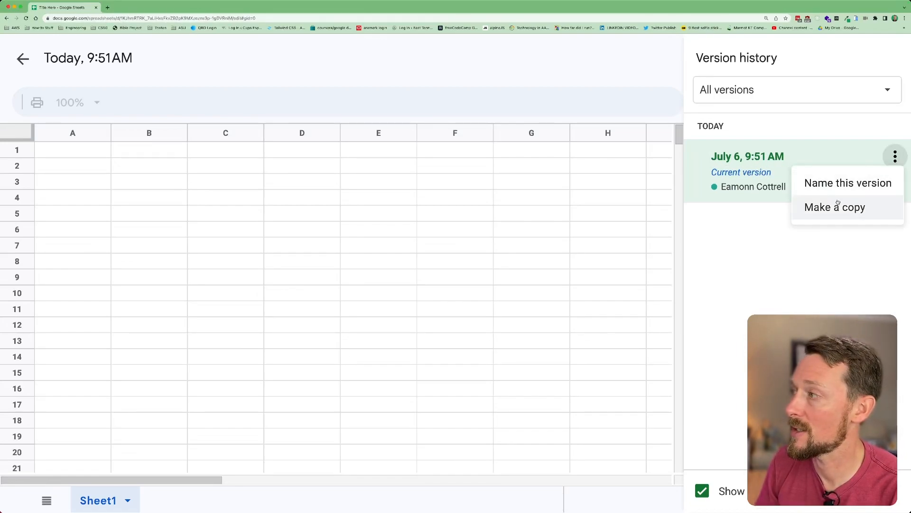
left_click(23, 59)
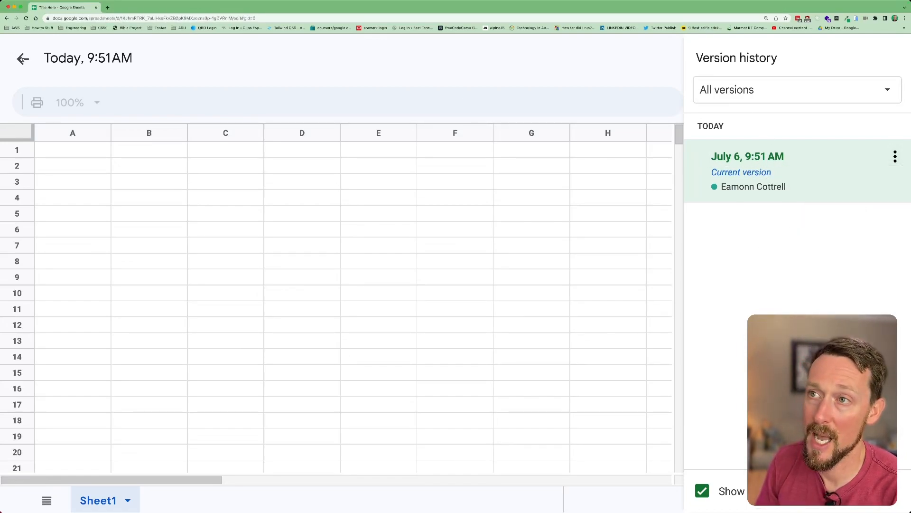
left_click(22, 58)
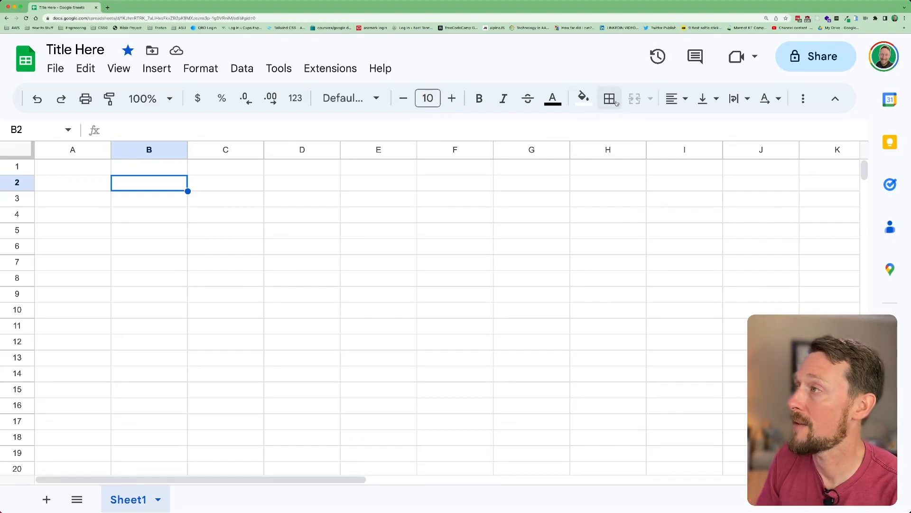
View the comments on the spreadsheet and the options for joining or starting a meeting, without adding a comment or starting a call
left_click(692, 57)
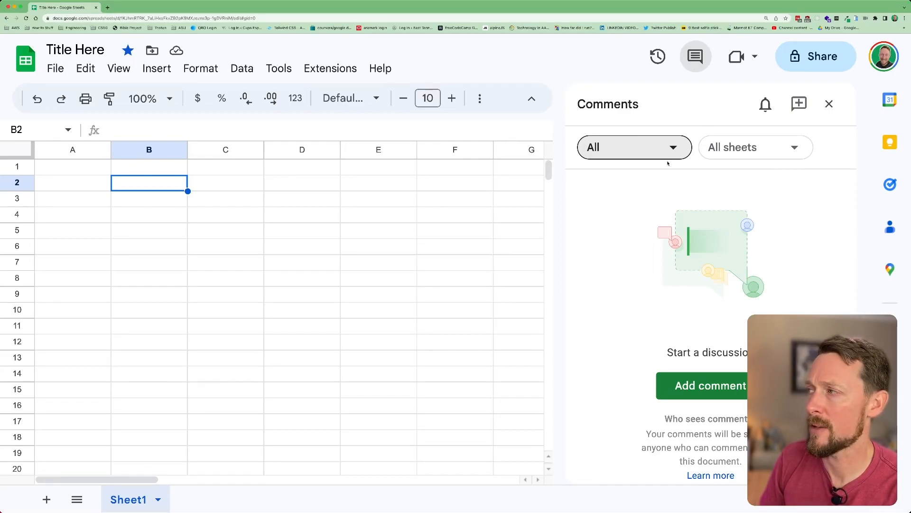
left_click(831, 103)
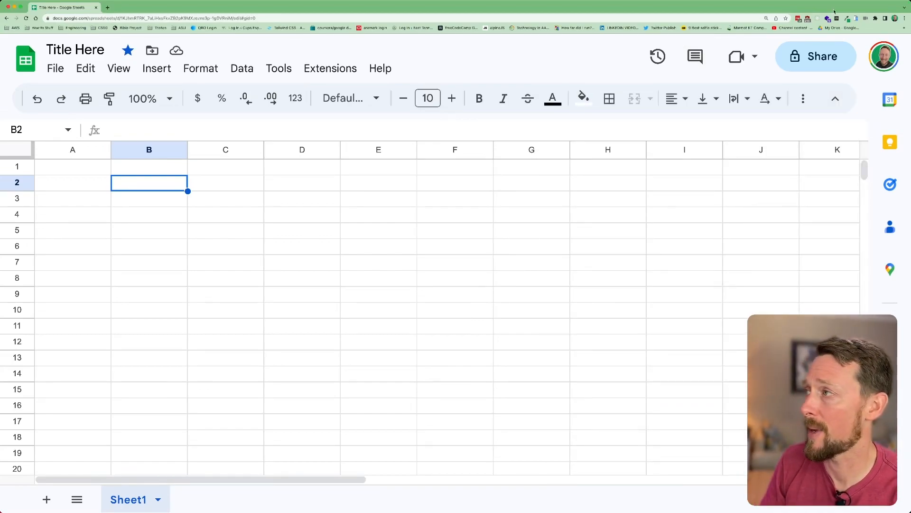
left_click(756, 57)
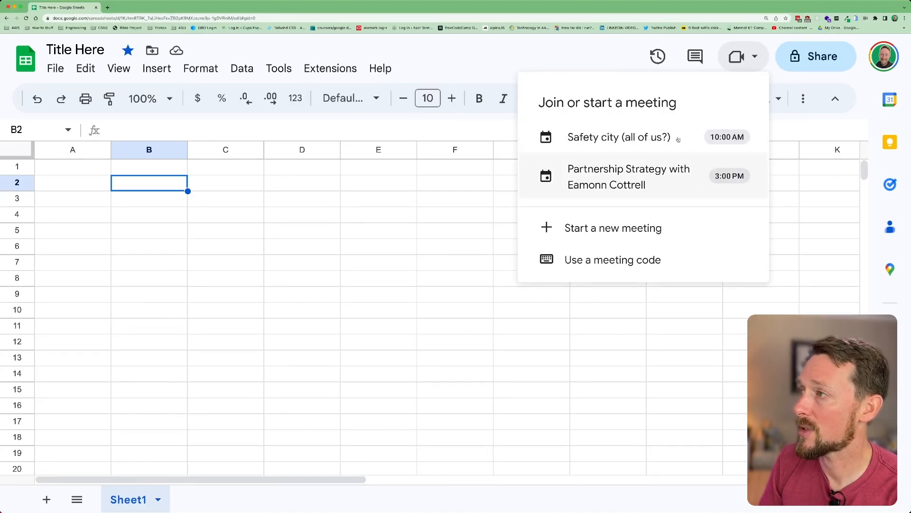
left_click(608, 46)
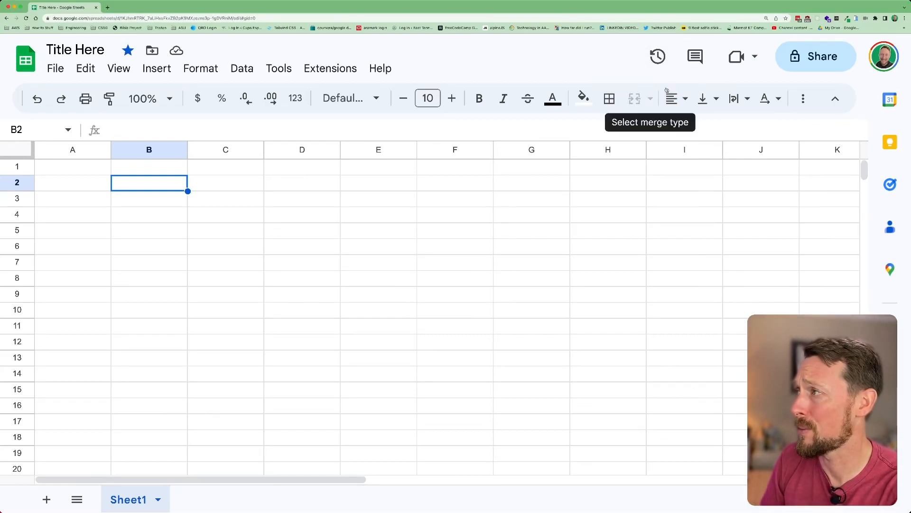
View the sharing settings and general access options for Title Here, and return to the sheet without changing access
left_click(808, 62)
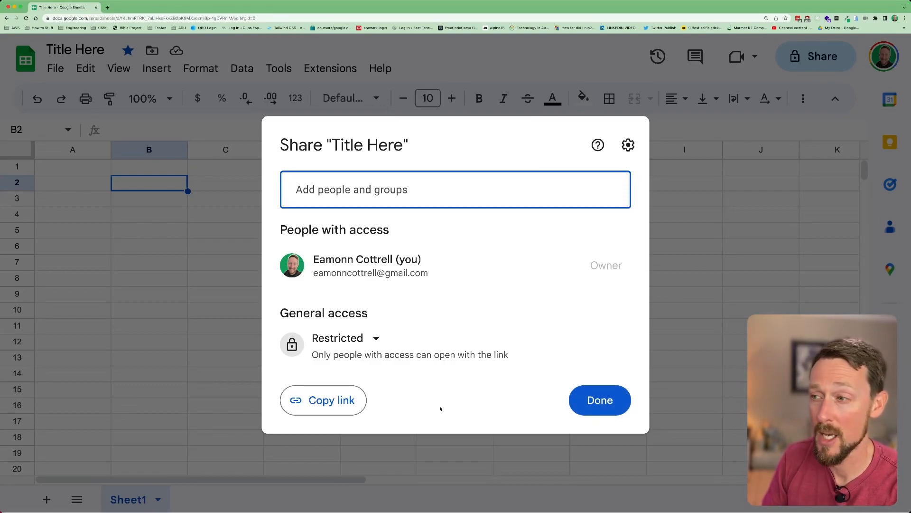
left_click(346, 338)
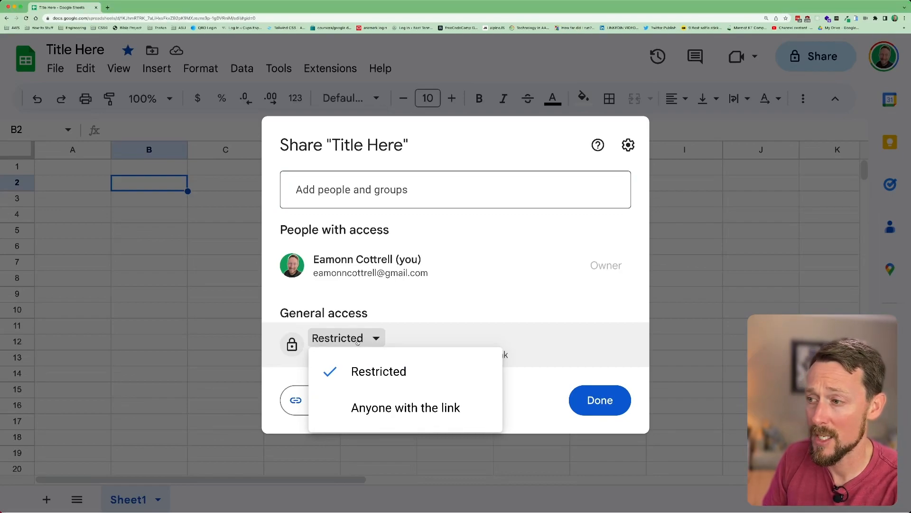
left_click(441, 312)
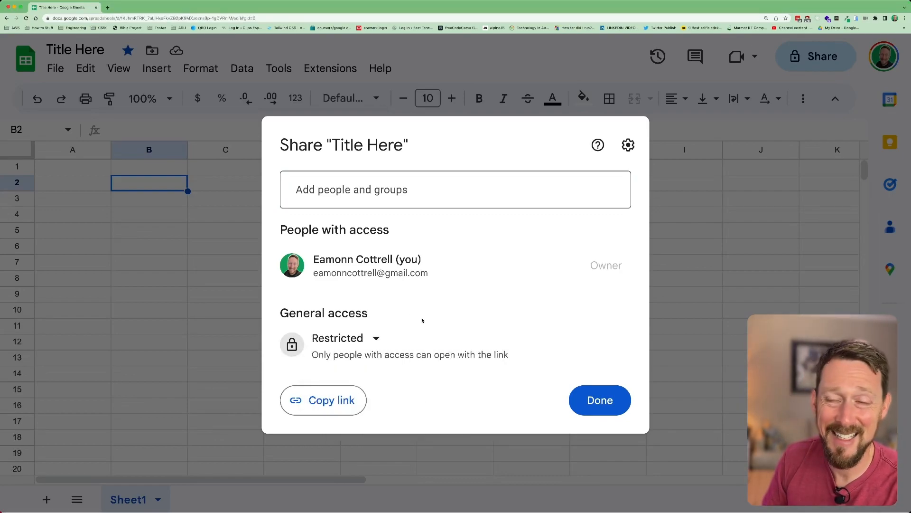
left_click(707, 300)
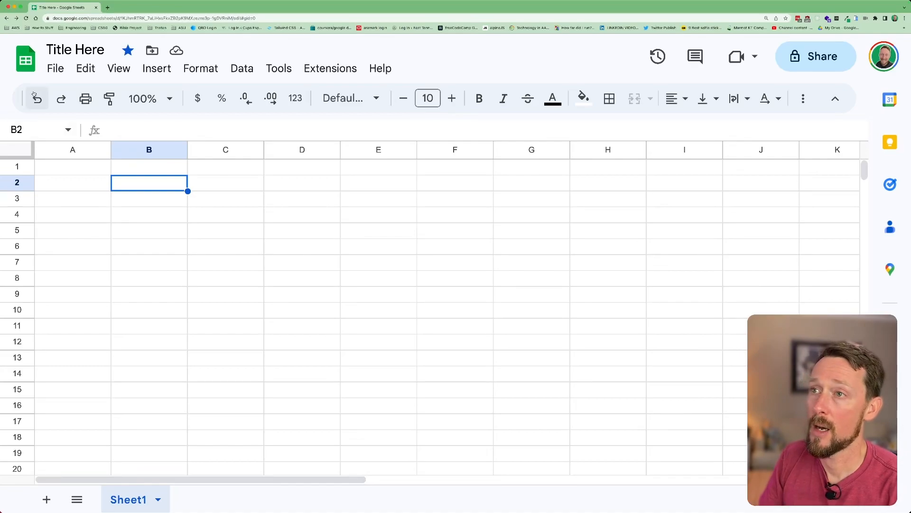
Browse the View and Data commands, and hide and restore the spreadsheet's header
left_click(119, 68)
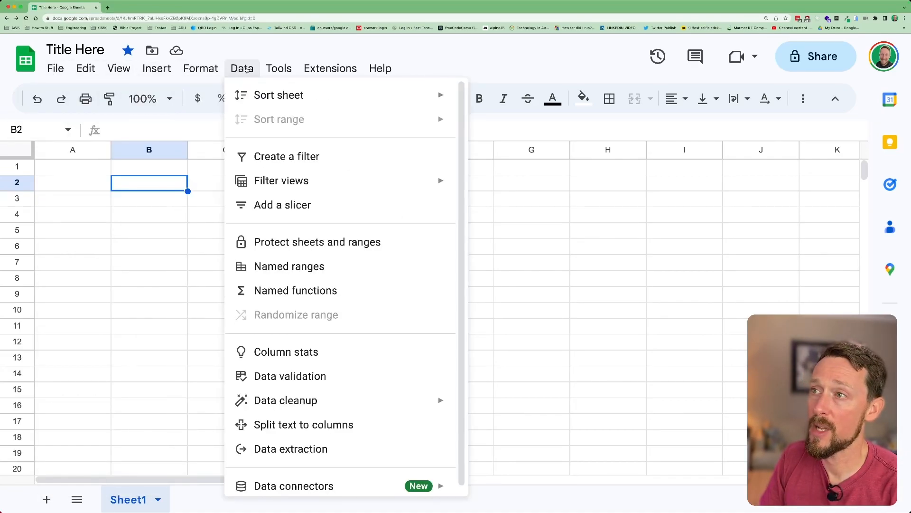
mouse_move(276, 69)
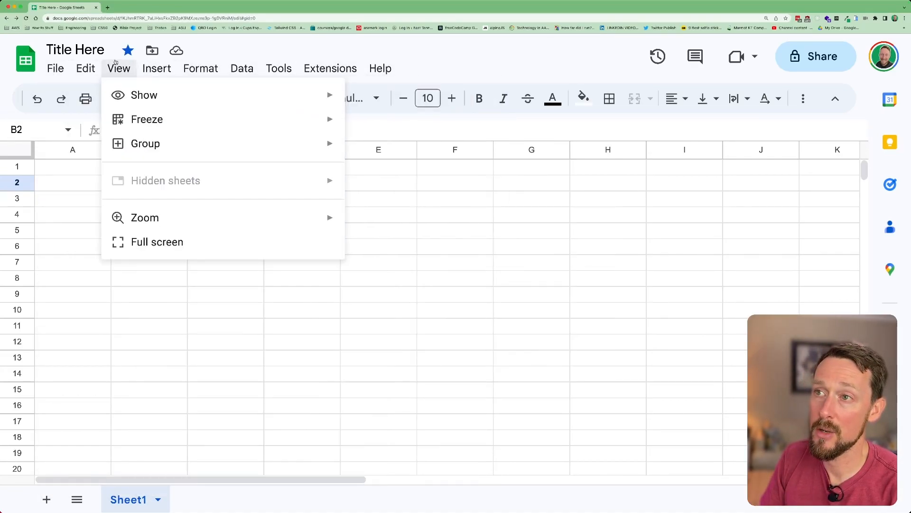
mouse_move(95, 69)
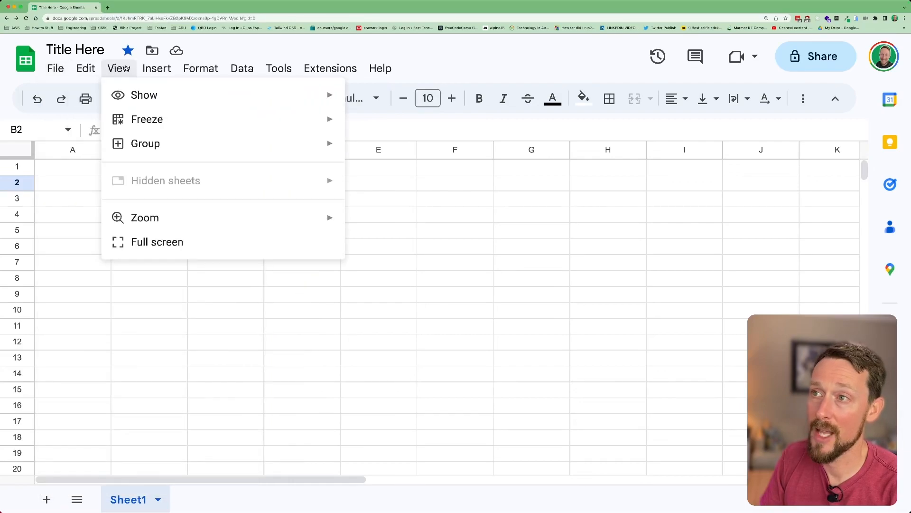
left_click(145, 70)
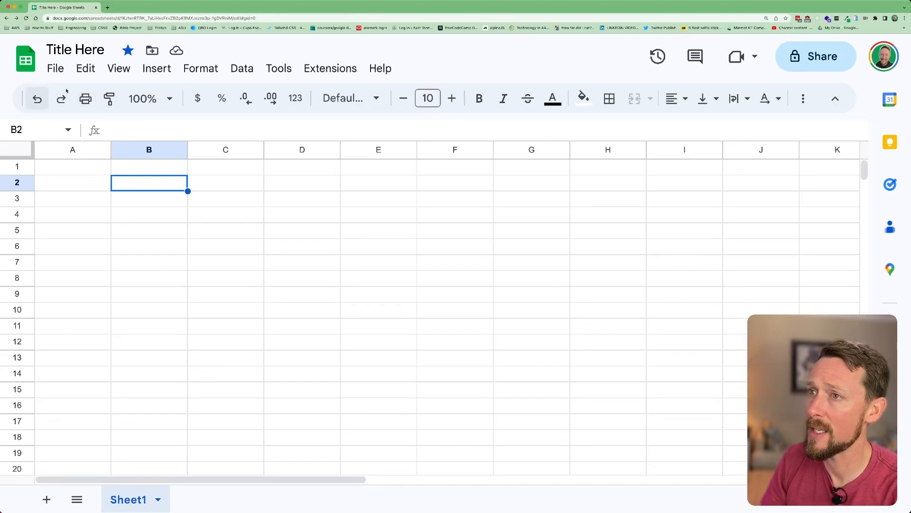
left_click(836, 99)
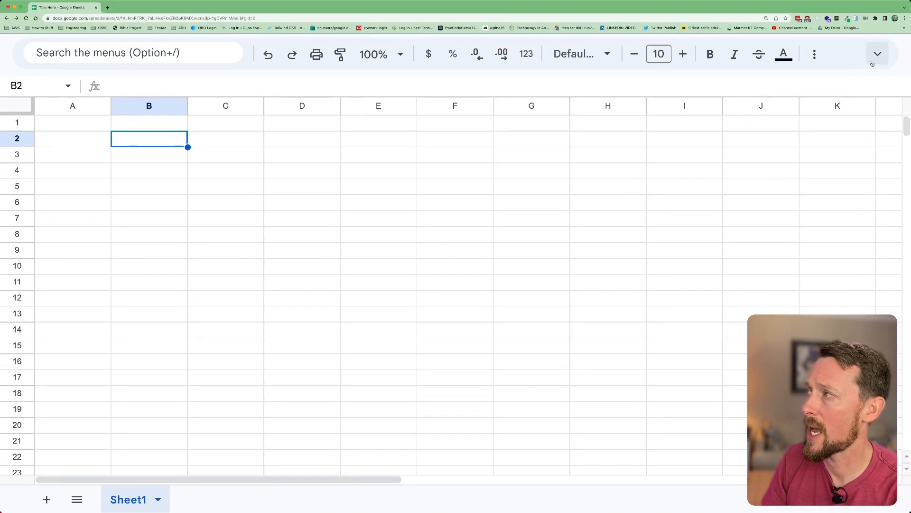
left_click(876, 57)
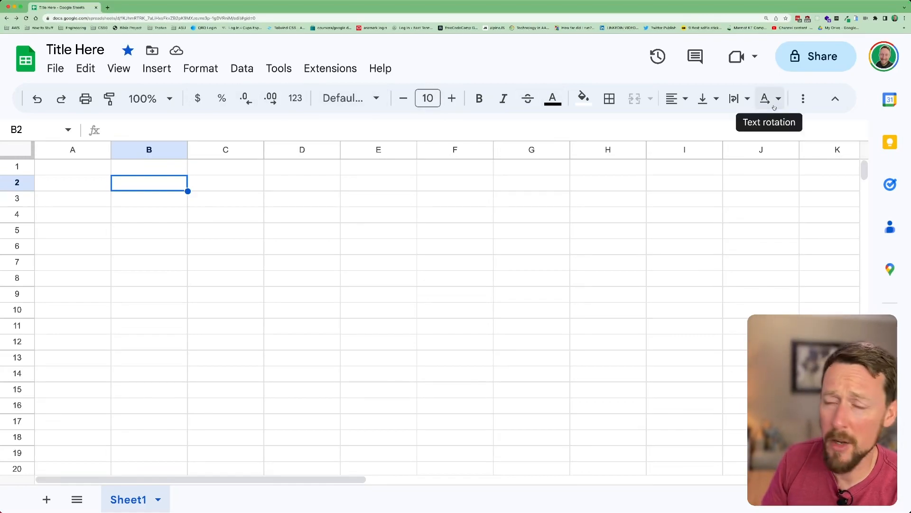
View the additional formatting and insertion tools and the list of available fonts, keeping the default font
left_click(804, 99)
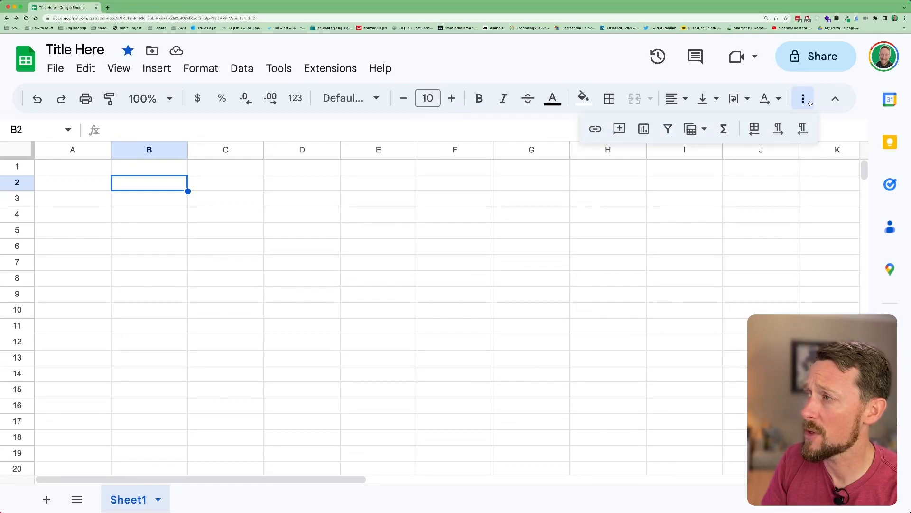
left_click(809, 100)
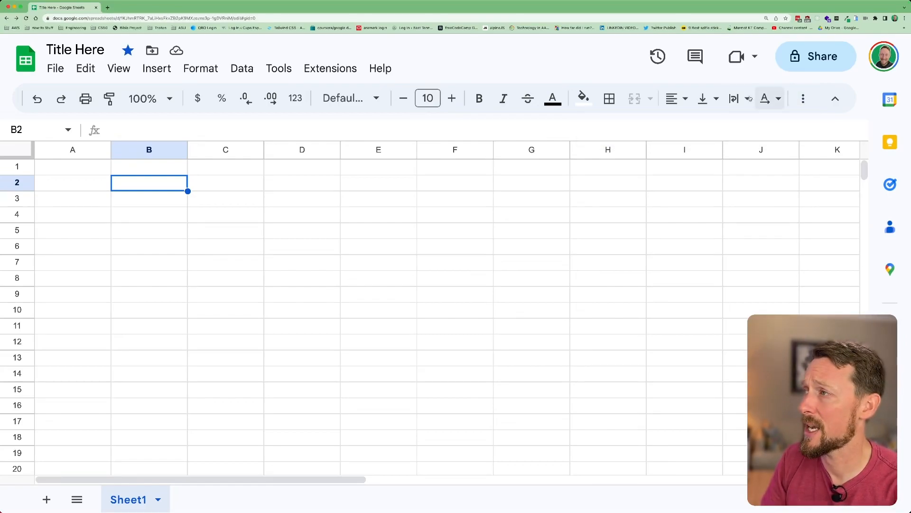
left_click(364, 99)
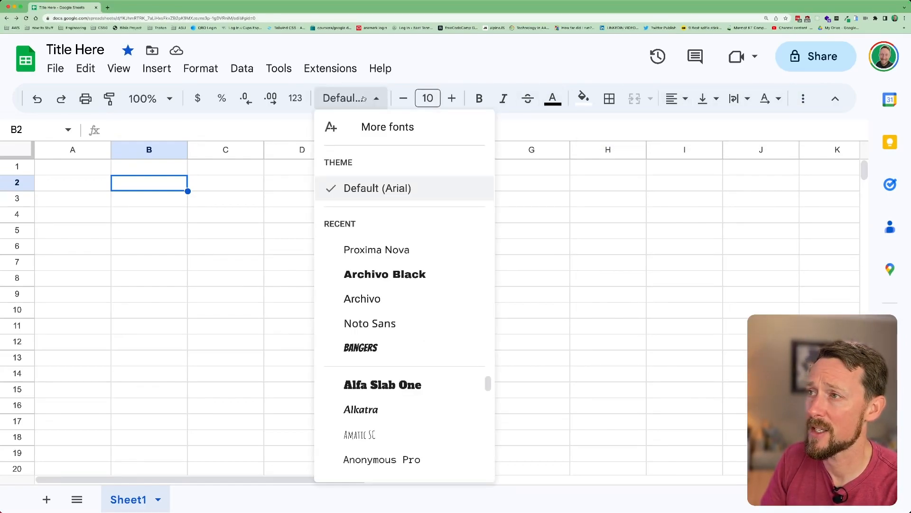
left_click(337, 100)
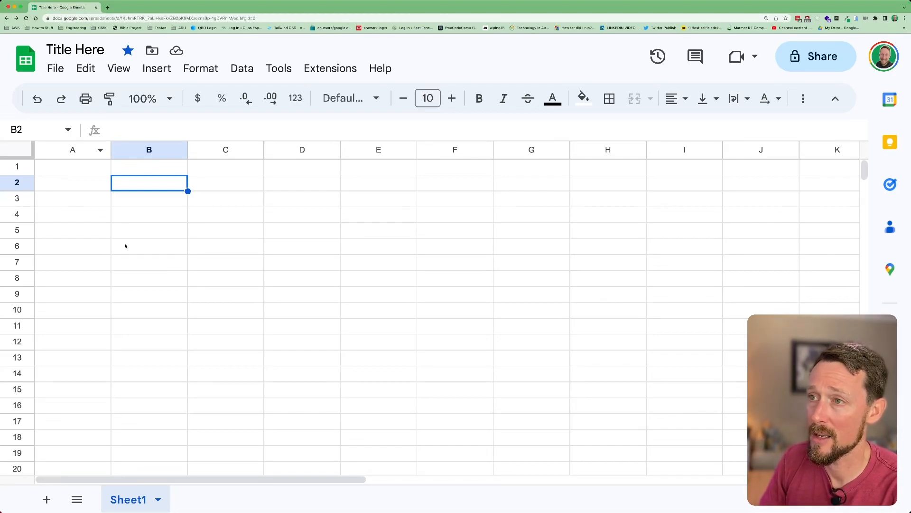
Select columns A through J, select rows 1 through 19, and return to a single cell in column B
key("Up")
left_click_drag(74, 151, 760, 151)
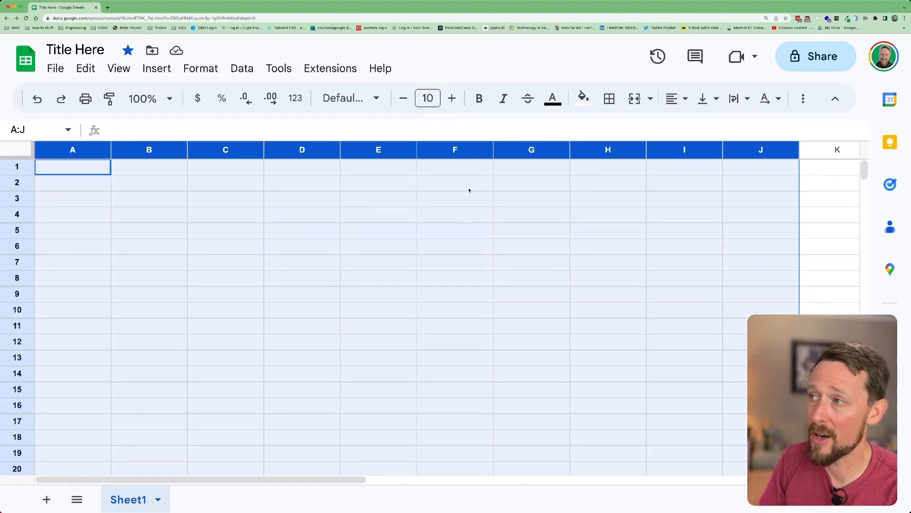
left_click(378, 214)
left_click_drag(17, 166, 17, 453)
left_click(174, 255)
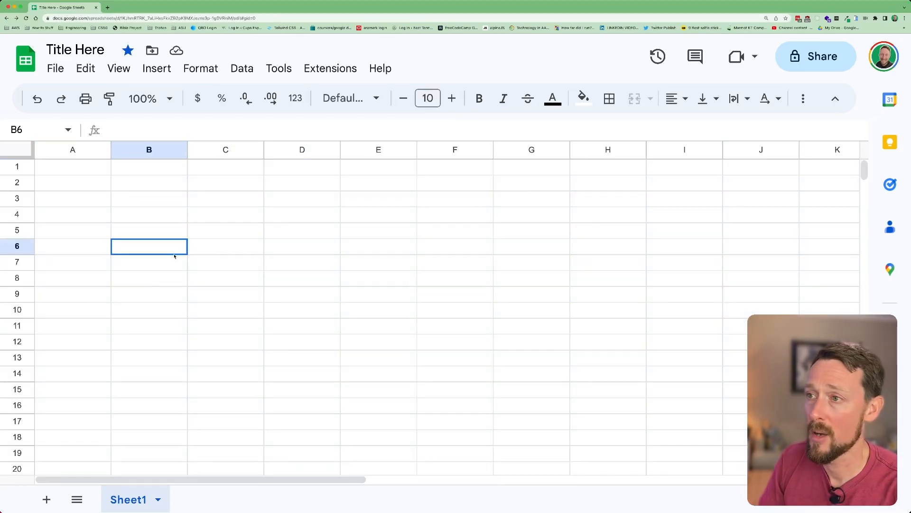
scroll(169, 243, "down", 1)
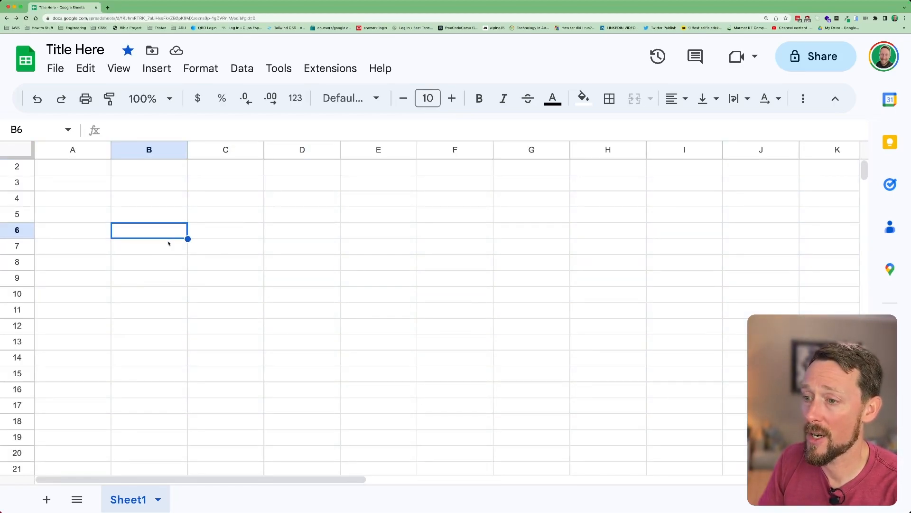
scroll(183, 318, "down", 1)
left_click(159, 236)
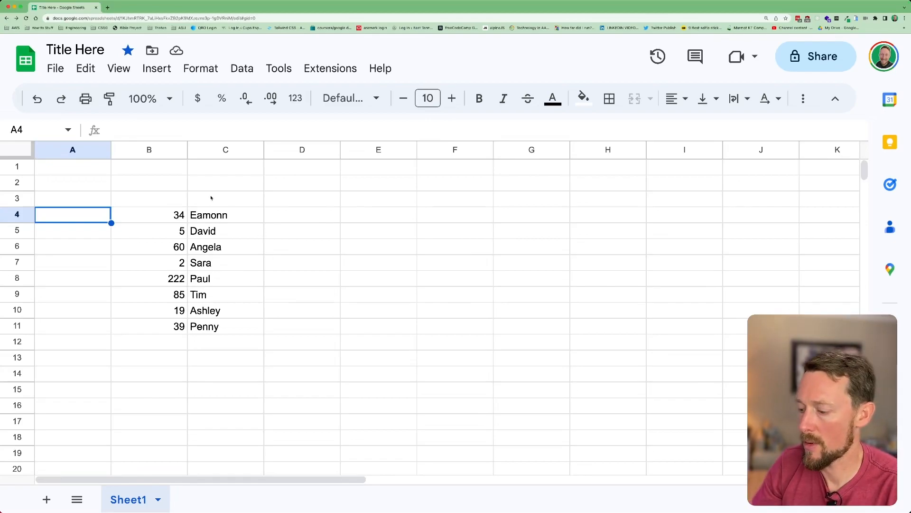
Enter "Type" in cell A1
key("Up")
key("Up")
key("Up")
type("Type")
key("Return")
Move the active cell across the sheet to G6 and enter "Active Cell" there
key("Down")
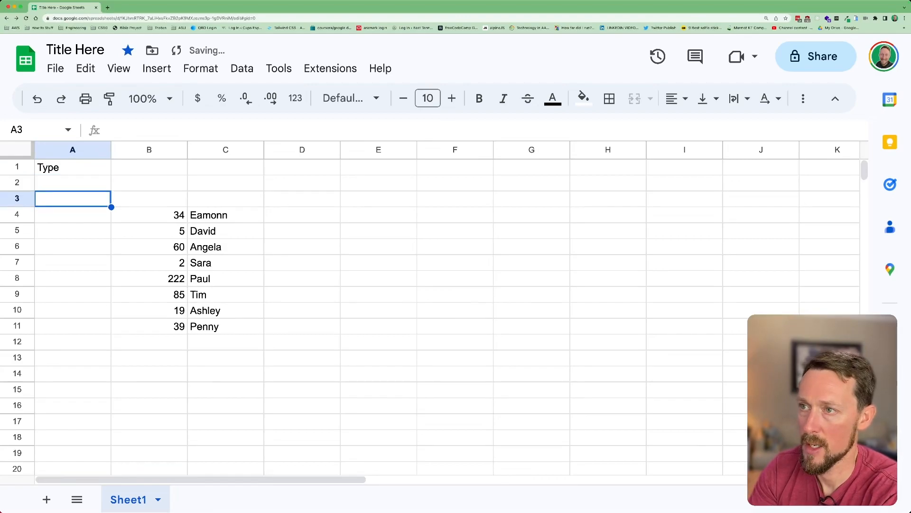
key("Right")
key("Right")
key("Right")
key("Right")
key("Right")
key("Right")
key("Up")
key("Left")
key("Down")
key("Down")
key("Down")
key("Down")
key("Down")
key("Down")
key("Right")
key("Up")
key("Up")
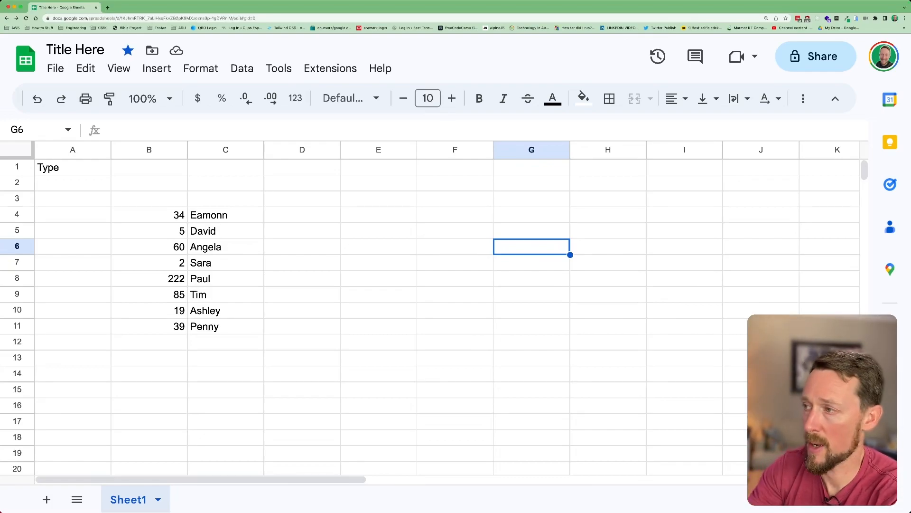
type("Active Cell")
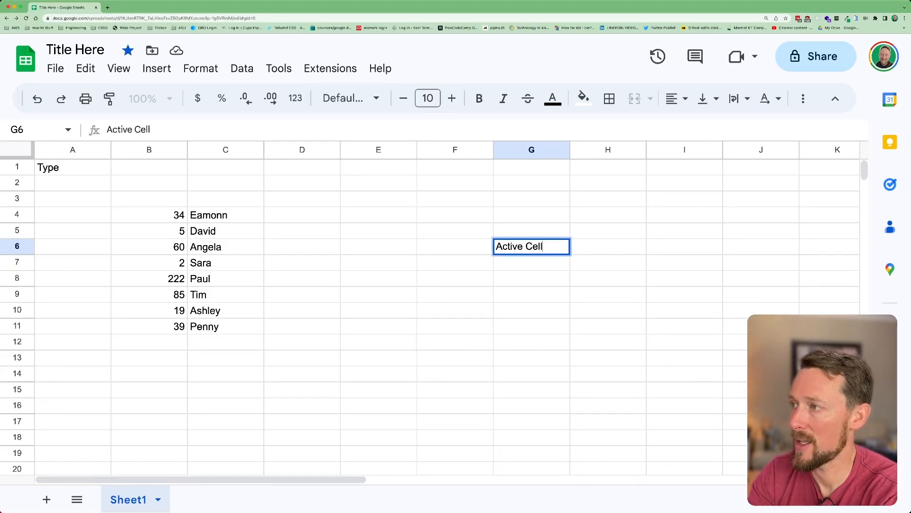
key("Return")
Move the active cell to E11 and enter "Active cell" there
key("Down")
key("Down")
key("Down")
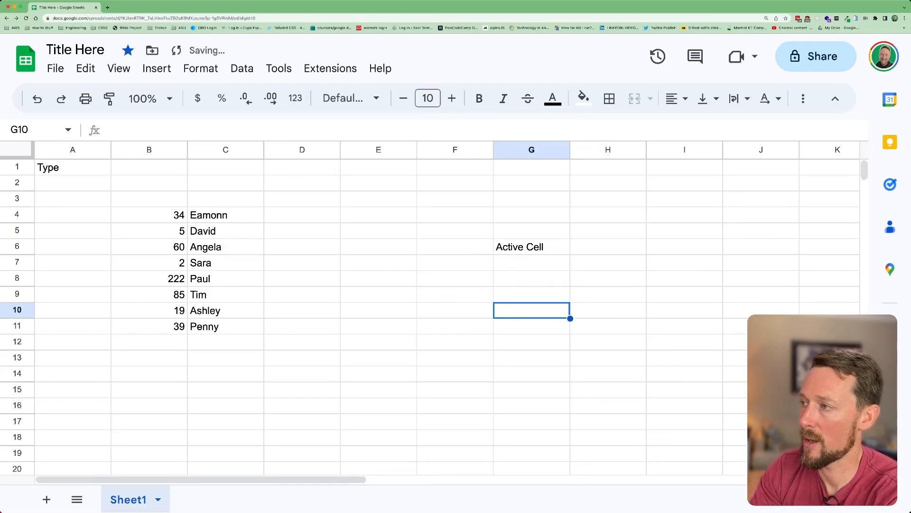
key("Down")
key("Left")
key("Left")
type("A")
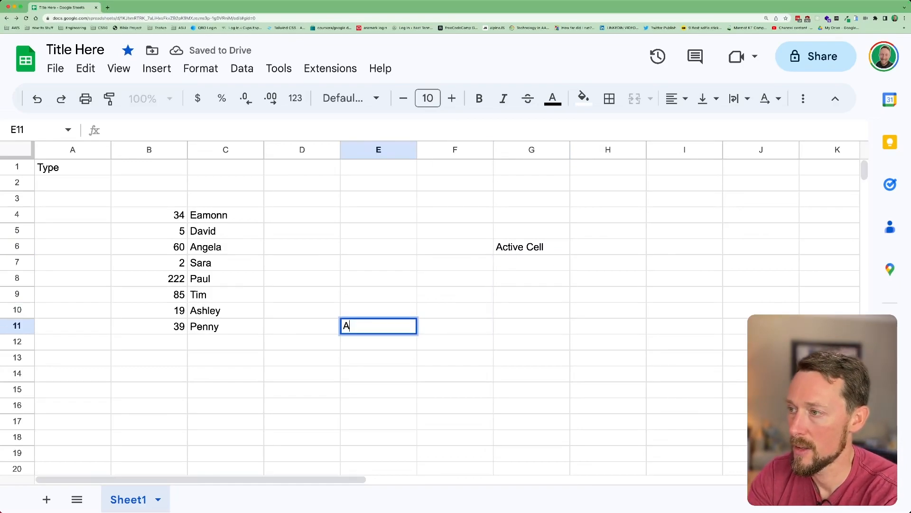
type("ctive cell")
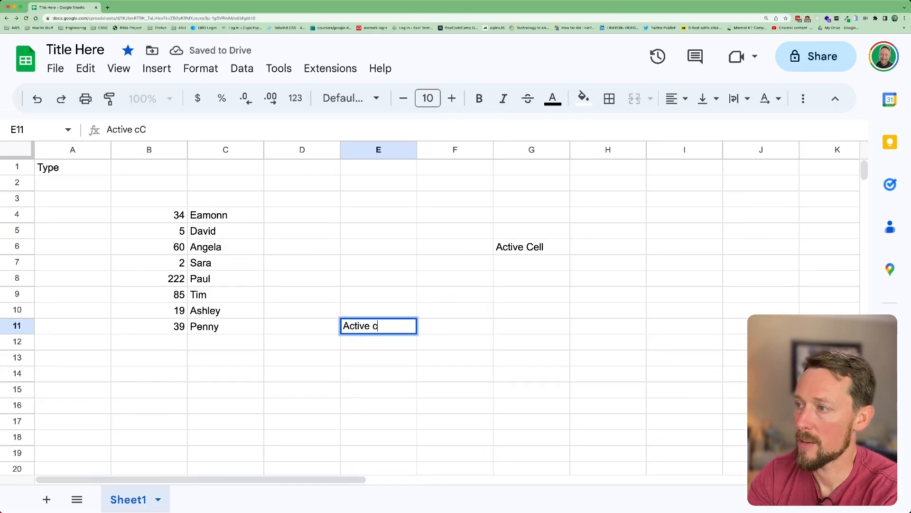
key("Return")
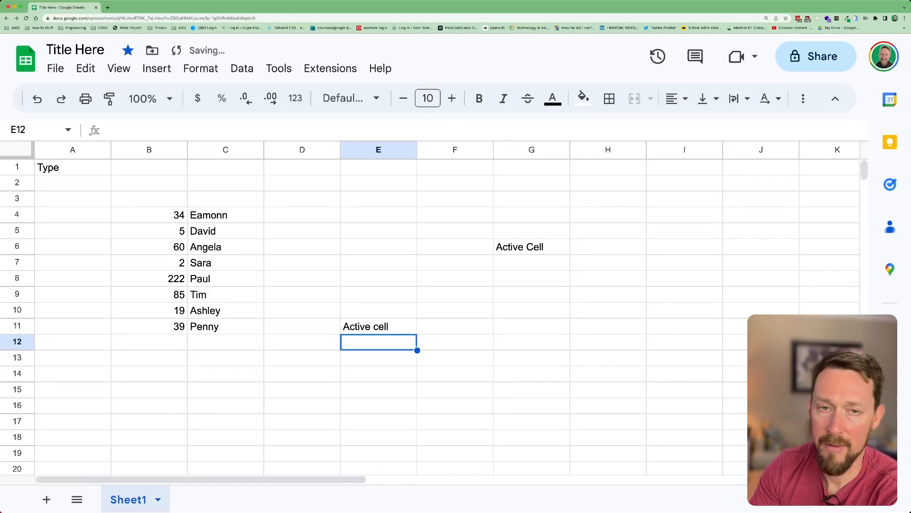
Move the active cell one cell at a time around the data and up column A to A2
key("Up")
key("Left")
key("Up")
key("Up")
key("Down")
key("Down")
key("Down")
key("Down")
key("Left")
key("Left")
key("Left")
key("Up")
key("Up")
key("Up")
key("Up")
key("Up")
key("Up")
key("Up")
key("Up")
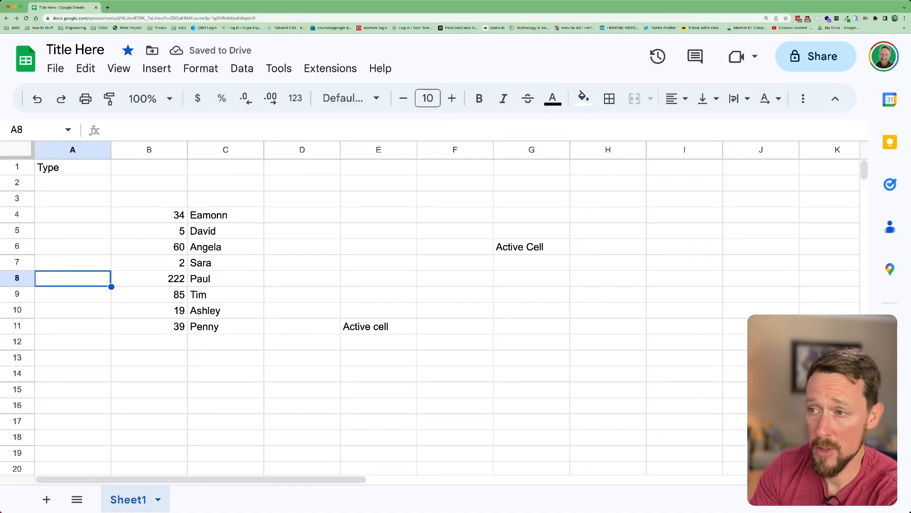
key("Up")
key("Up")
key("Up")
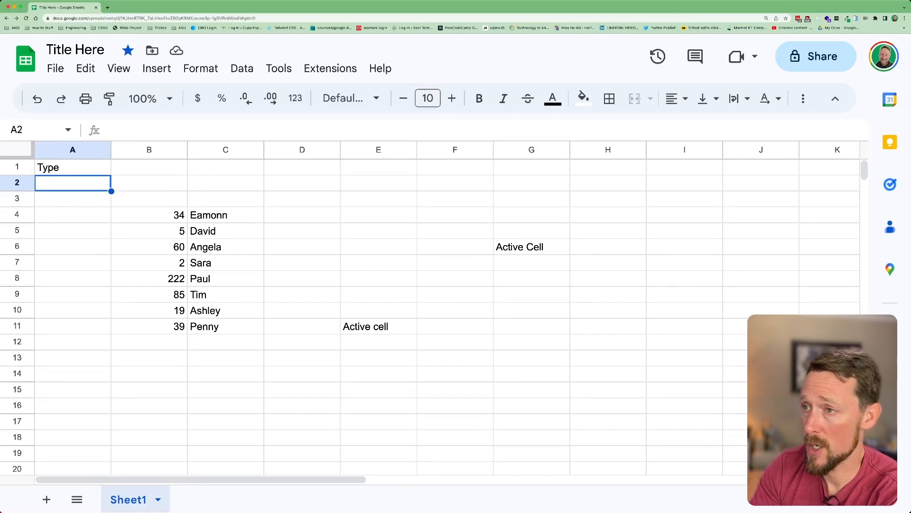
Select several scattered empty cells across the sheet one after another, ending at C1
left_click(303, 218)
left_click(452, 296)
left_click(533, 391)
left_click(654, 228)
left_click(380, 197)
left_click(226, 169)
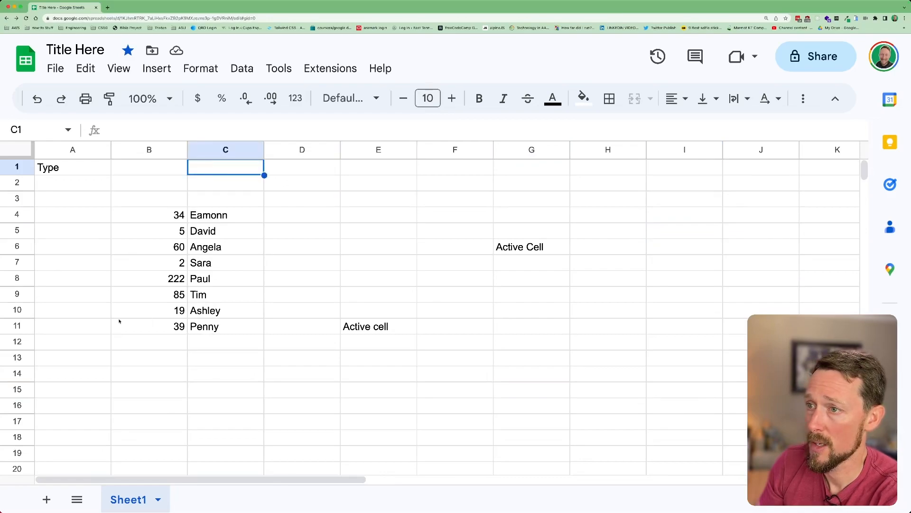
Enter 67 in cell A10
left_click(78, 309)
type("67")
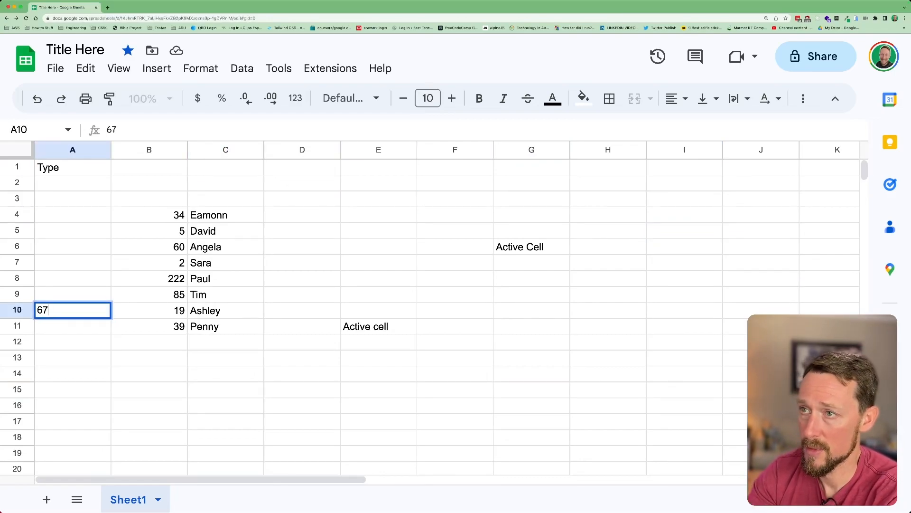
key("Return")
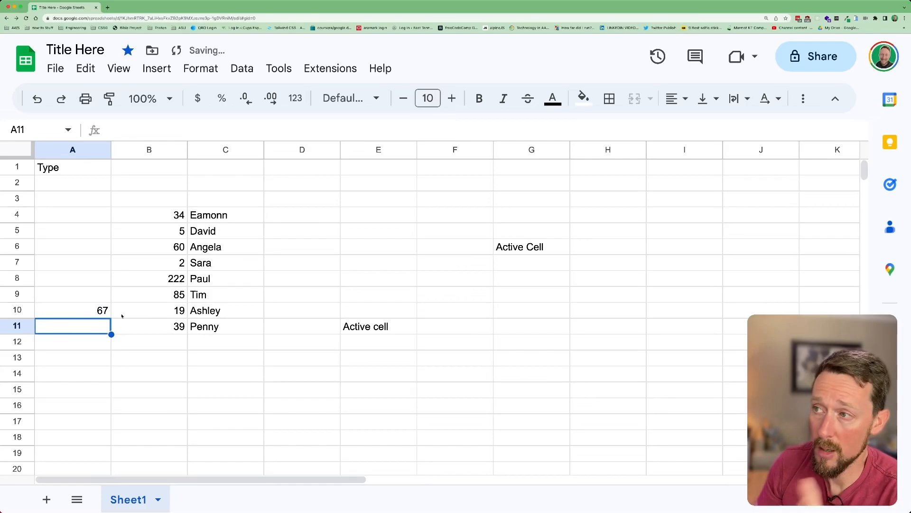
Insert an extra "m" in the middle of the name in cell C4
double_click(370, 185)
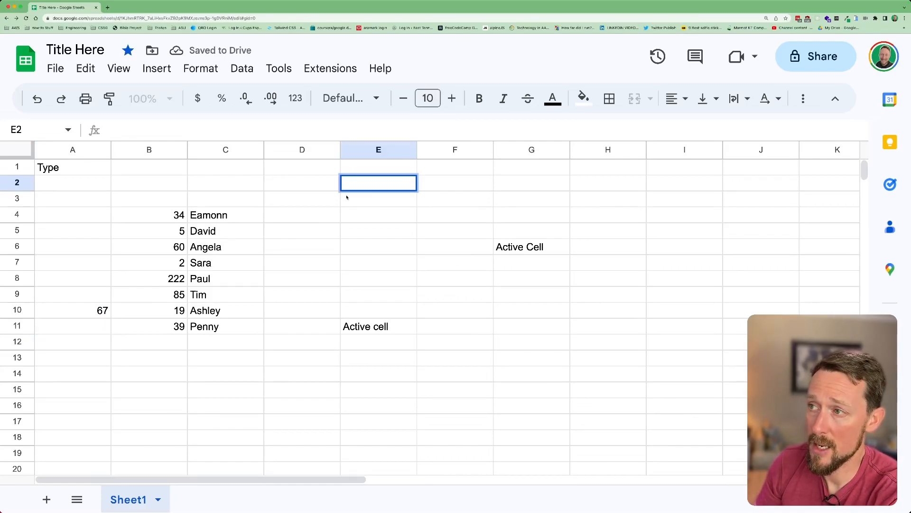
double_click(232, 217)
left_click(211, 214)
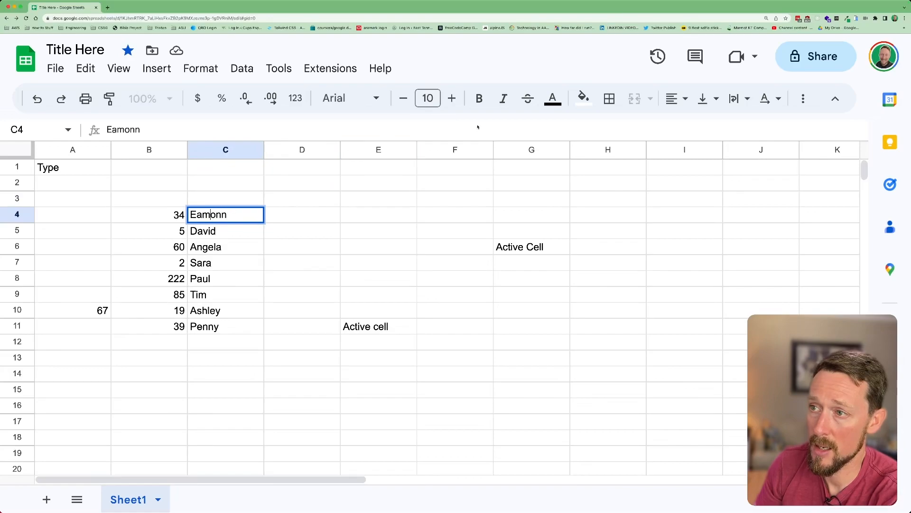
type("m")
key("Return")
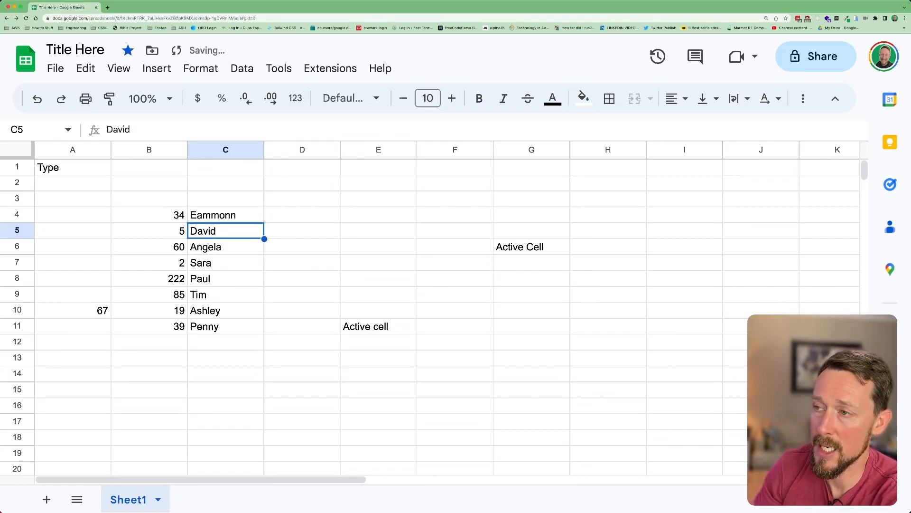
Edit cell C4 to remove the duplicated "m" from the name
double_click(215, 215)
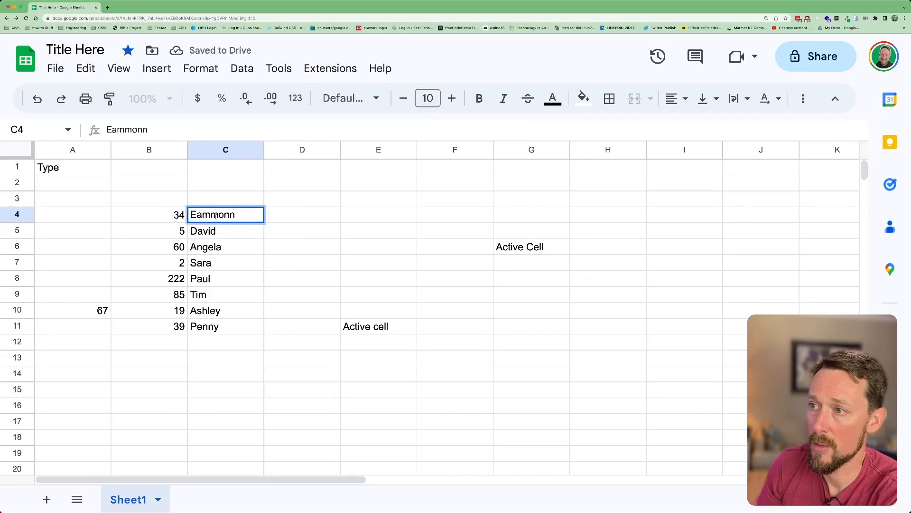
left_click_drag(218, 214, 210, 215)
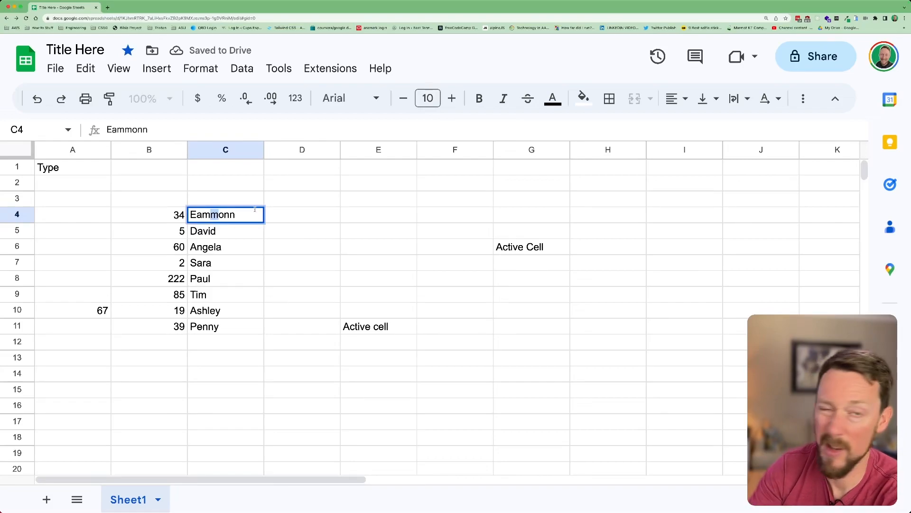
key("BackSpace")
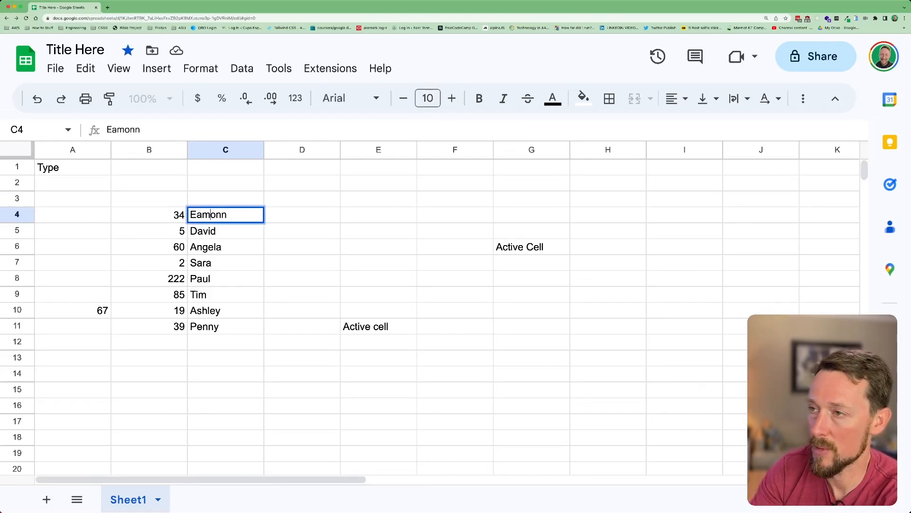
key("Return")
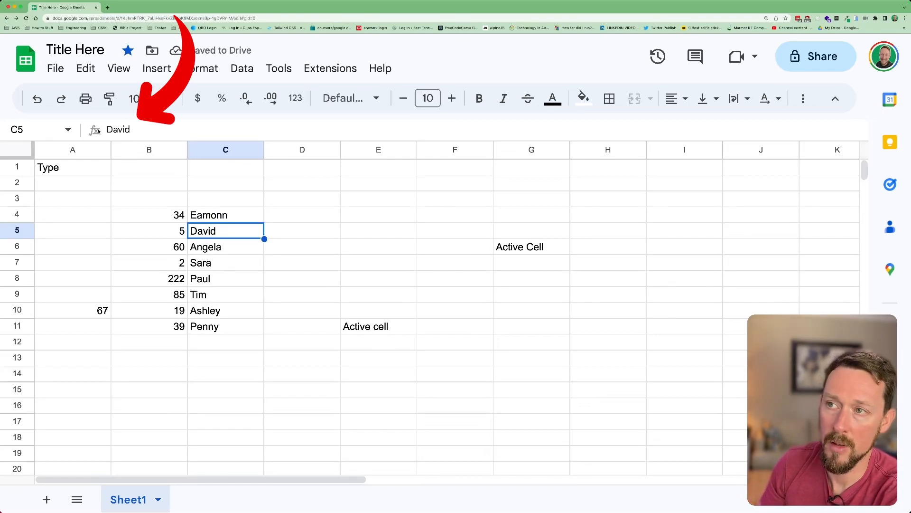
Replace the first name in cell C5 with a different first name
left_click(139, 130)
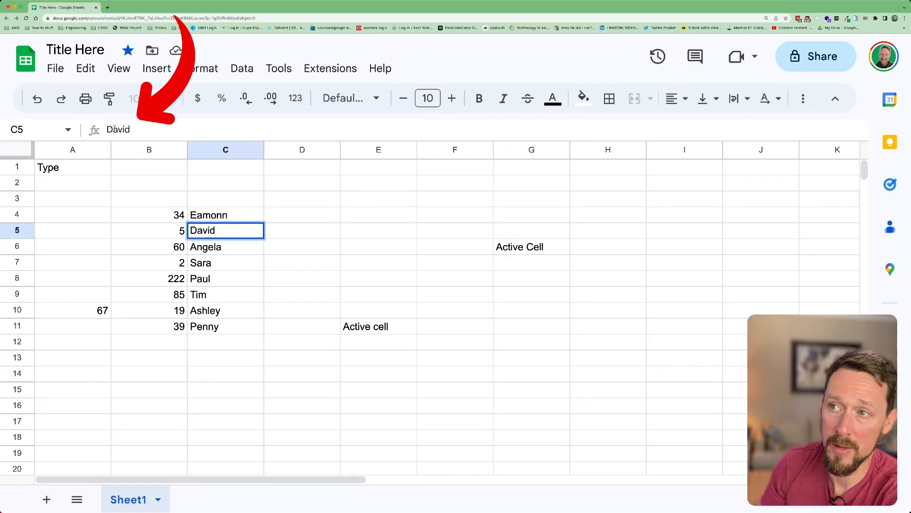
left_click_drag(134, 130, 104, 129)
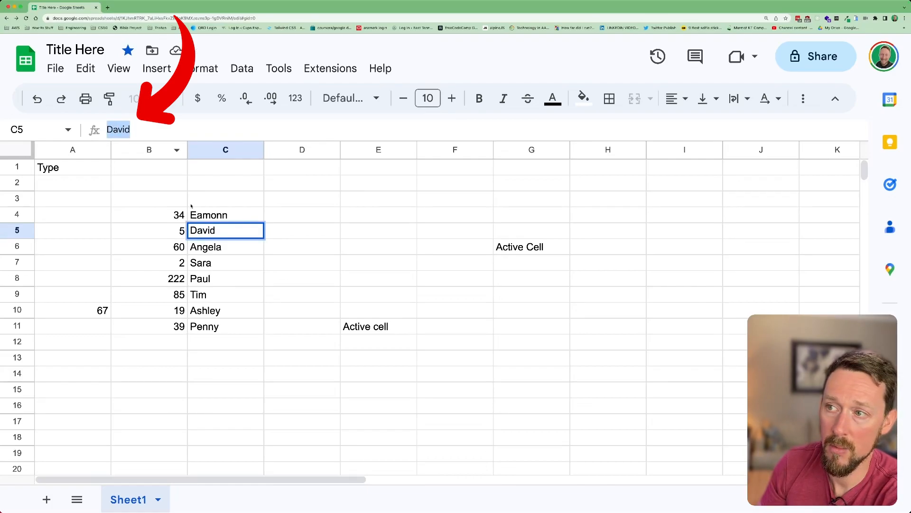
left_click_drag(177, 129, 104, 128)
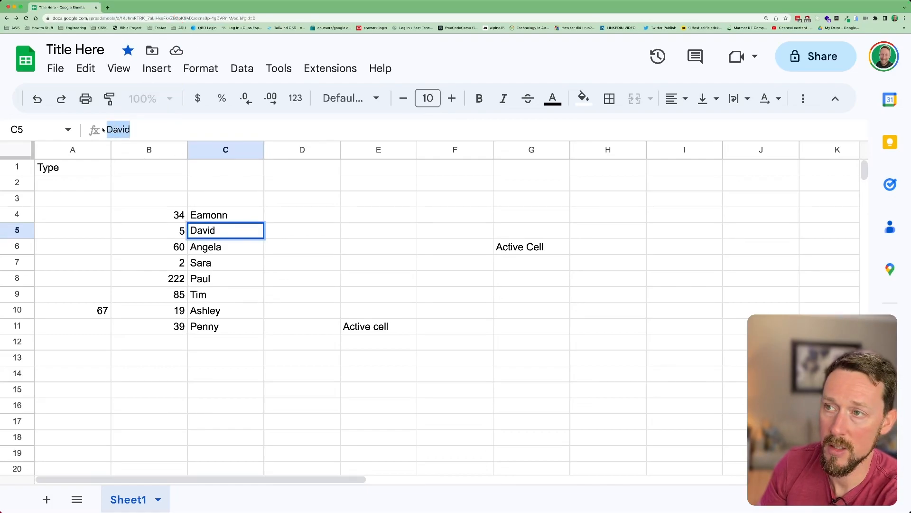
key("Right")
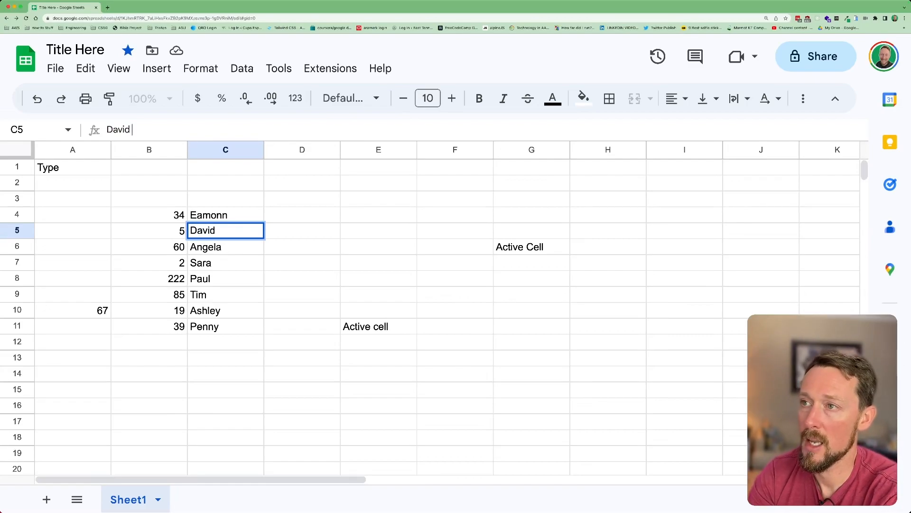
key("BackSpace")
key("BackSpace")
key("BackSpace")
key("BackSpace")
key("BackSpace")
key("BackSpace")
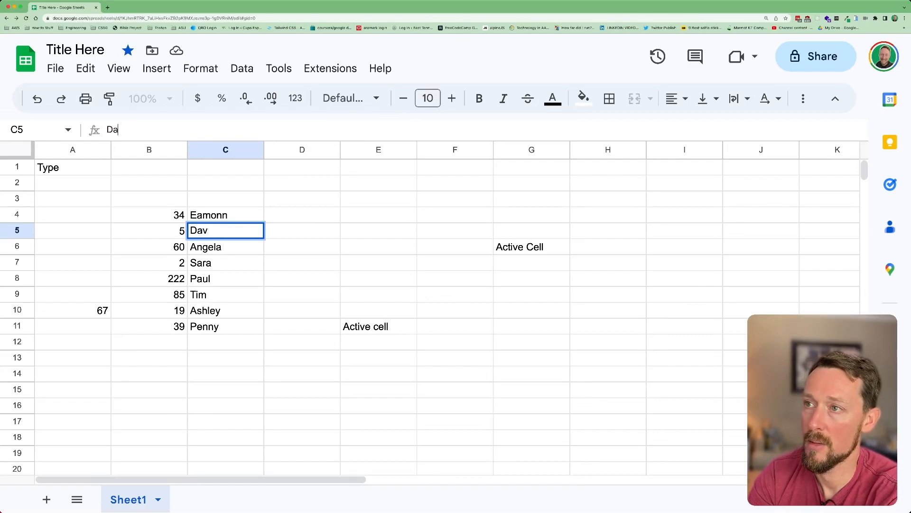
type("Dale")
key("Return")
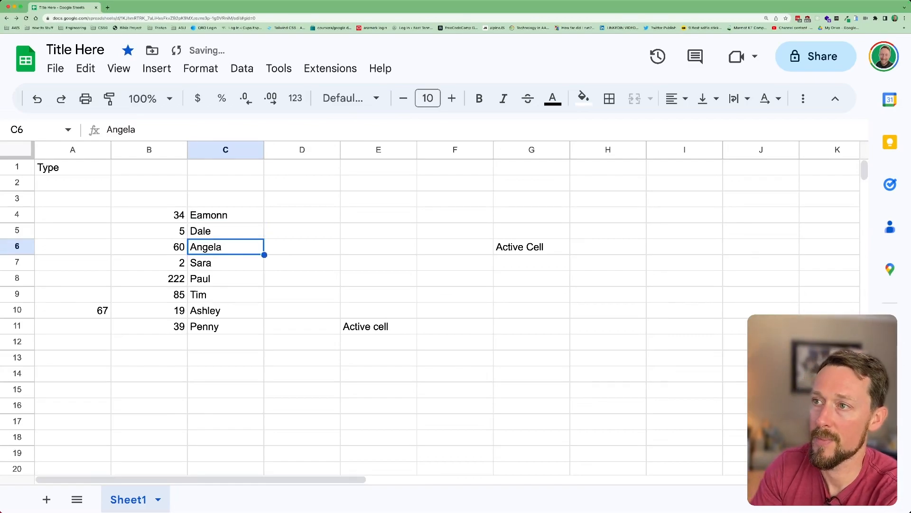
double_click(129, 131)
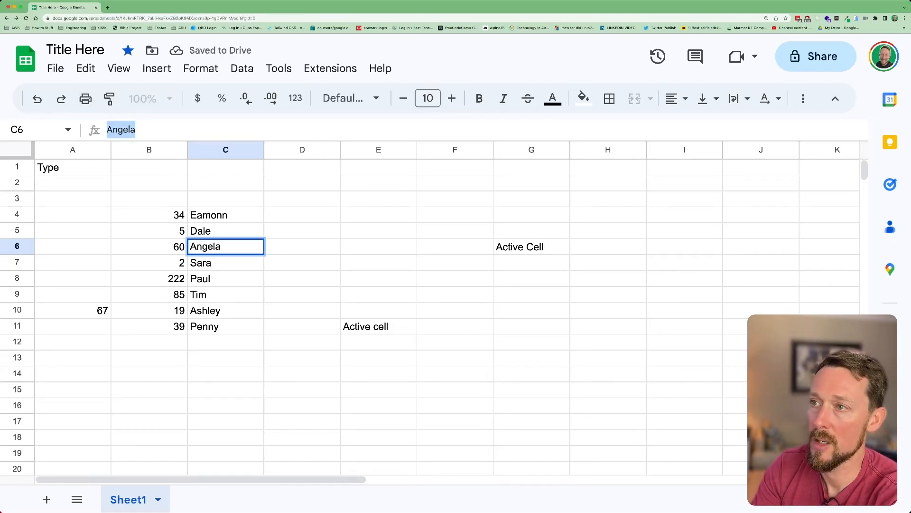
key("Escape")
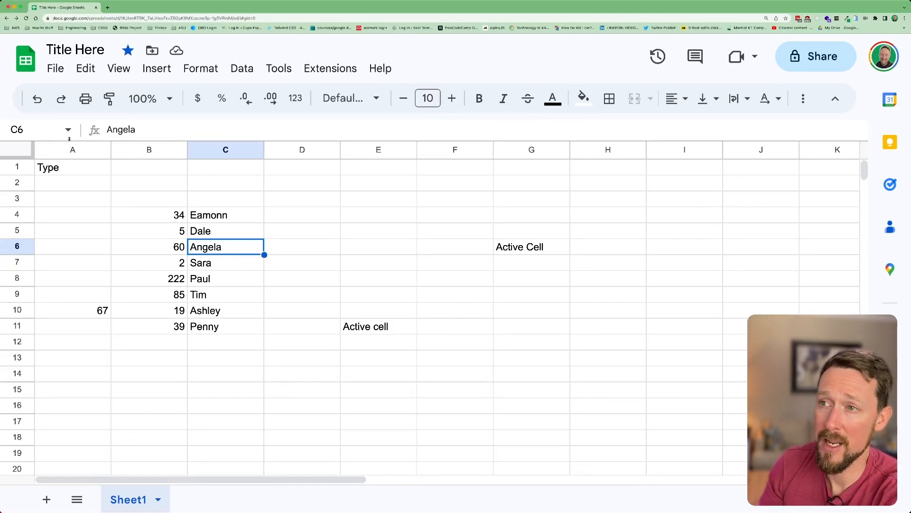
left_click(156, 130)
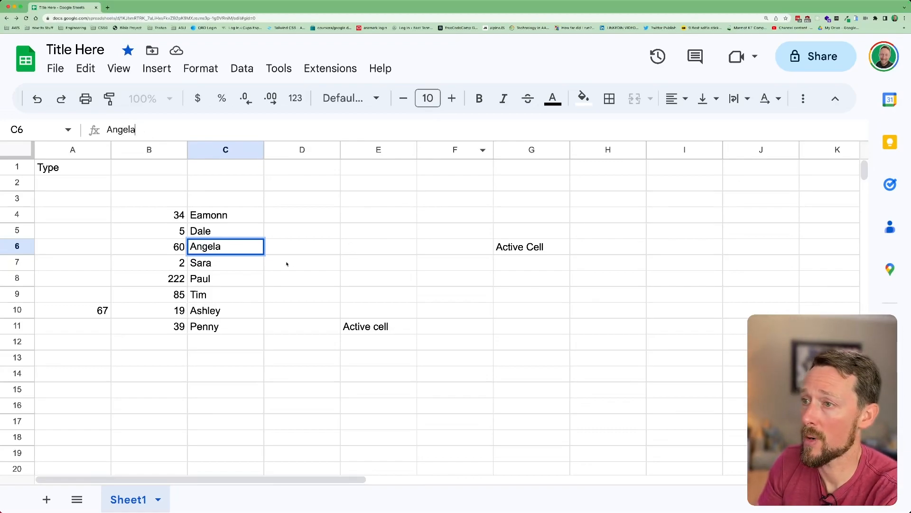
left_click(84, 314)
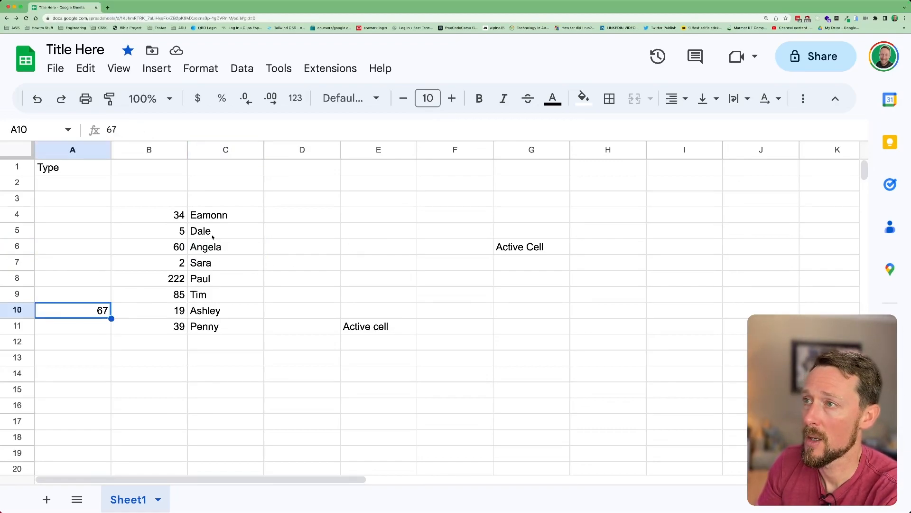
Select the numbers and names in B4:C11, then try a wider range starting at B4
left_click_drag(169, 219, 234, 331)
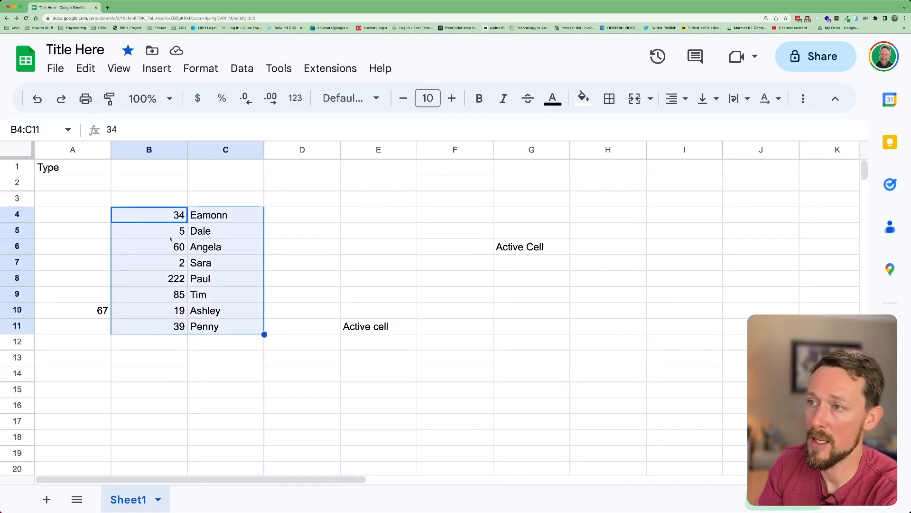
left_click(185, 215)
left_click_drag(185, 215, 562, 341)
left_click(390, 247)
Select cell B4 and move the active cell back and forth between B4 and B5, ending on B4
left_click(167, 219)
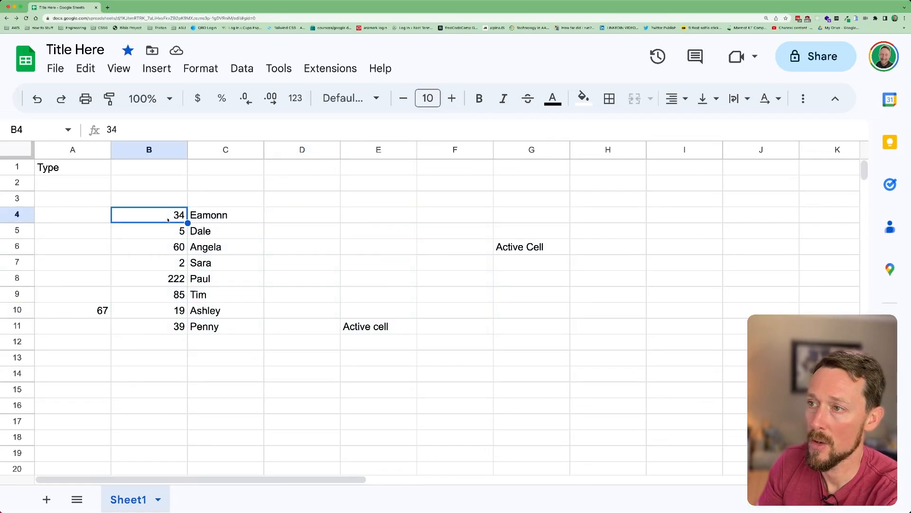
key("Down")
key("Up")
key("Down")
key("Up")
key("Down")
key("Up")
key("Down")
key("Up")
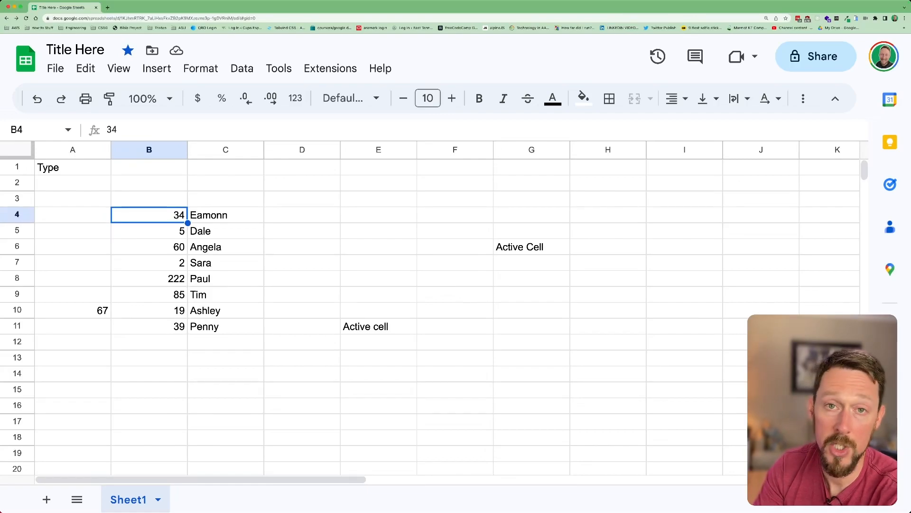
Extend the selection from B4 to the range B4:C11 and make its contents bold
key("shift+Down")
key("shift+Down")
key("shift+Down")
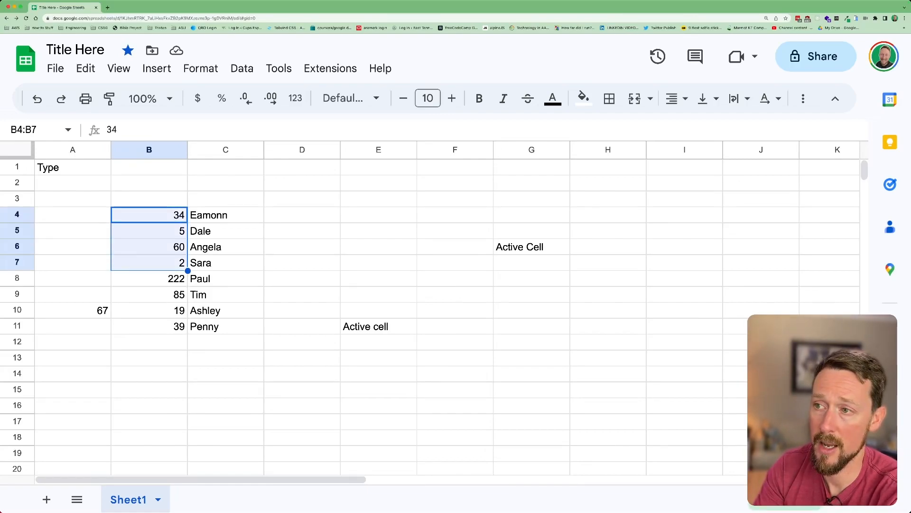
key("shift+Down")
key("shift+Down")
key("shift+Down")
key("shift+Down")
key("shift+Right")
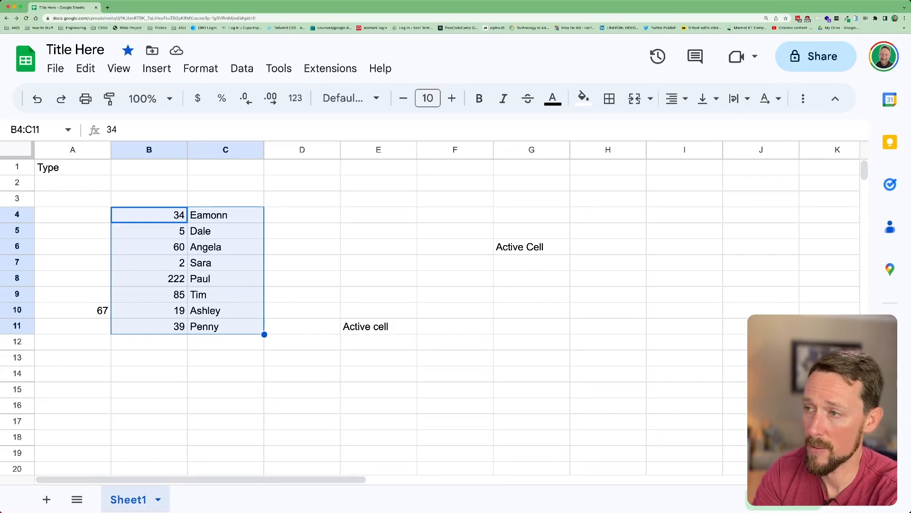
key("super+b")
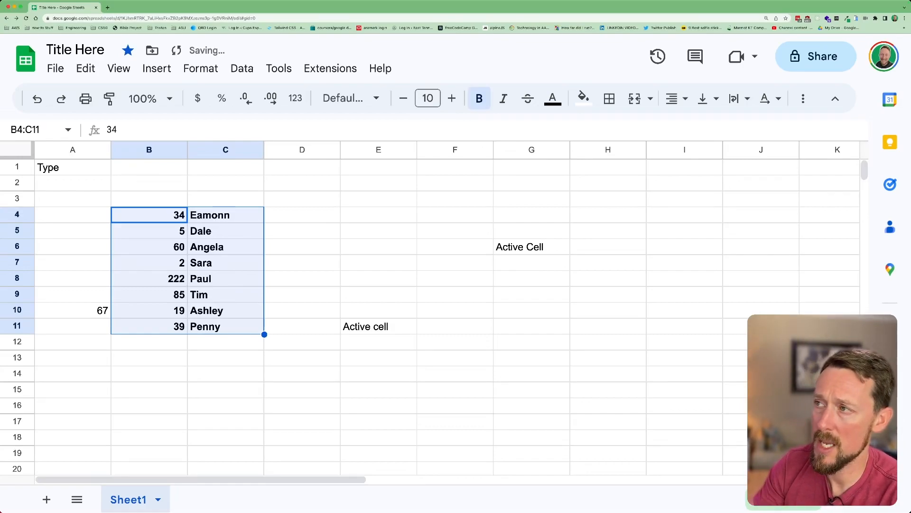
Select the numbers in B4:B11 and remove their bold formatting
left_click(207, 230)
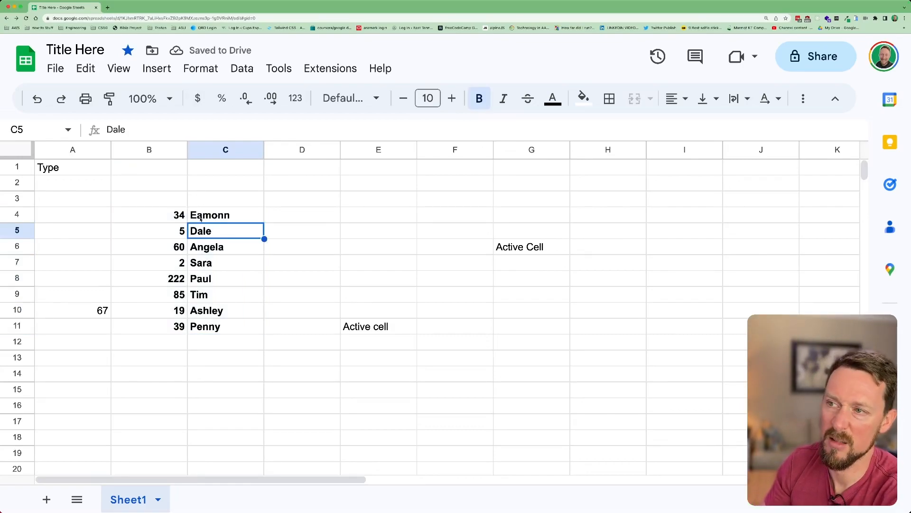
left_click_drag(157, 215, 166, 231)
left_click_drag(170, 266, 171, 327)
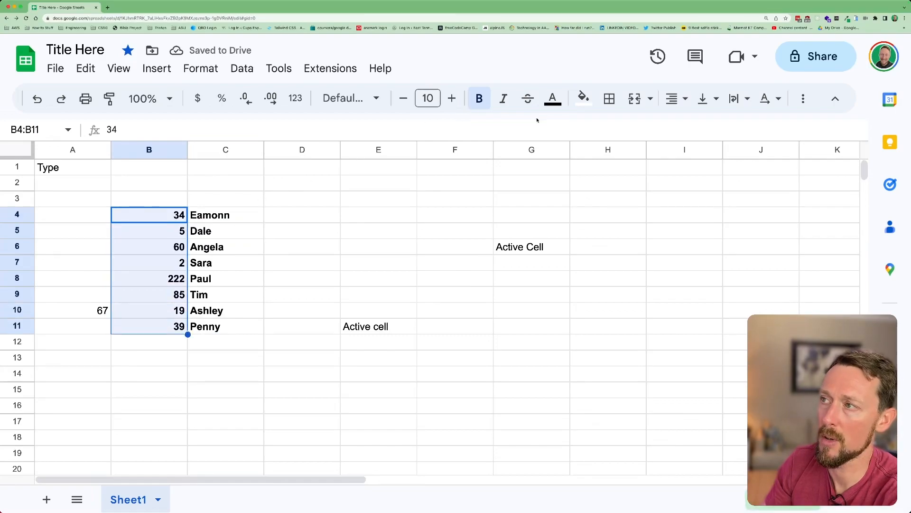
left_click(483, 94)
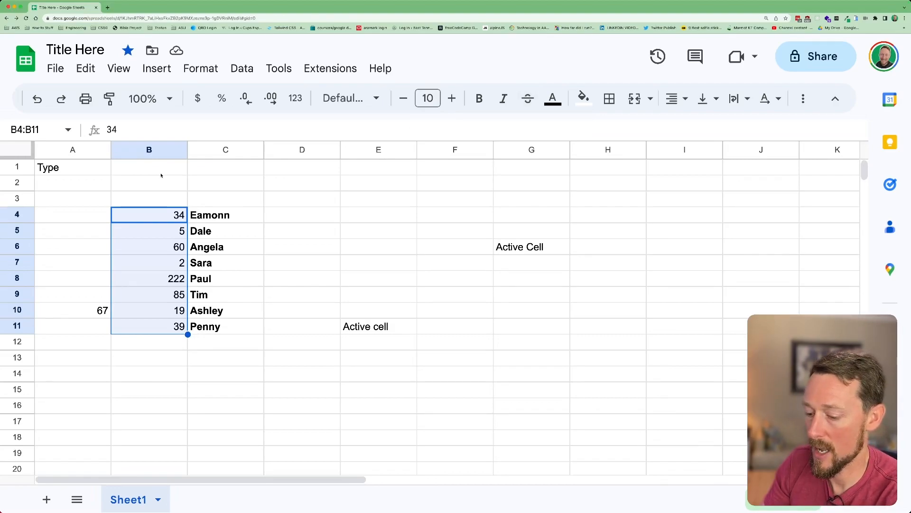
Apply strikethrough to the numbers in B4:B11 and remove it again
key("super+shift+x")
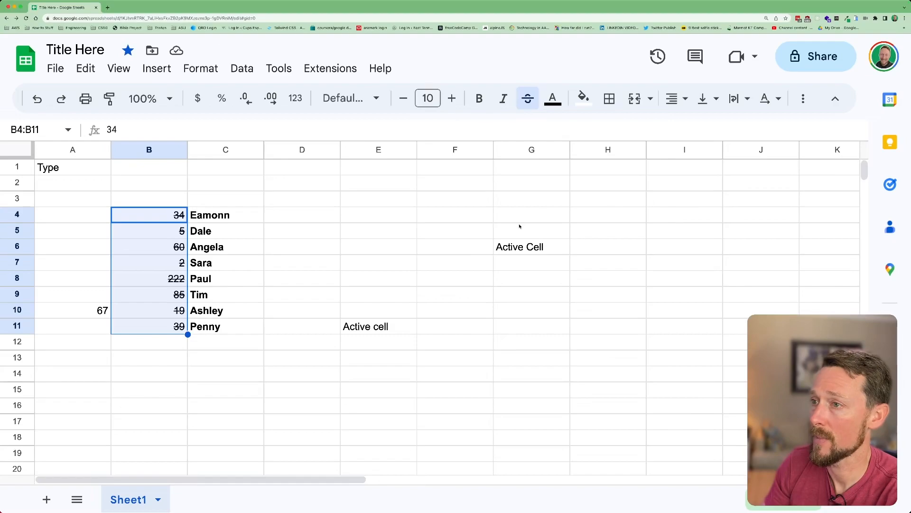
key("super+shift+x")
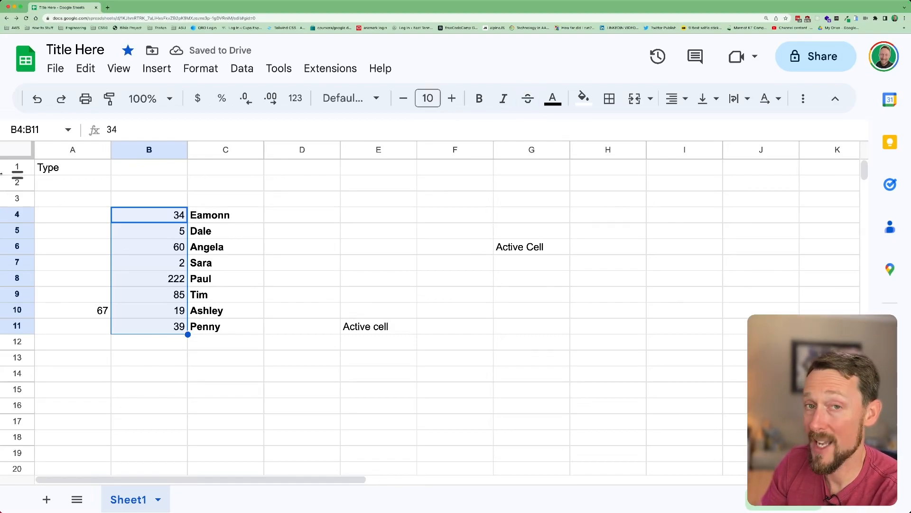
Switch the selection between the entire sheet and the surrounding data block A4:C11
key("super+a")
key("super+a")
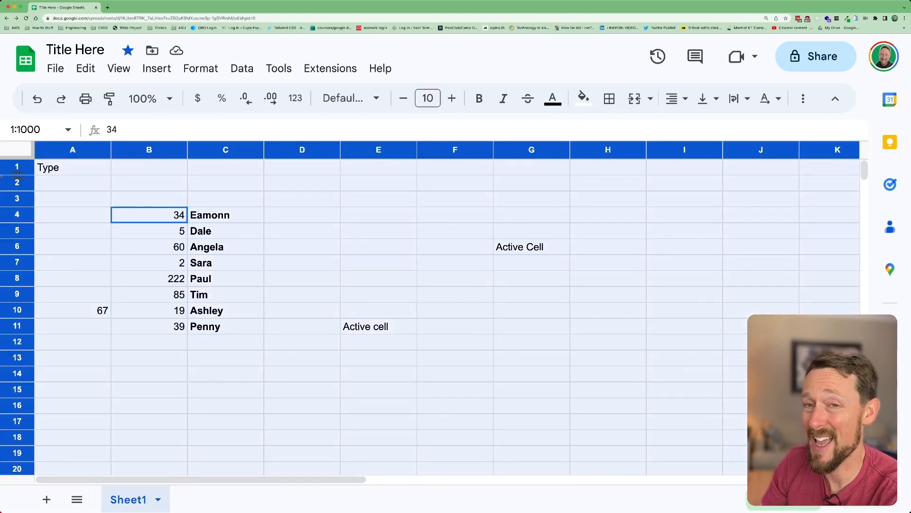
key("super+a")
key("super+a")
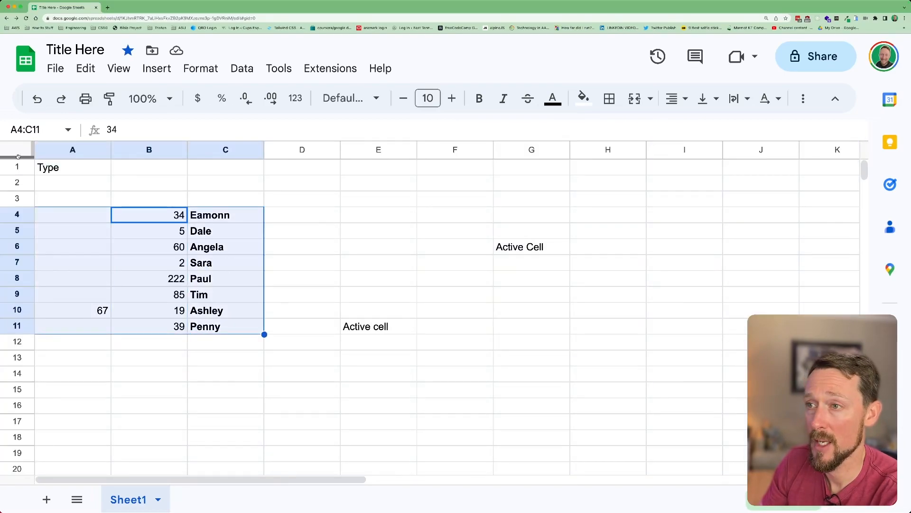
Starting from cell B4, select the entire sheet and fill all cells with a light orange background
left_click(132, 211)
key("super+a")
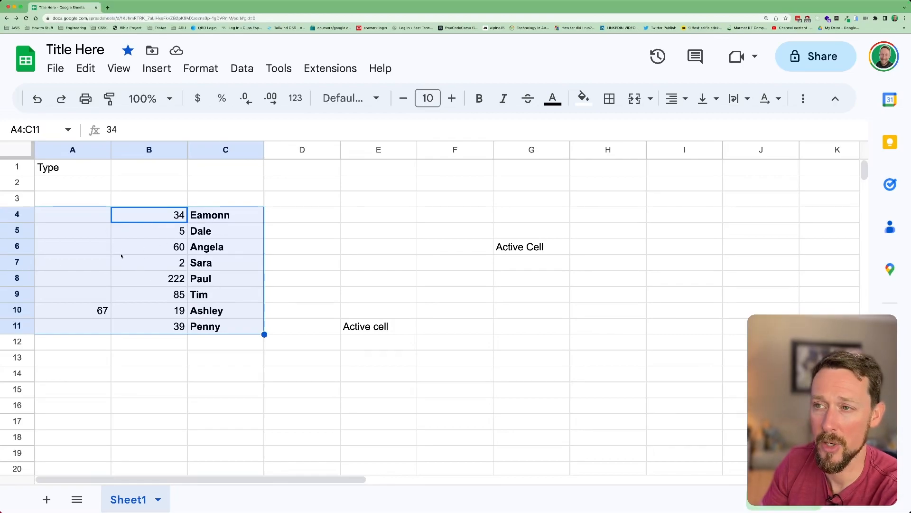
key("super+a")
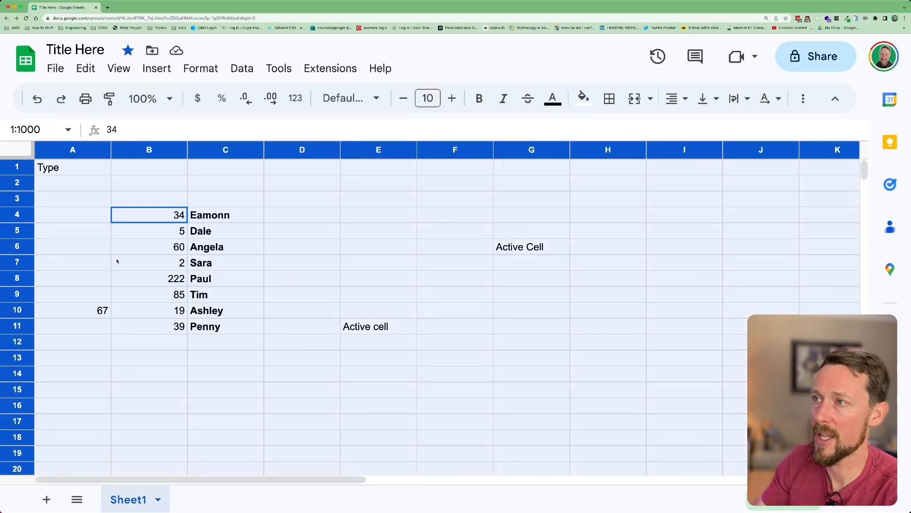
left_click(583, 98)
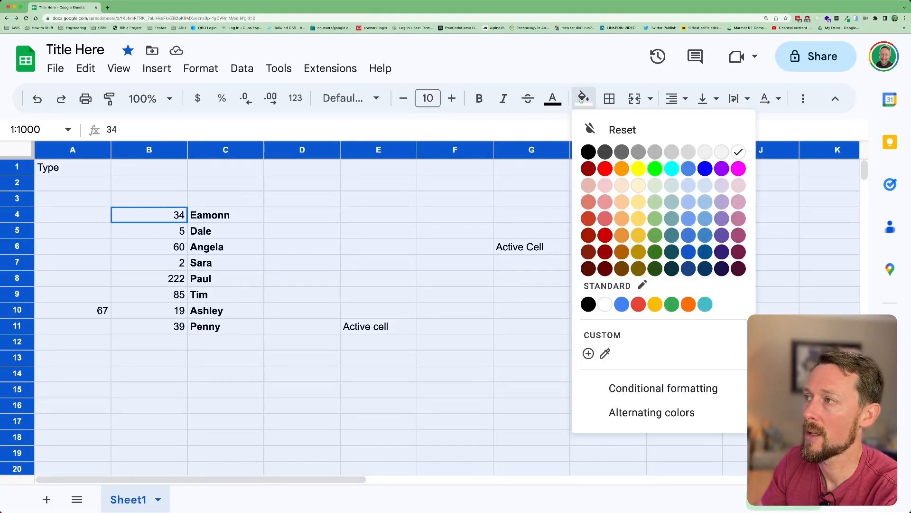
left_click(622, 185)
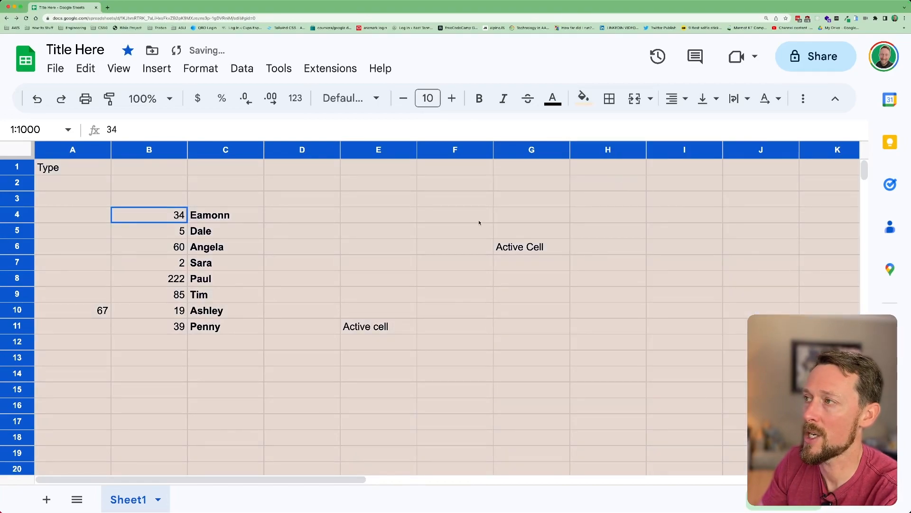
Set the text of the entire sheet to dark gray and increase its font size to 11
left_click(553, 100)
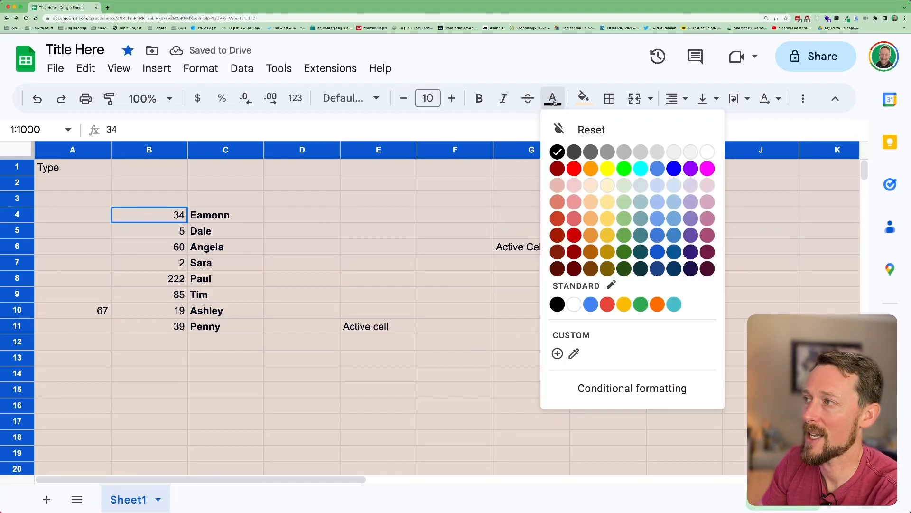
left_click(574, 152)
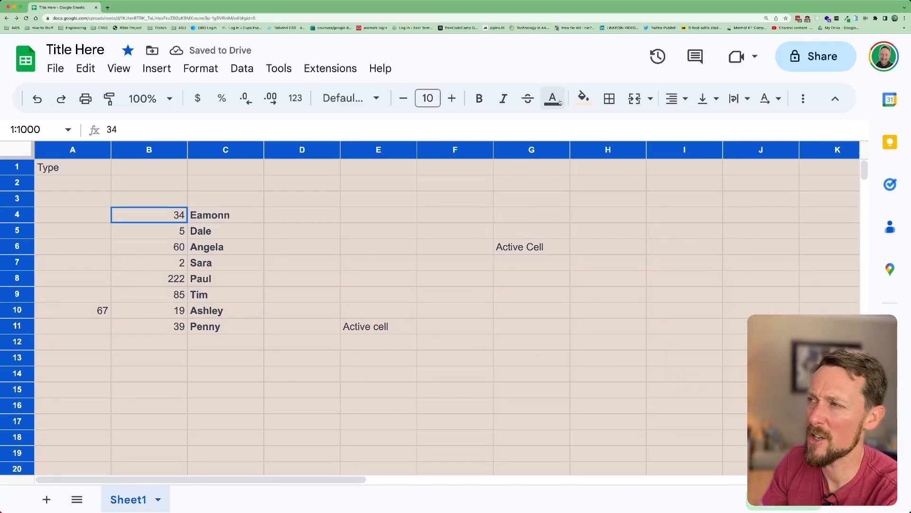
left_click(451, 98)
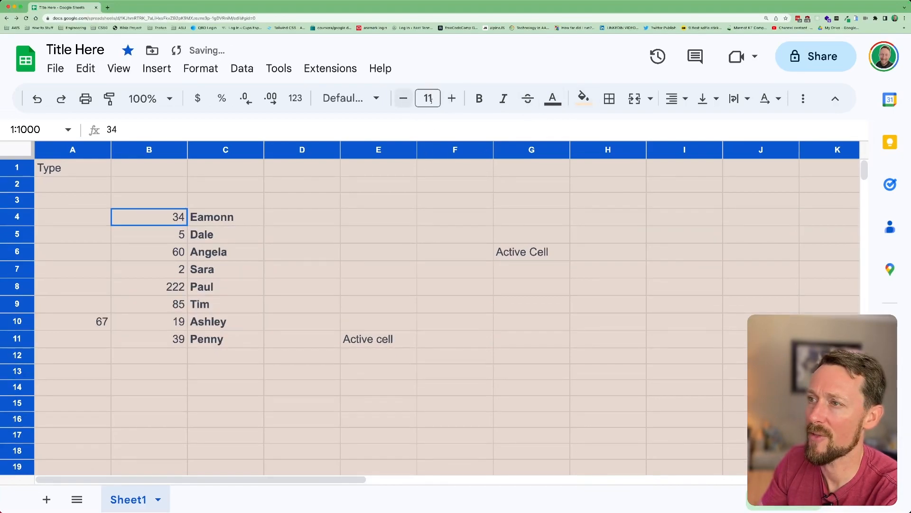
Change the font of the entire sheet to Proxima Nova and return to a single-cell selection
left_click(375, 98)
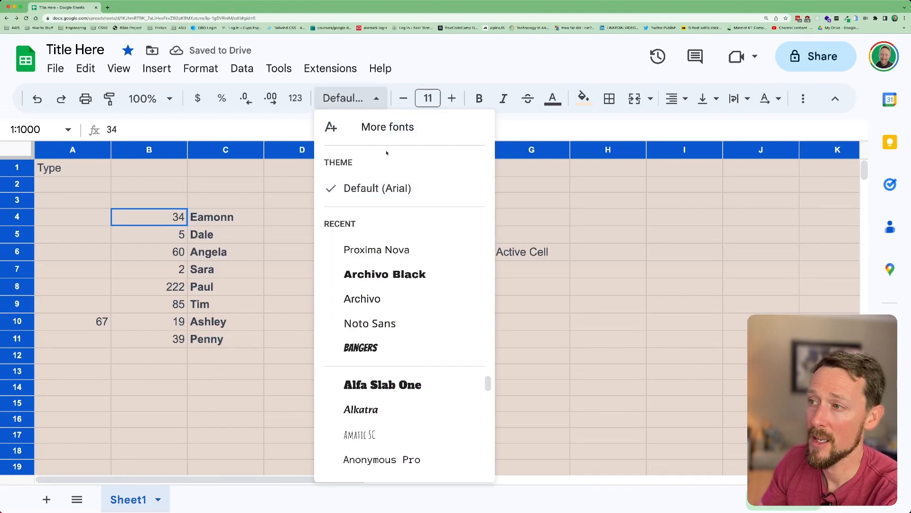
left_click(414, 251)
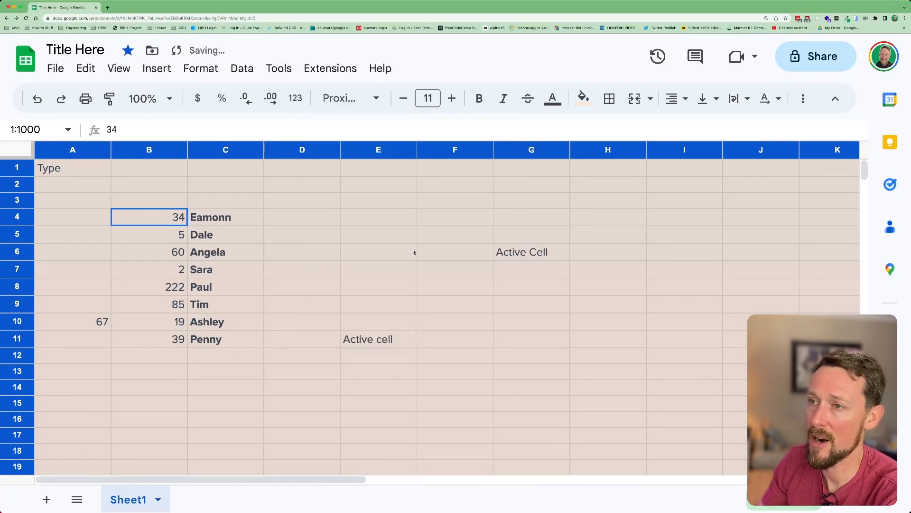
left_click(233, 254)
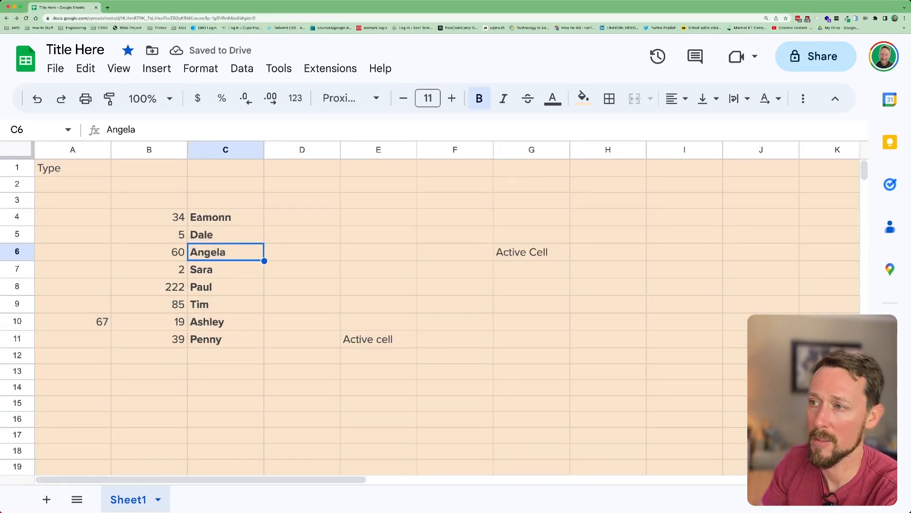
Delete column A, which holds the stray entries "Type" and 67
right_click(67, 148)
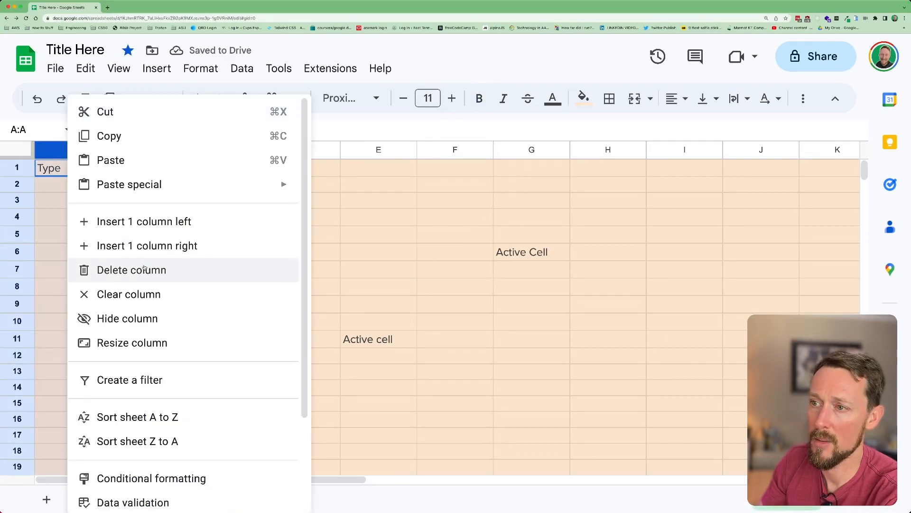
left_click(449, 251)
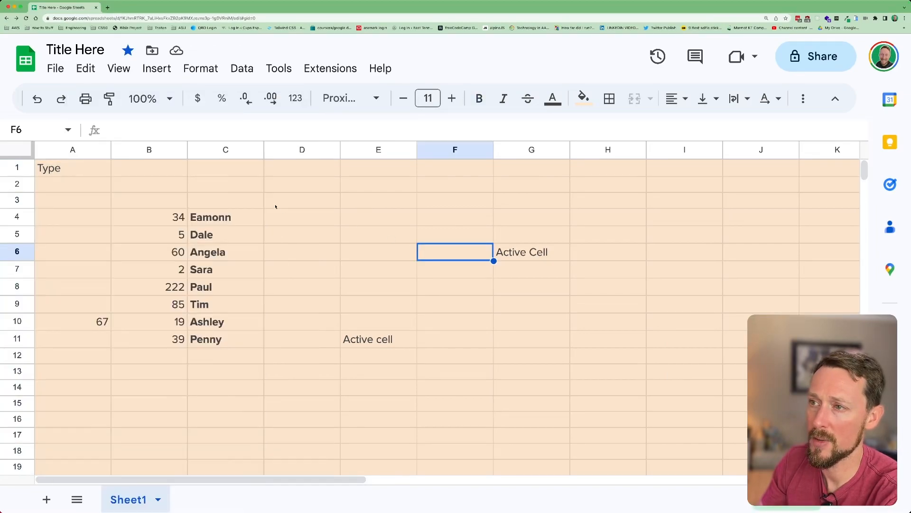
left_click(72, 151)
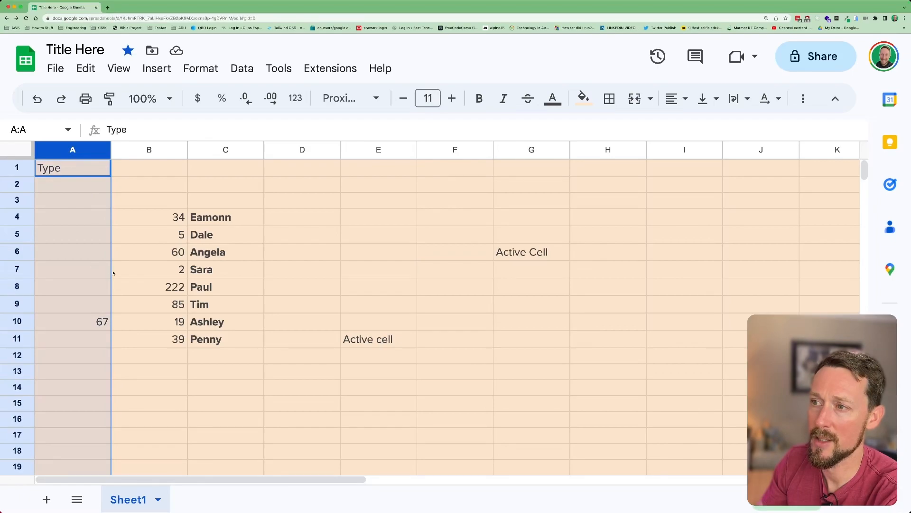
left_click(151, 149)
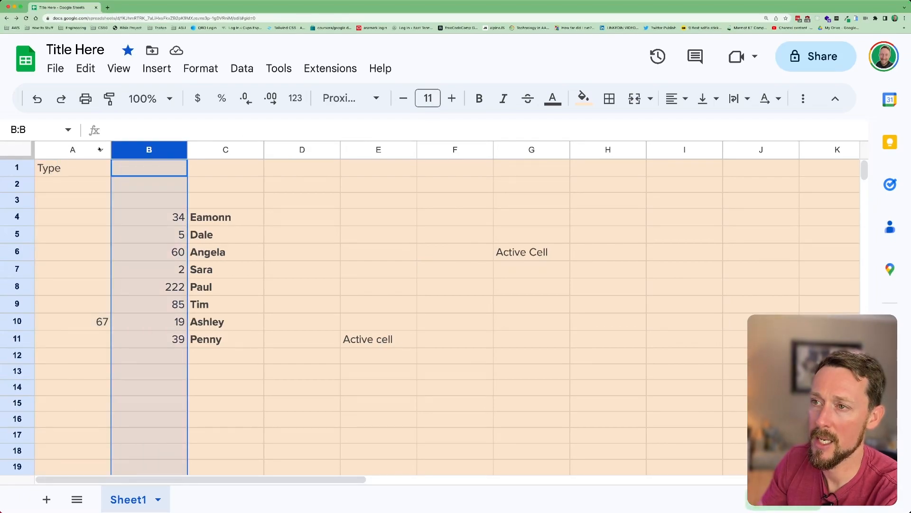
left_click(74, 151)
right_click(71, 150)
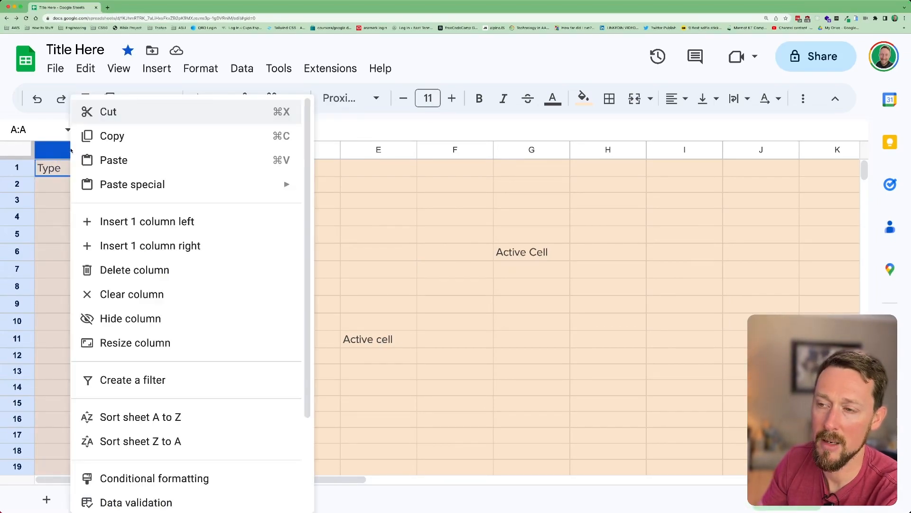
left_click(128, 279)
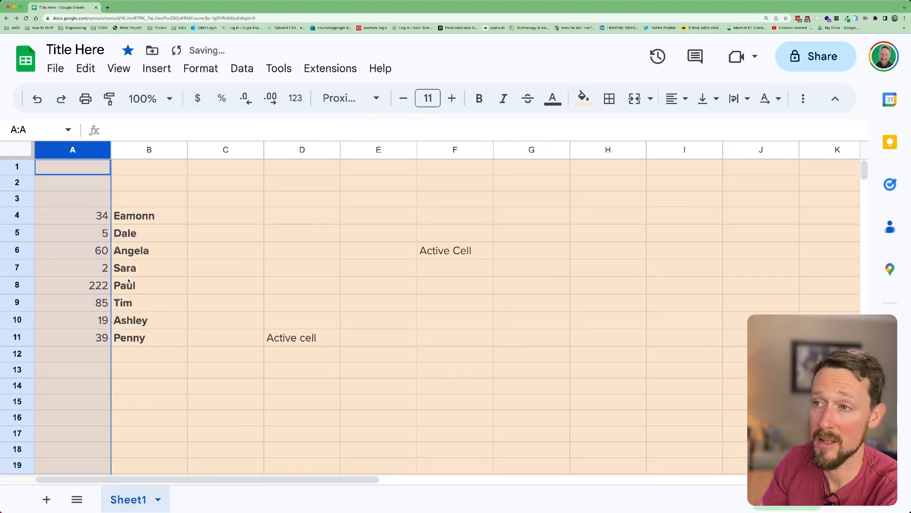
Delete the empty column G to the right of the "Active Cell" entry
left_click(569, 150)
right_click(558, 254)
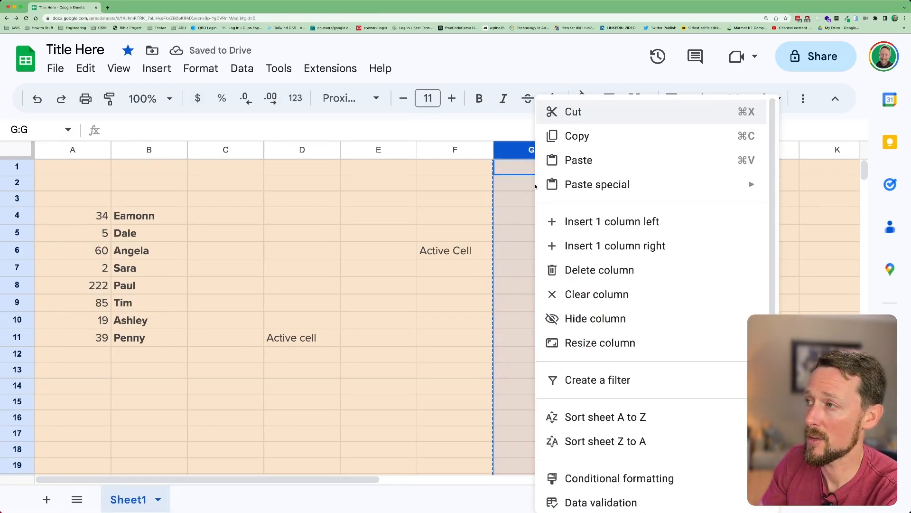
left_click(570, 268)
Delete the empty row 16 below the data
left_click(16, 417)
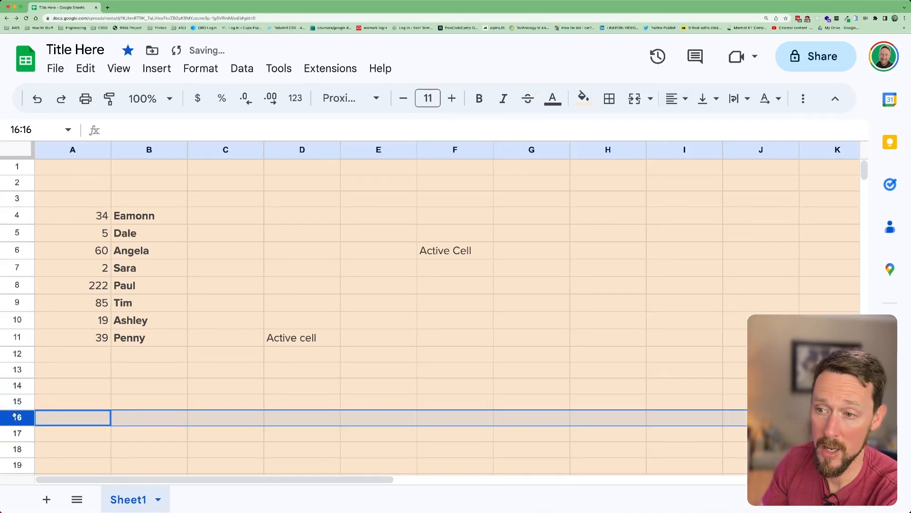
right_click(19, 416)
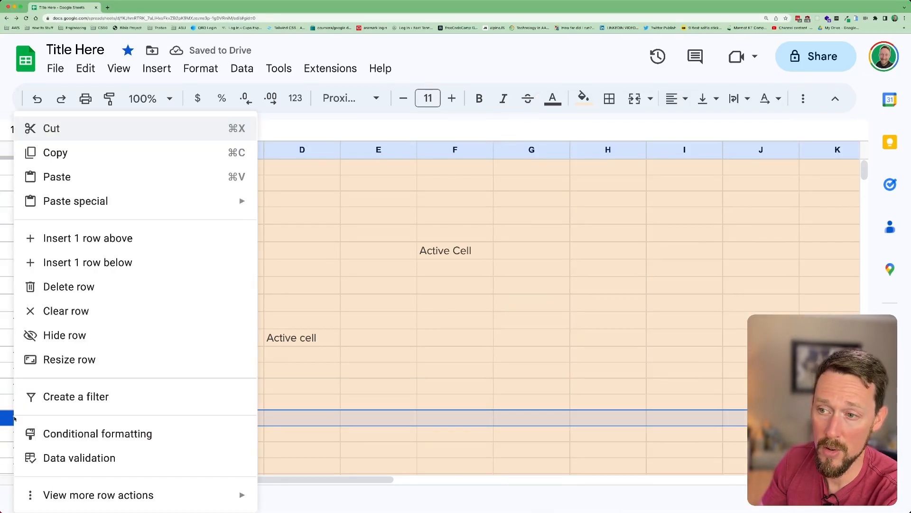
left_click(50, 292)
left_click(477, 365)
Starting from cell G7, select all of row 7 and extend the selection to the entire sheet
left_click(547, 273)
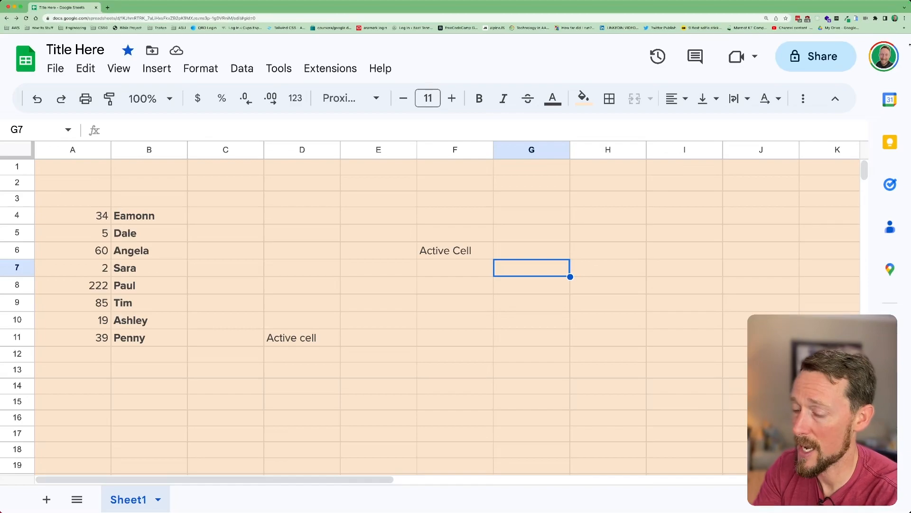
key("shift+space")
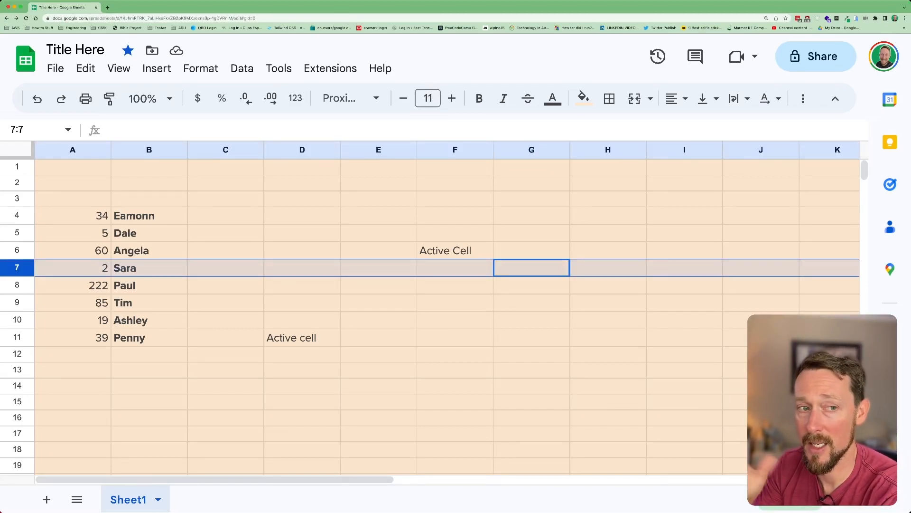
key("ctrl+a")
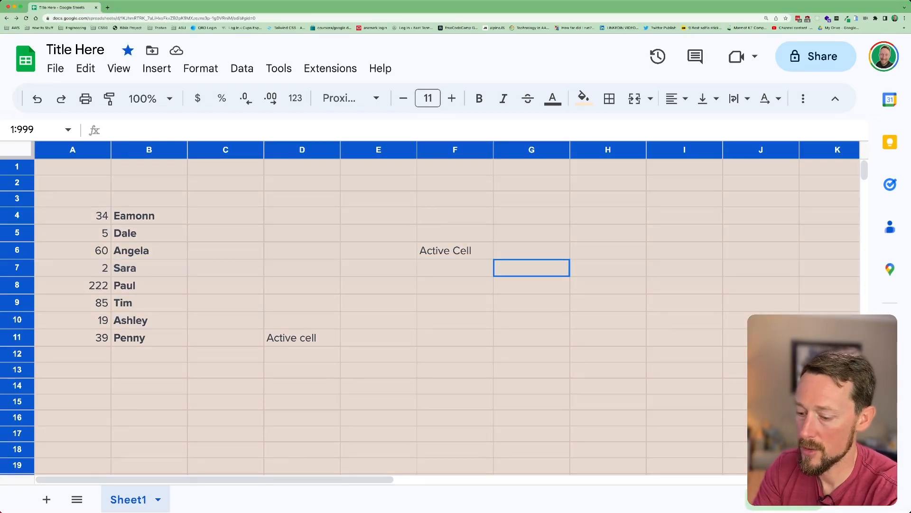
Toggle the selection between the whole of column G and the single cell G7
key("ctrl+space")
key("ctrl+space")
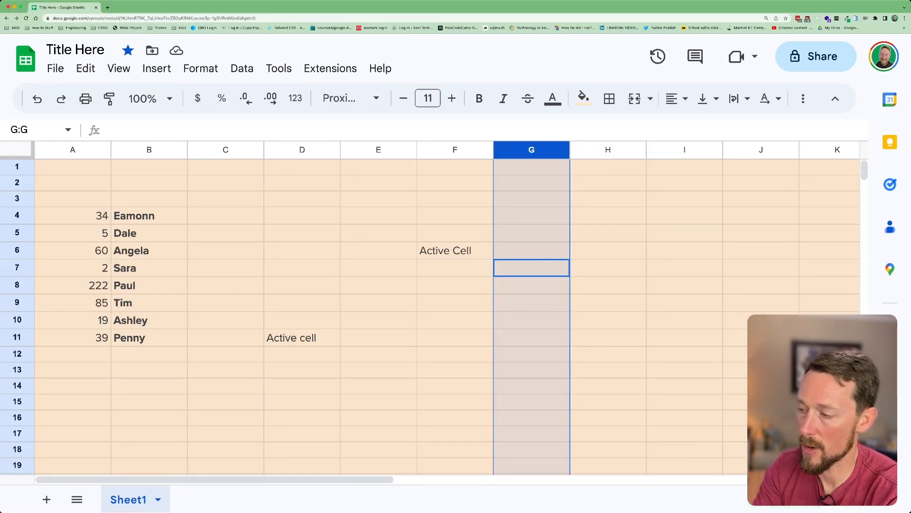
key("ctrl+space")
key("ctrl+space")
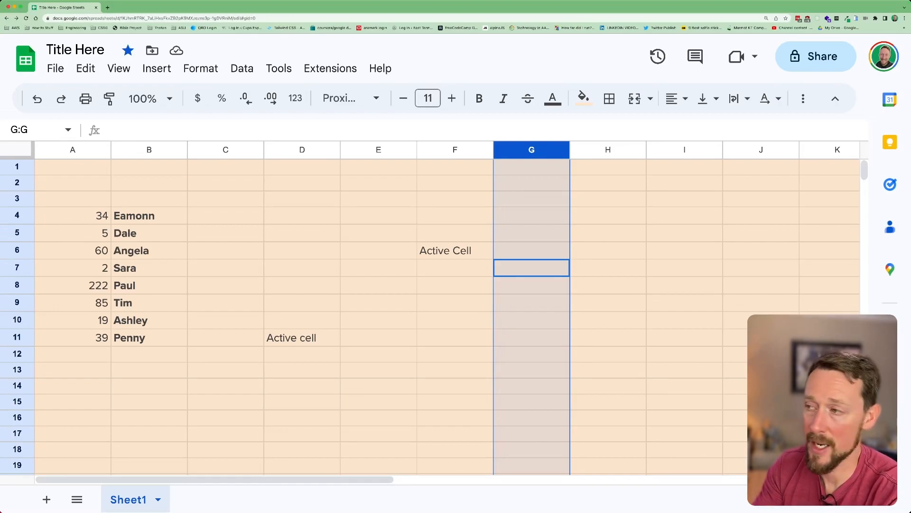
key("ctrl+space")
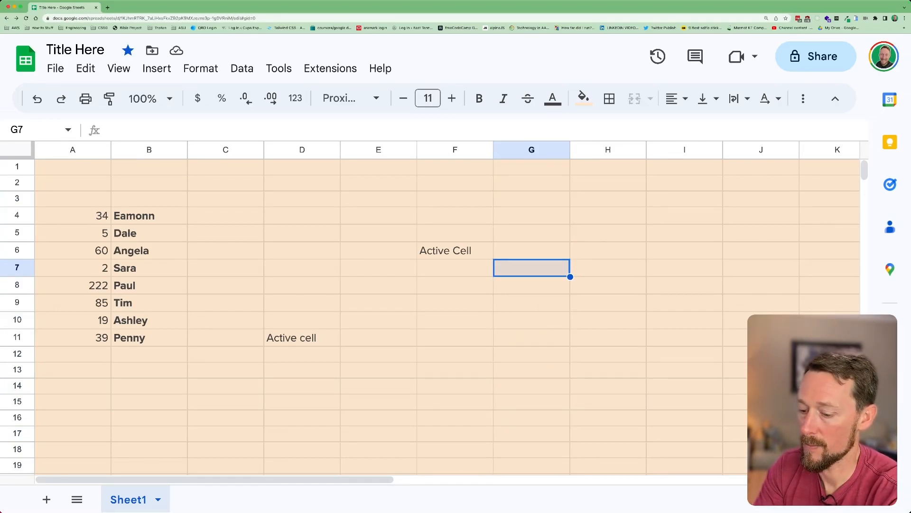
Toggle the selection of row 7 through cell G7 and switch to selecting column G
key("shift+space")
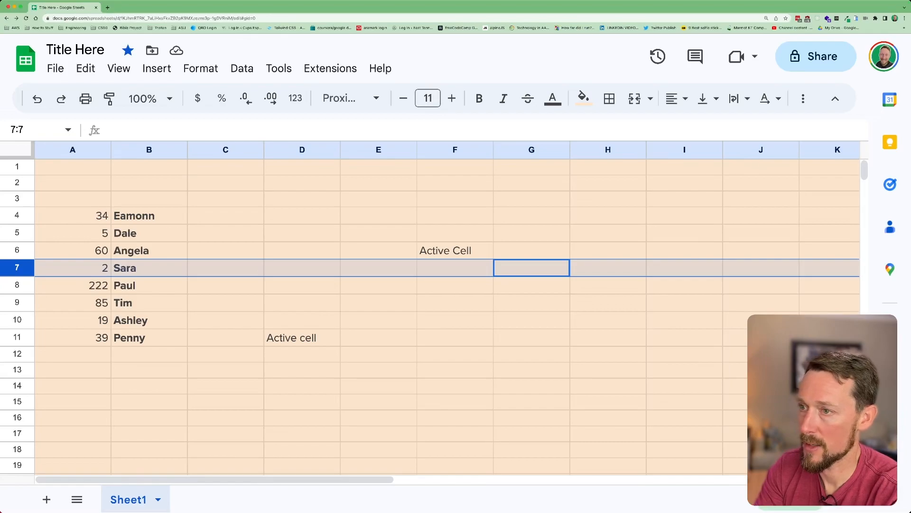
key("shift+space")
key("shift+space")
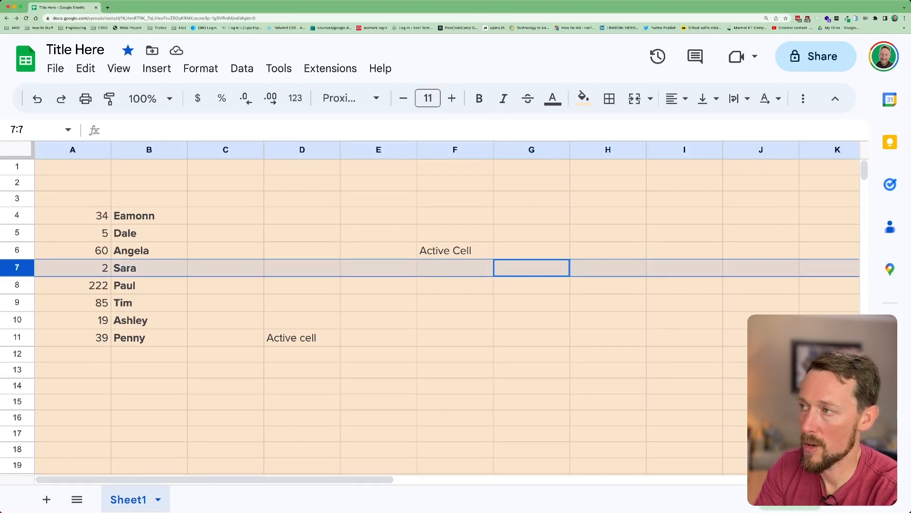
key("ctrl+space")
key("ctrl+space")
key("ctrl+space")
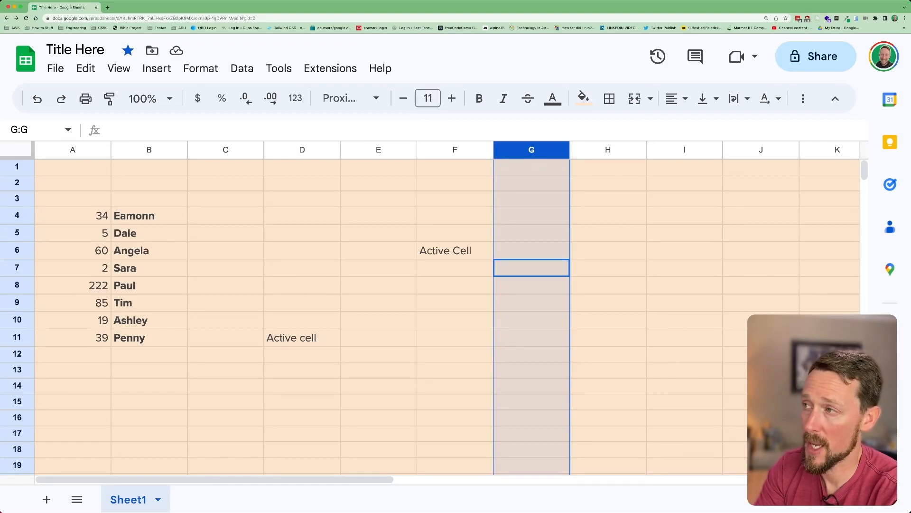
Look through the editing and formatting sections of the keyboard shortcuts reference and close it
key("super+slash")
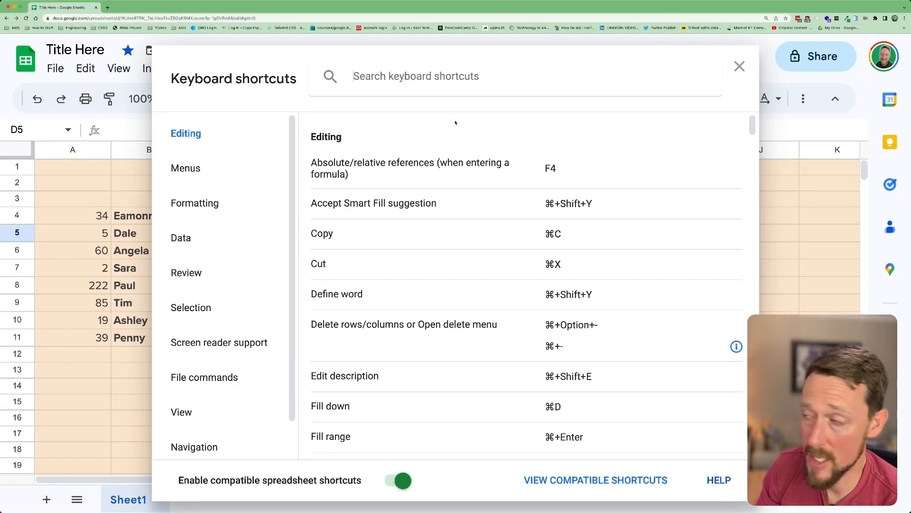
scroll(675, 119, "down", 15)
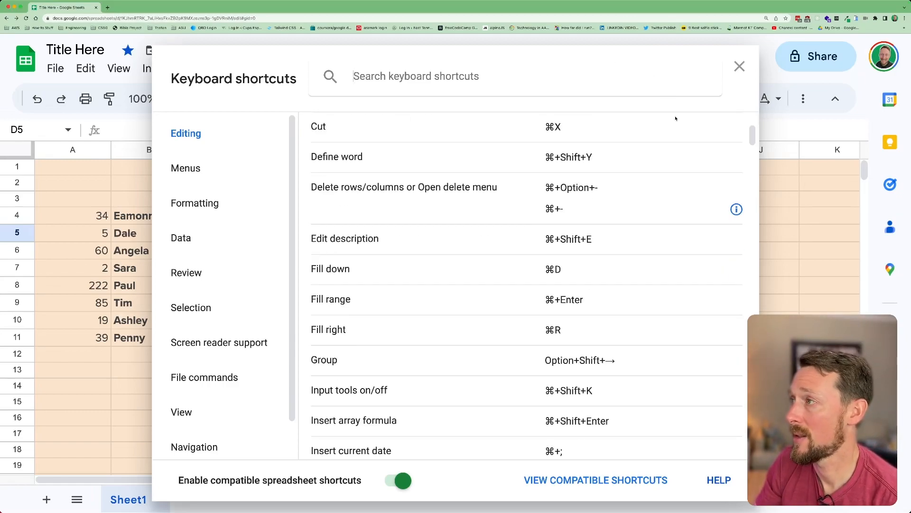
scroll(671, 210, "down", 10)
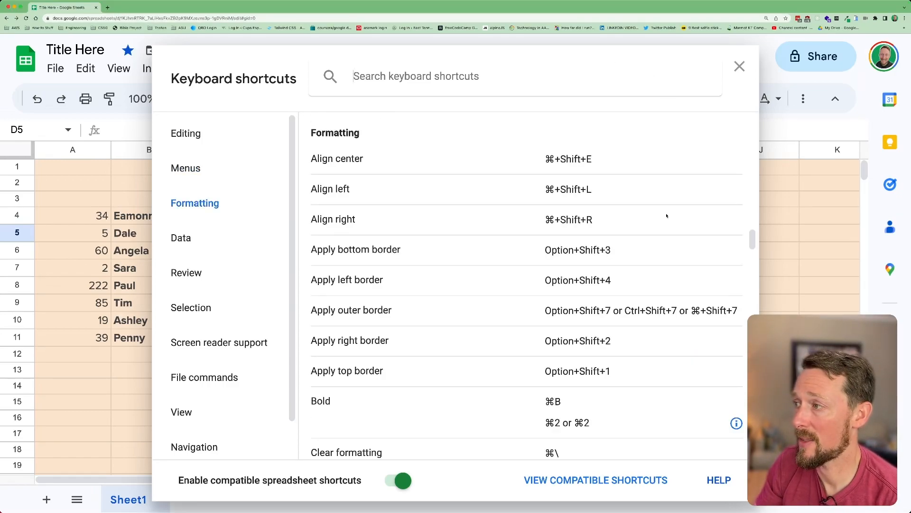
scroll(667, 216, "down", 5)
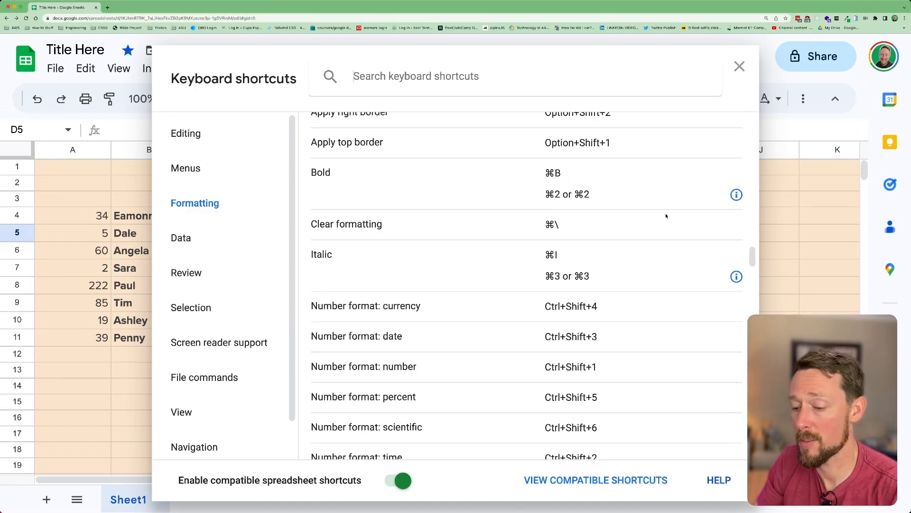
key("Escape")
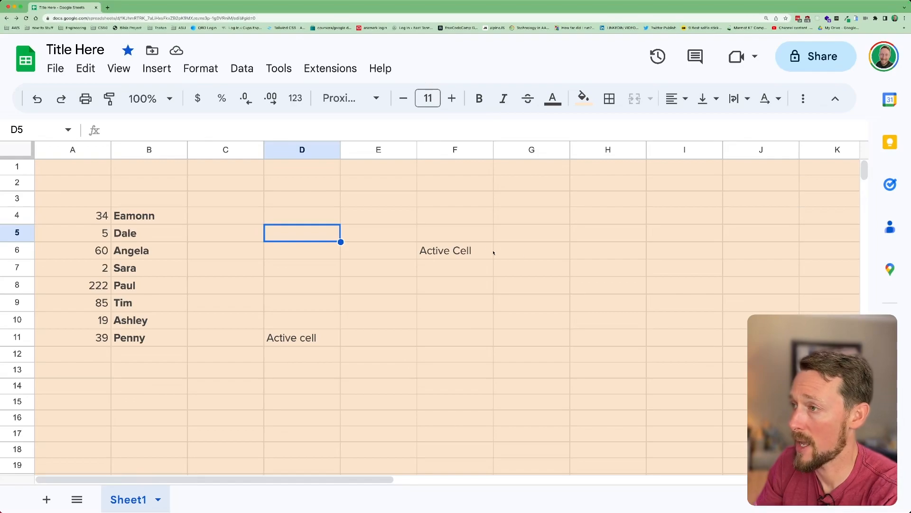
Format the numbers in A4:A11 as currency and switch them to the Accounting number format
left_click(90, 220)
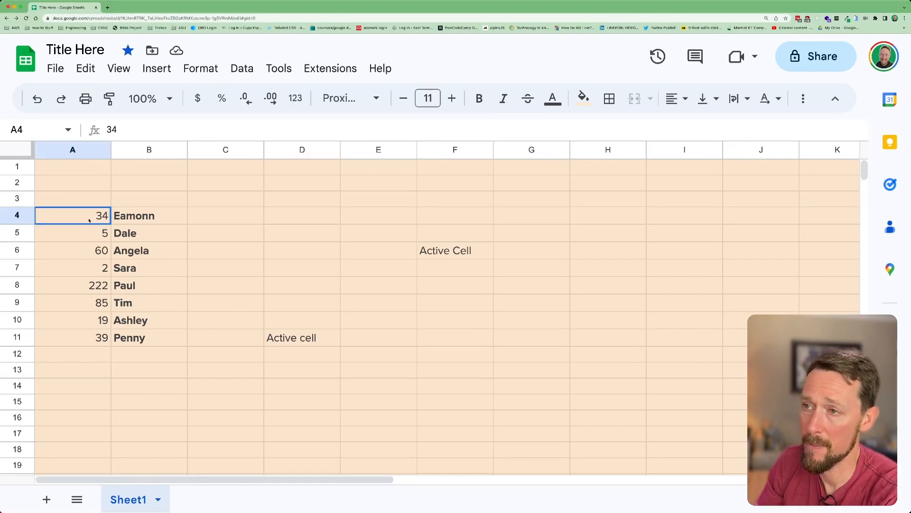
left_click(139, 332, "shift")
left_click(88, 251)
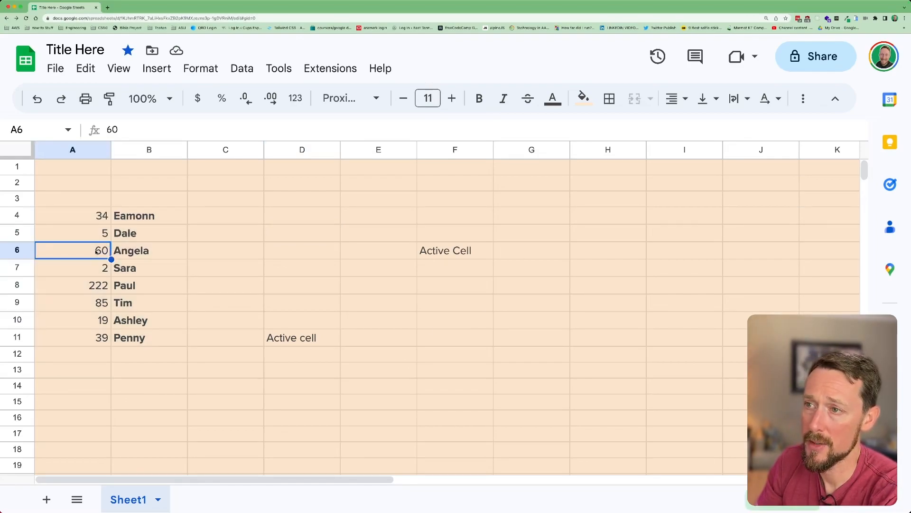
left_click_drag(89, 217, 95, 338)
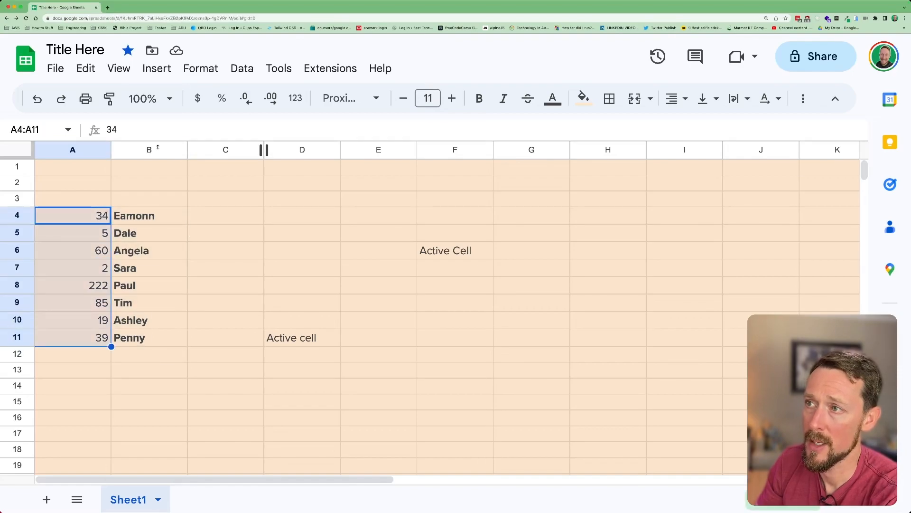
left_click(198, 99)
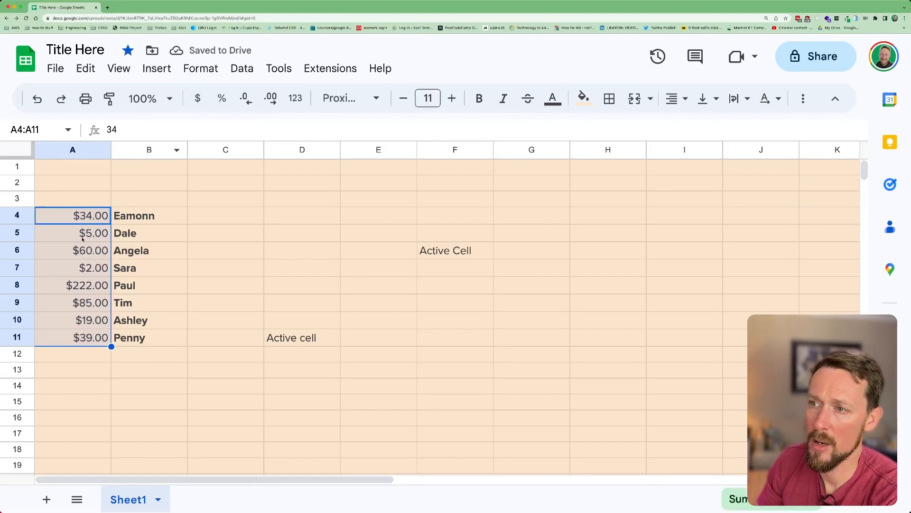
left_click(296, 101)
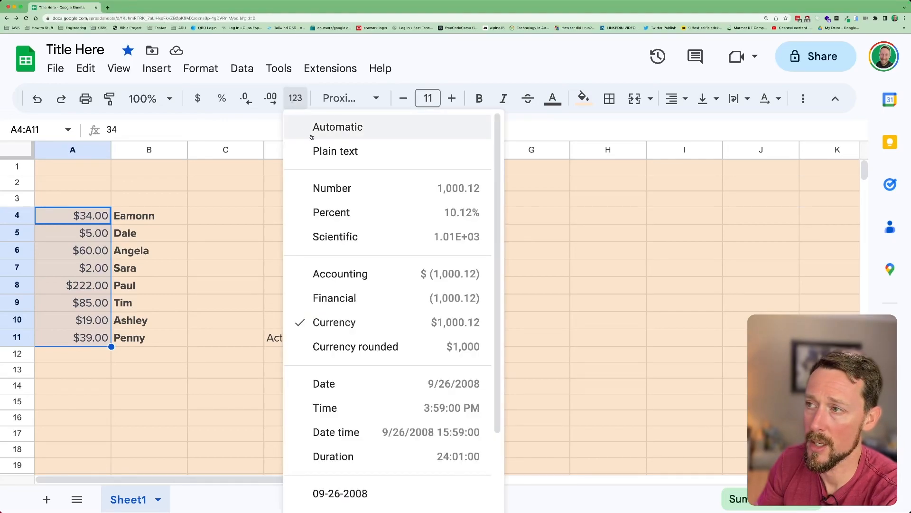
left_click(377, 273)
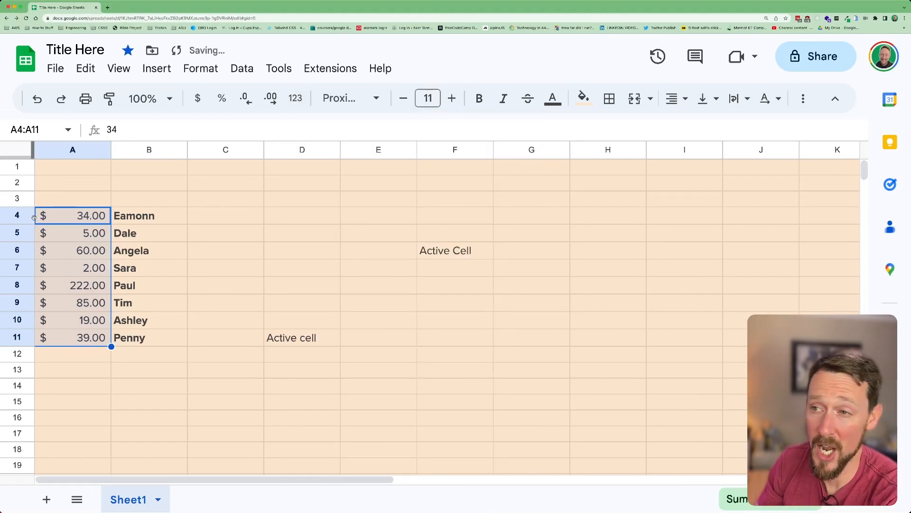
Apply the Currency rounded format to A4:A11 and look through the list of custom number formats
left_click(295, 98)
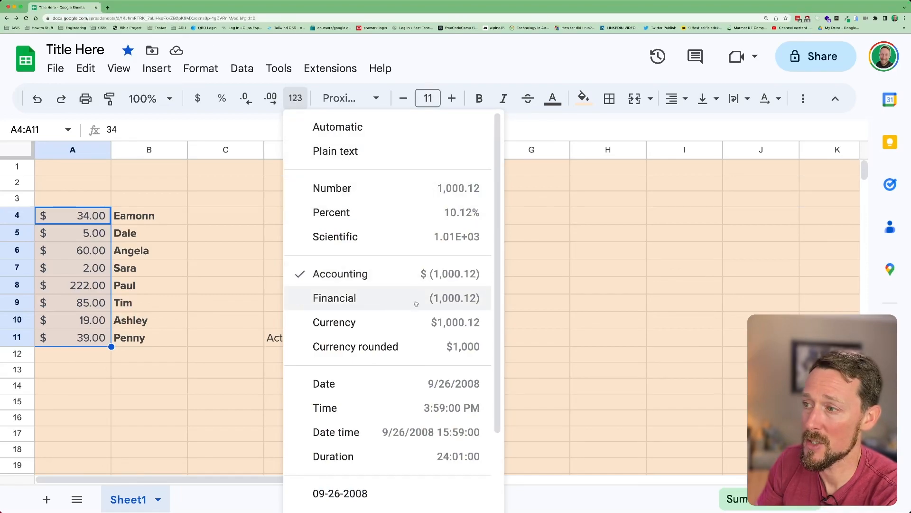
left_click(407, 352)
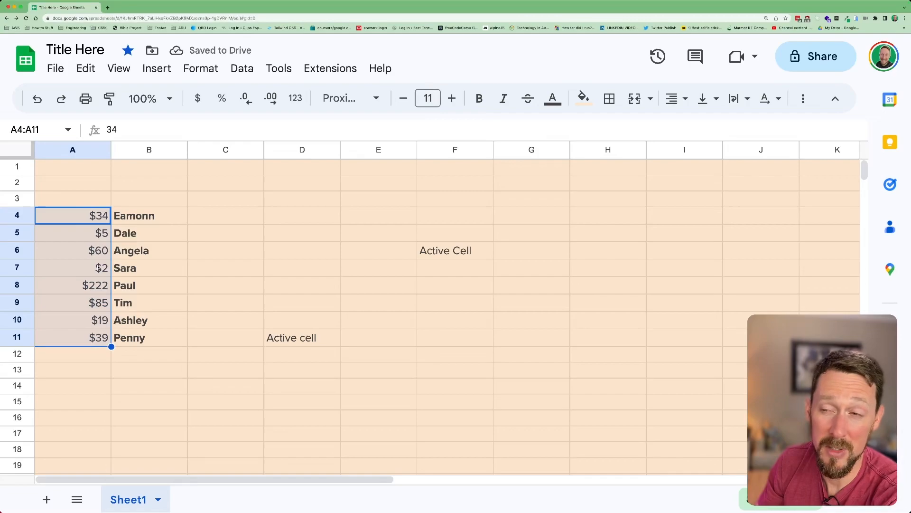
left_click(295, 98)
scroll(350, 316, "down", 3)
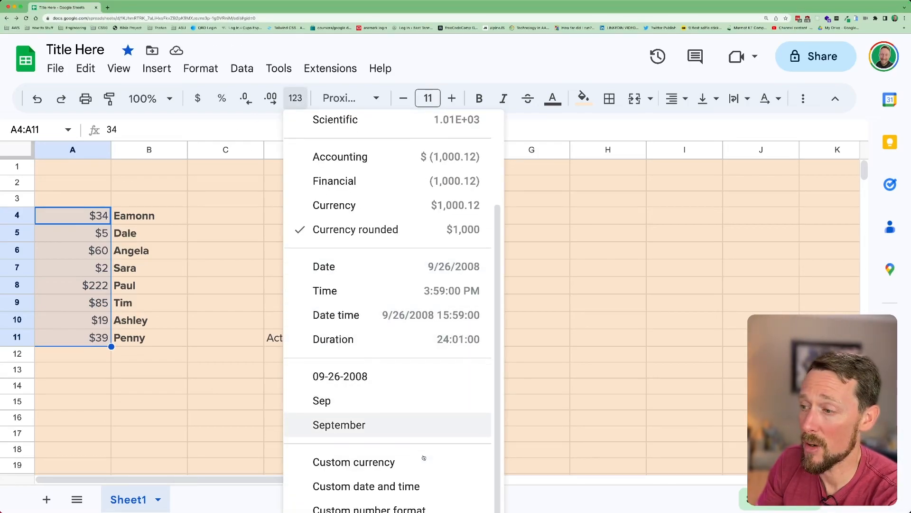
left_click(412, 508)
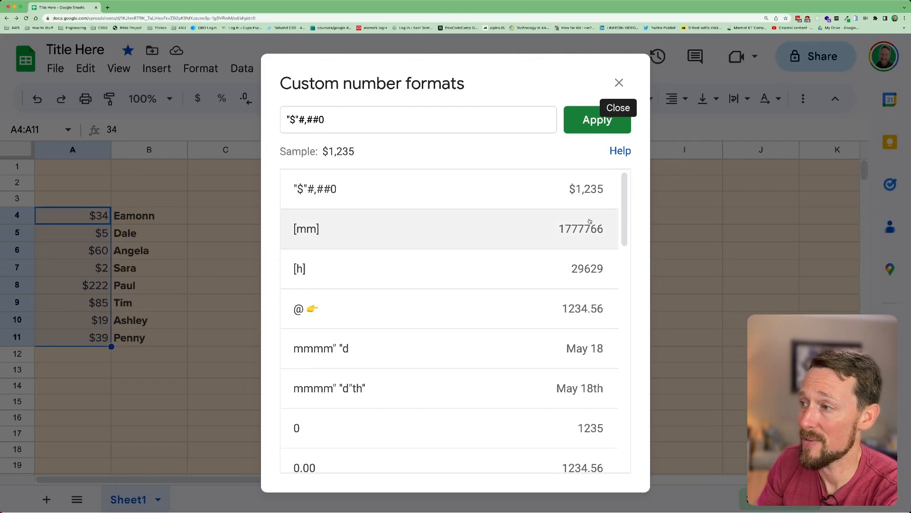
scroll(590, 216, "down", 5)
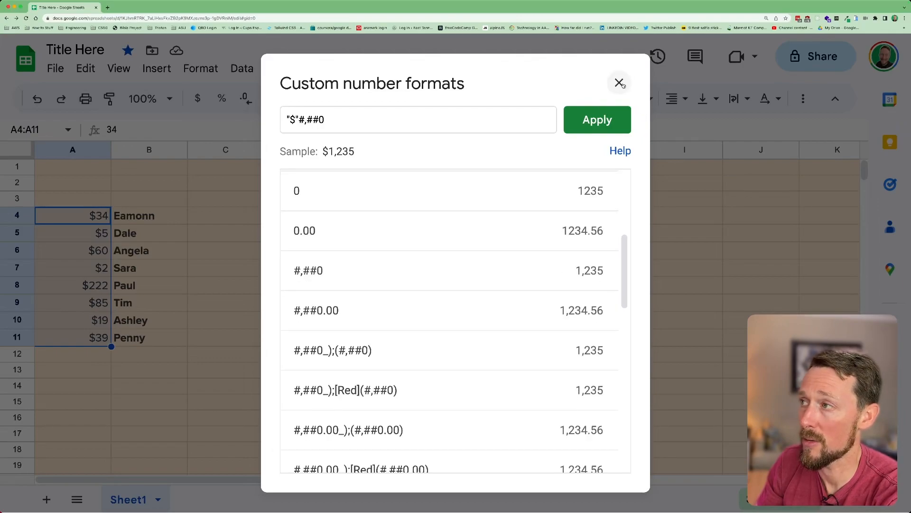
left_click(598, 120)
Enter the date 7/6 in C4 and replace it with 7/6/23
key("Right")
key("Right")
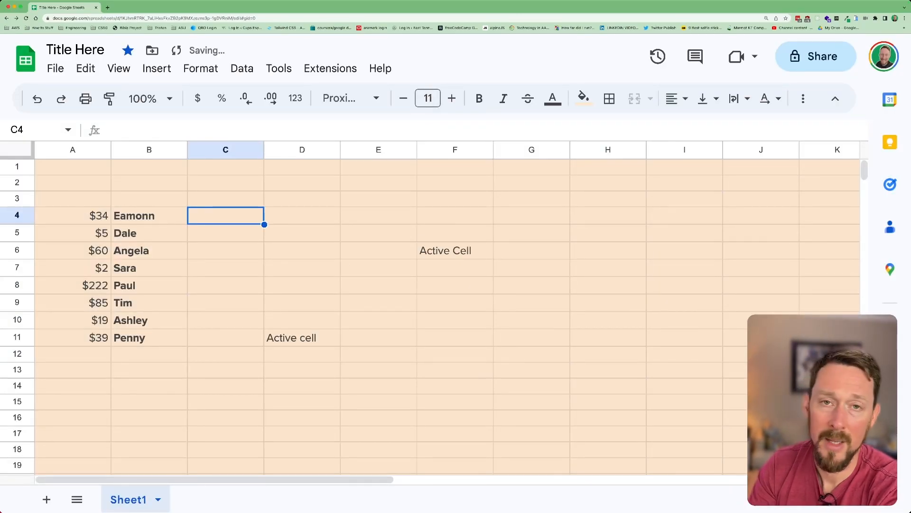
type("7/6")
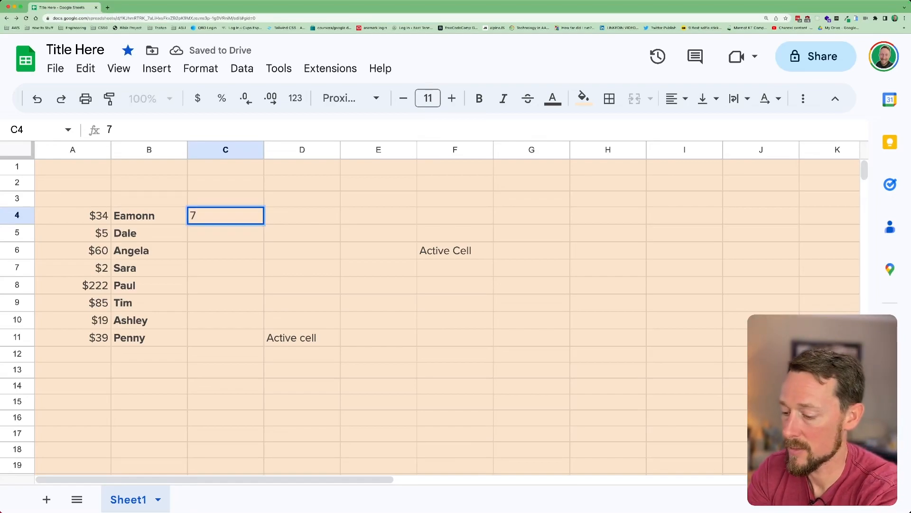
key("Return")
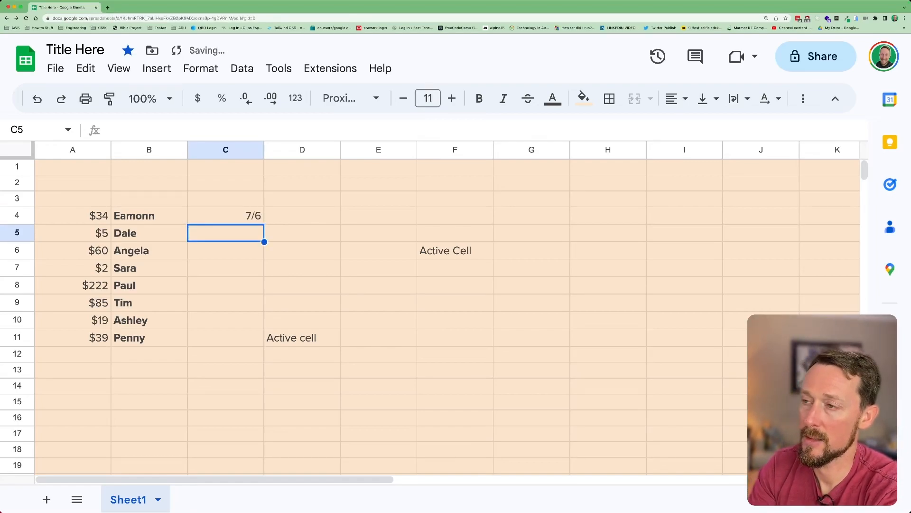
key("Up")
type("7/6/23")
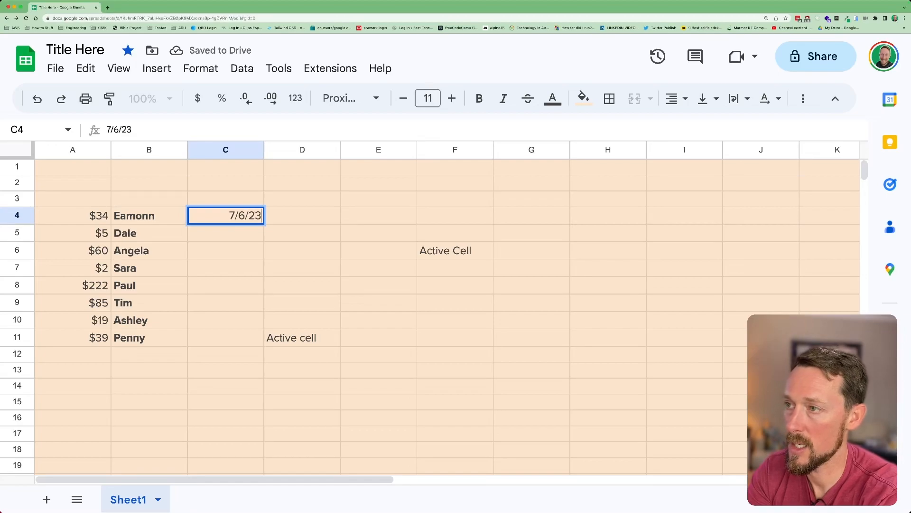
key("Return")
key("Up")
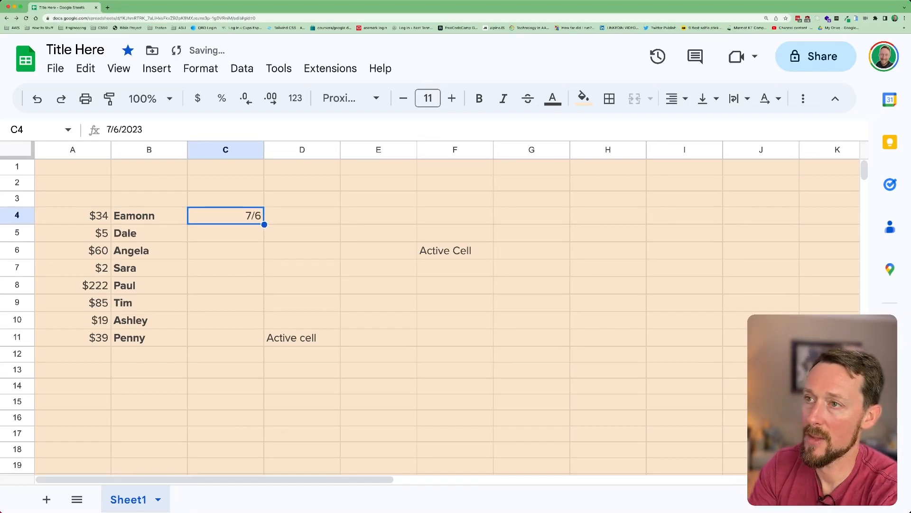
Fill the date in C4 down through C11 and apply the Date number format to C4:C11
key("Down")
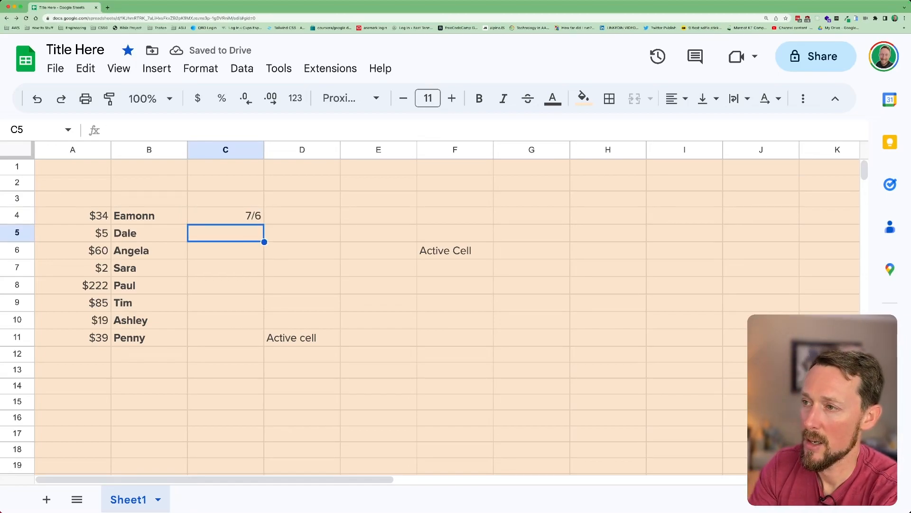
key("Up")
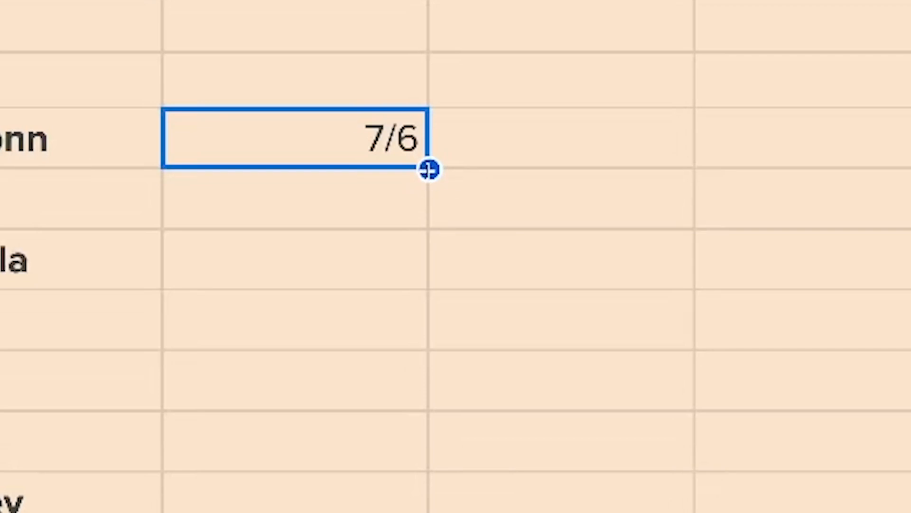
left_click_drag(427, 166, 395, 512)
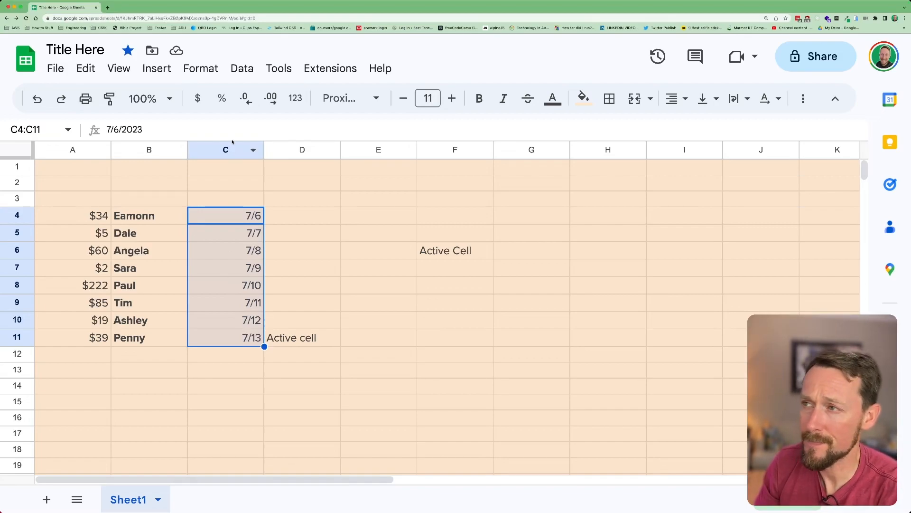
left_click(295, 98)
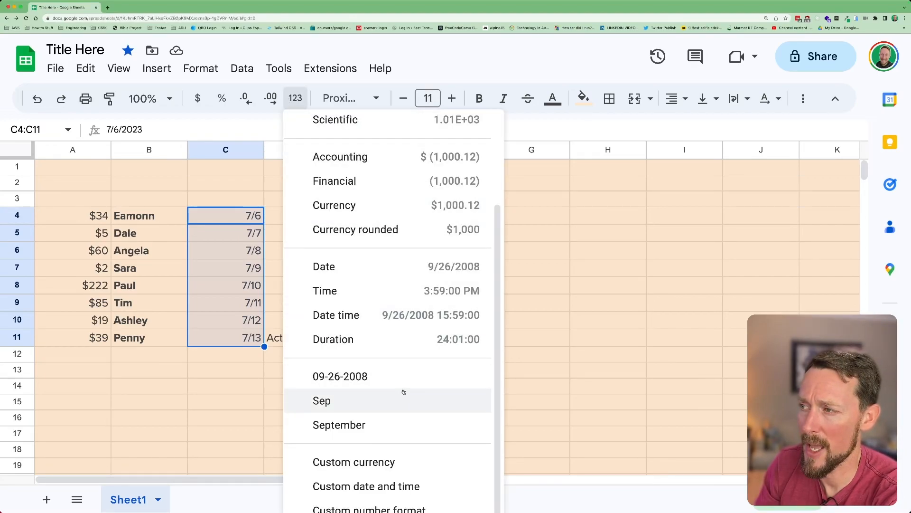
left_click(347, 269)
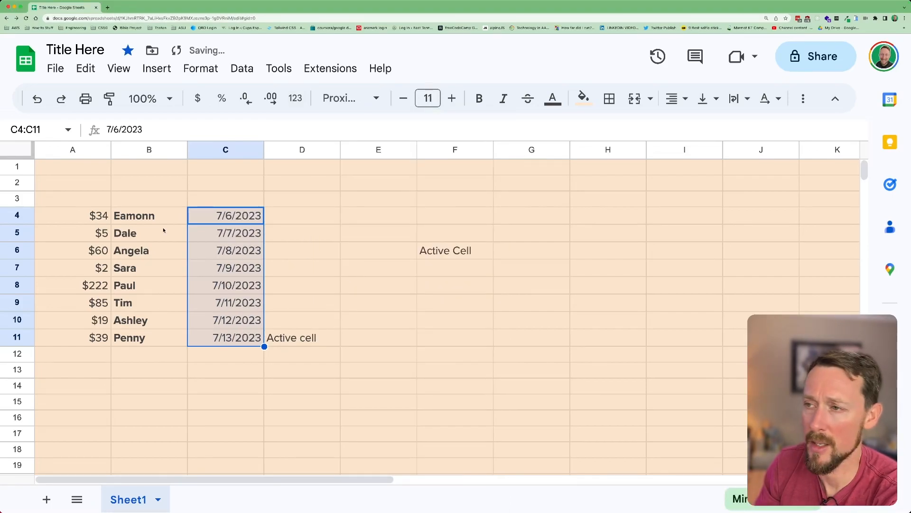
Enter the column headers Money, Name and Date in A3:C3
left_click(72, 199)
type("Mo")
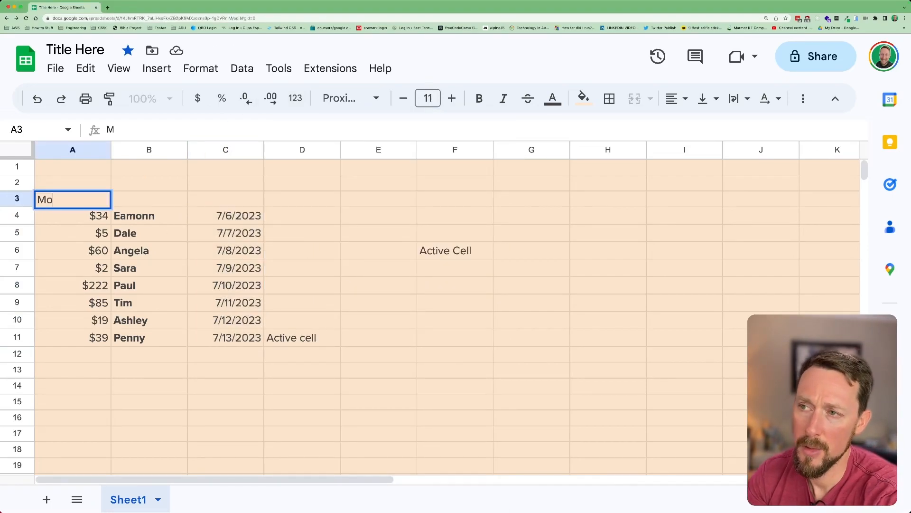
type("ney")
key("Tab")
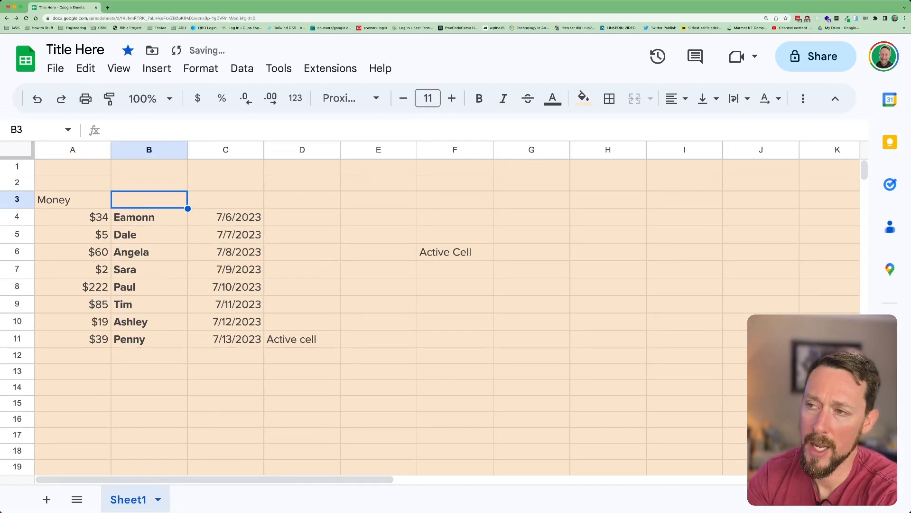
type("Name")
key("Tab")
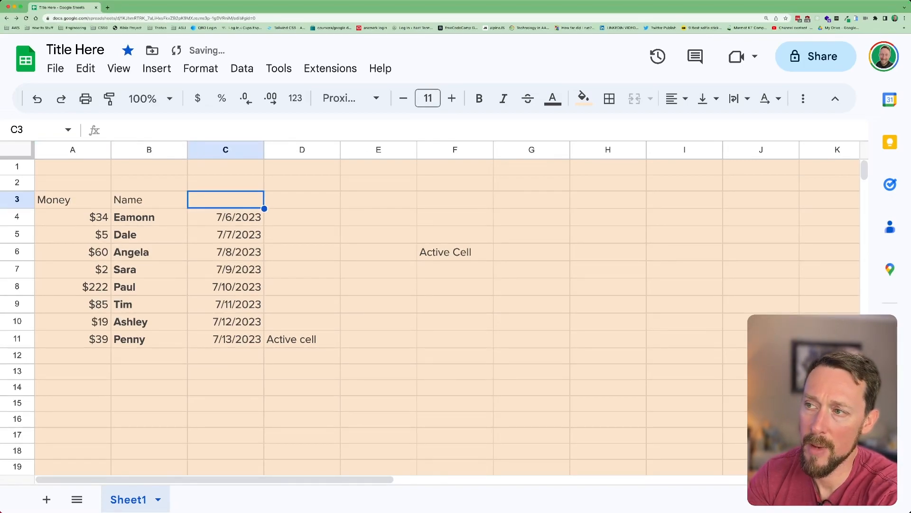
type("Date")
key("Return")
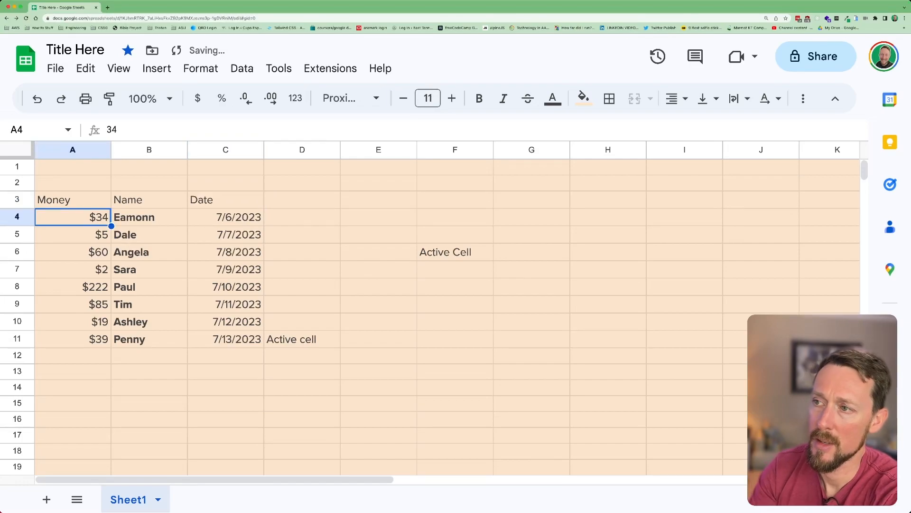
Make the headers in A3:C3 bold and center them, trying right alignment along the way
left_click_drag(93, 200, 202, 198)
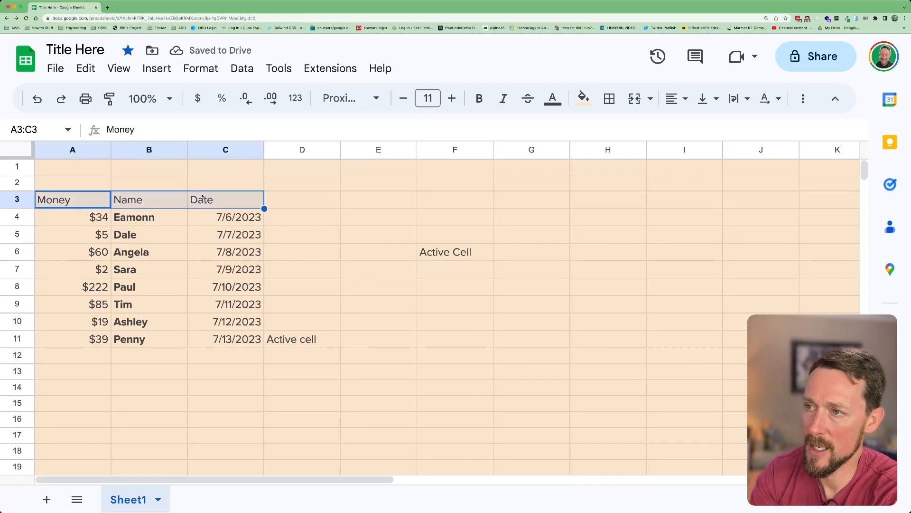
key("super+b")
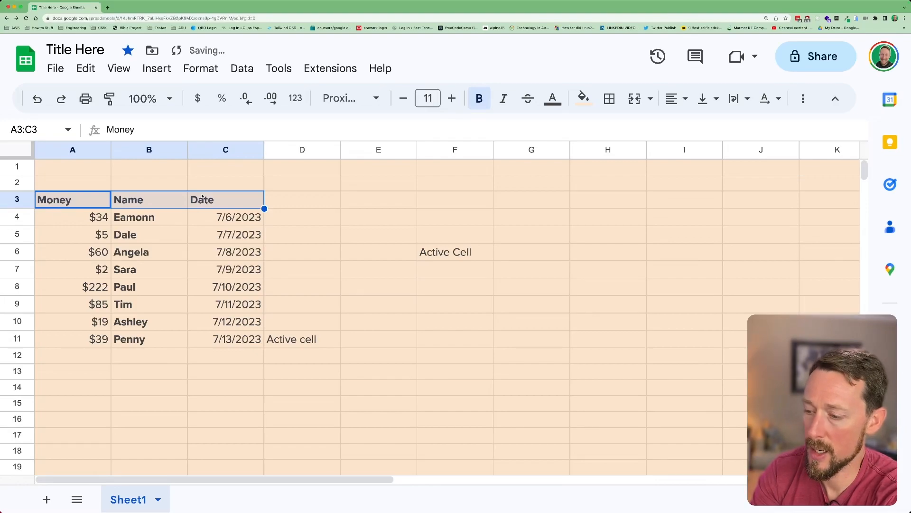
key("super+shift+e")
key("super+shift+r")
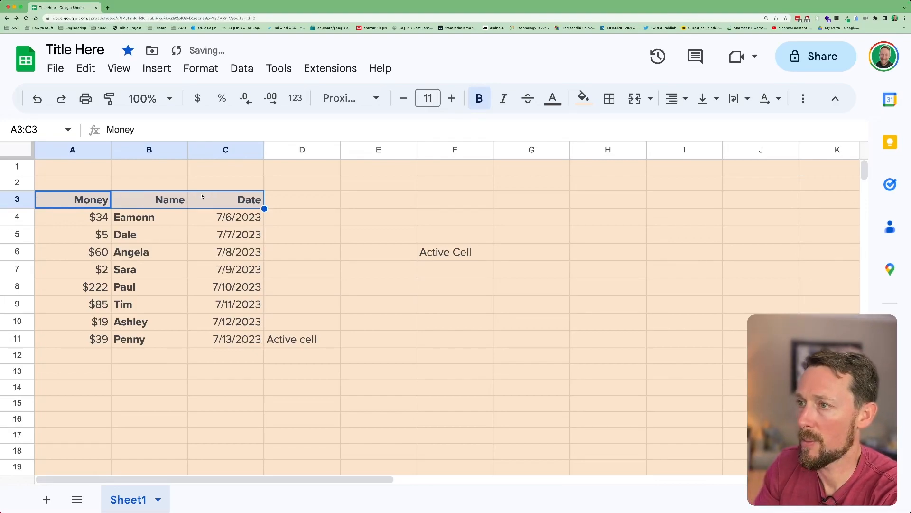
key("super+shift+e")
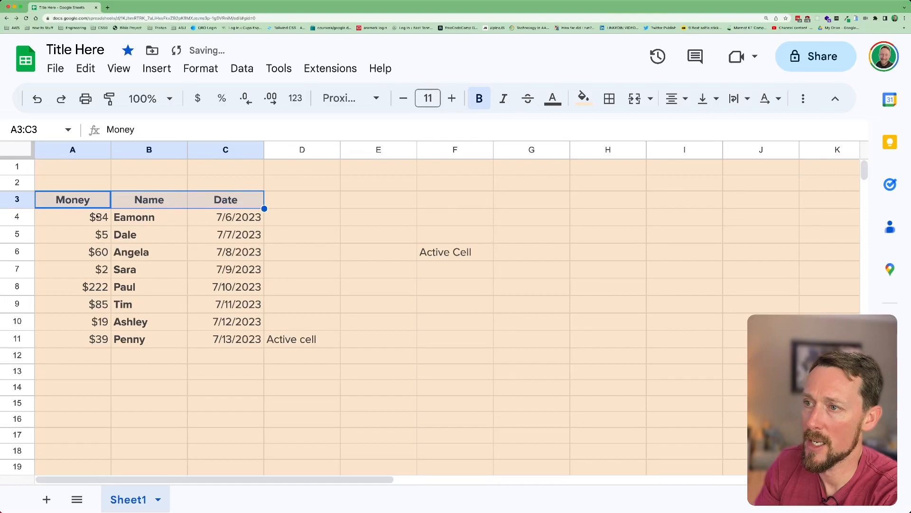
Center the contents of the whole table A3:C11 horizontally
left_click_drag(100, 207, 228, 339)
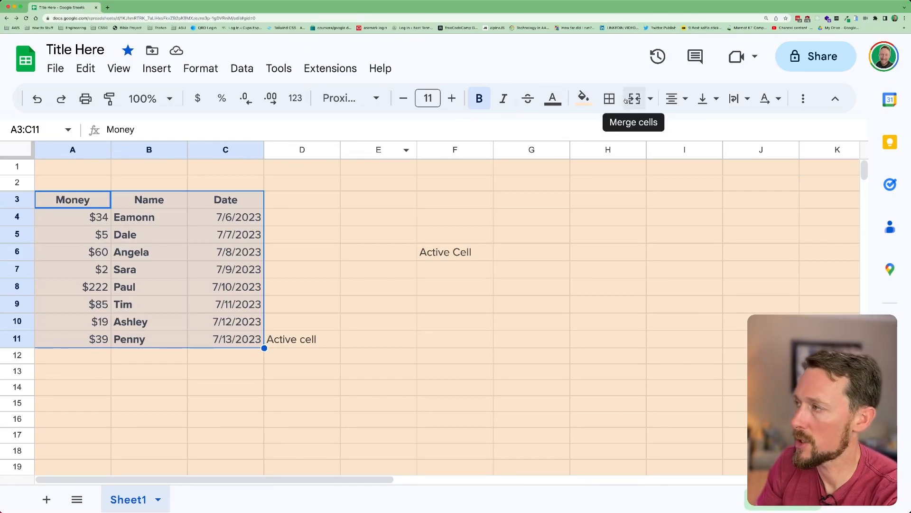
left_click(675, 98)
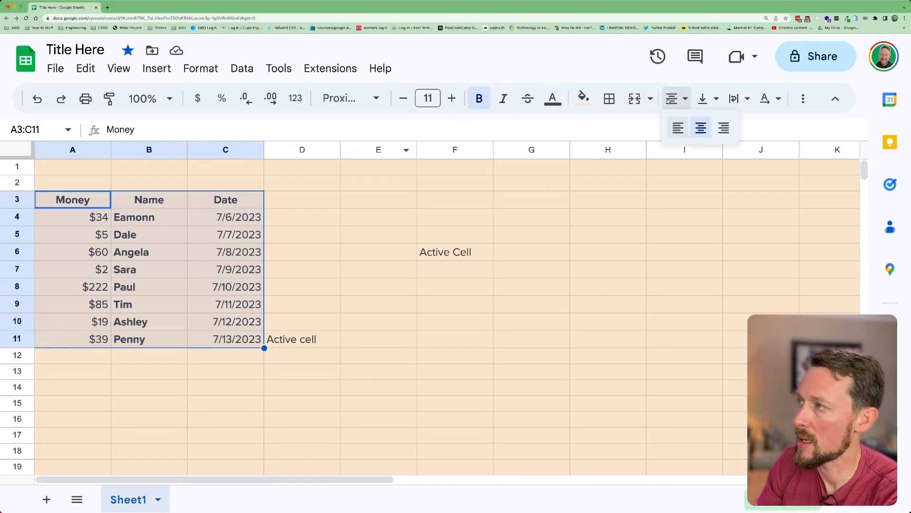
left_click(702, 127)
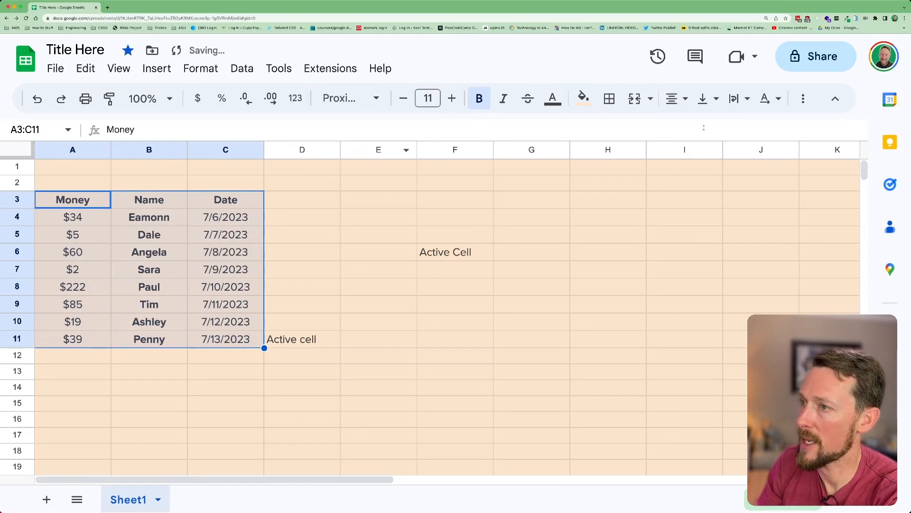
Delete columns D through F, which hold the stray "Active cell" notes
left_click_drag(301, 150, 444, 149)
right_click(442, 149)
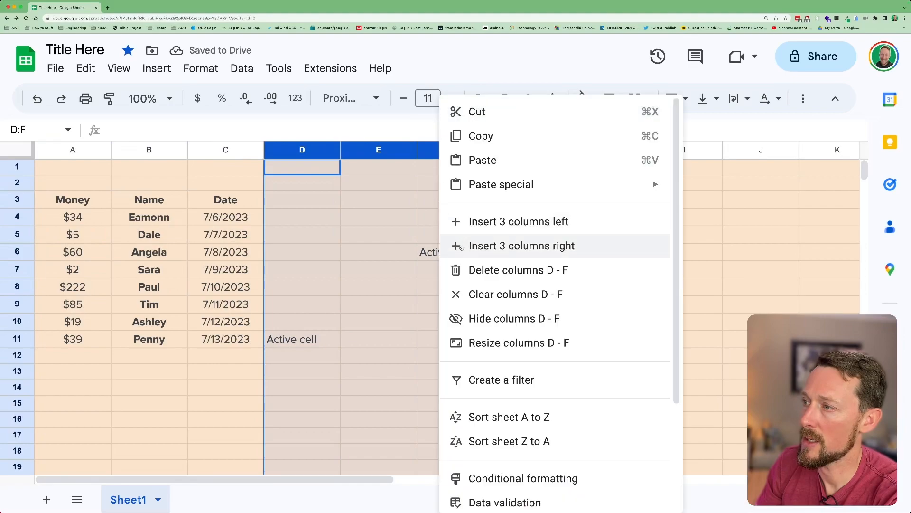
left_click(467, 269)
Delete the empty columns F through U
left_click(465, 149)
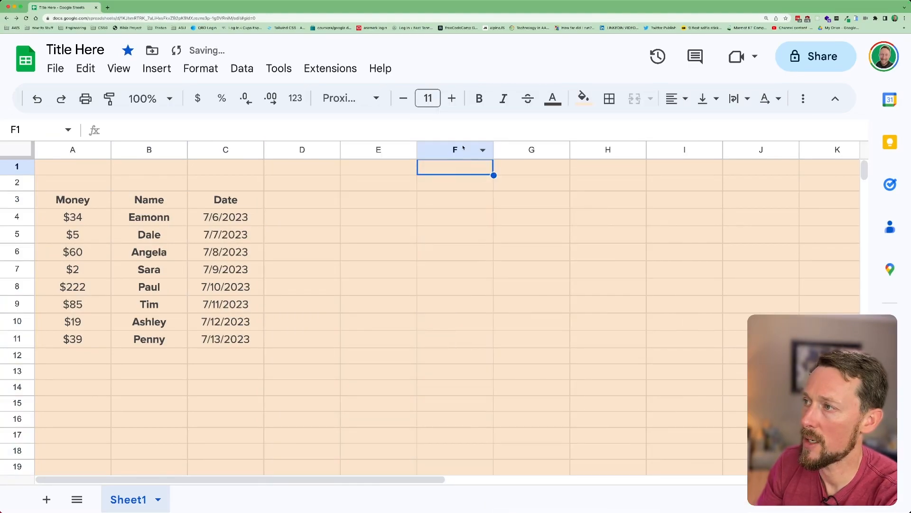
key("shift+Right")
key("shift+Right")
key("shift+Right")
key("shift+Right")
key("shift+Right")
key("shift+Right")
key("shift+Right")
key("shift+Right")
key("shift+Right")
key("shift+Right")
key("shift+Right")
key("shift+Right")
key("shift+Right")
key("shift+Right")
key("shift+Right")
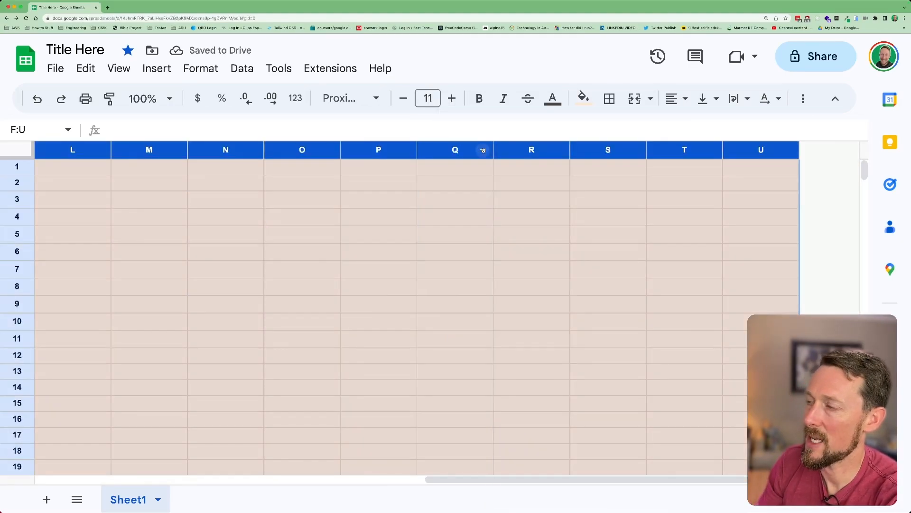
scroll(456, 157, "left", 10)
right_click(459, 155)
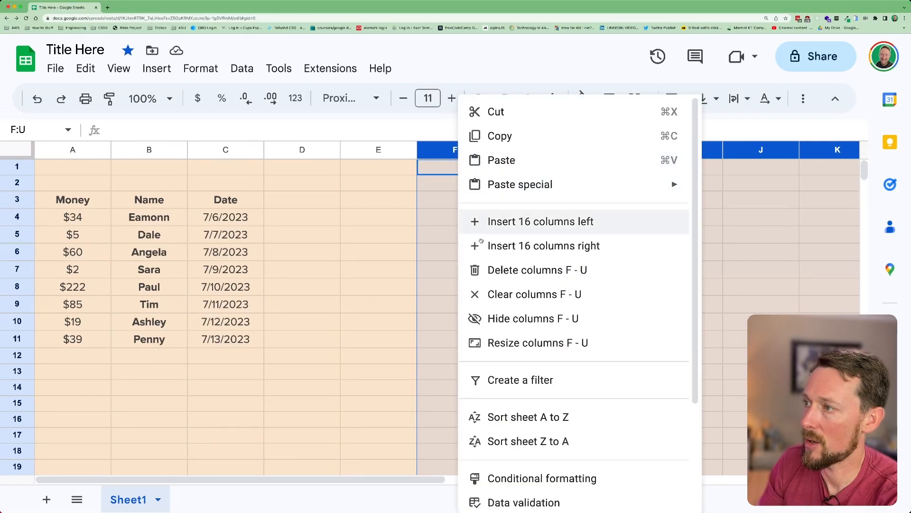
left_click(513, 269)
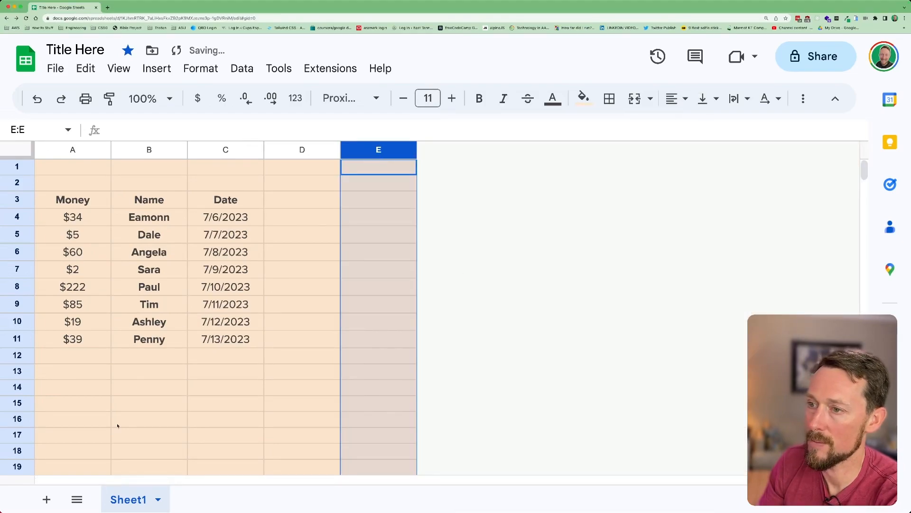
Delete the empty rows 16 through 999 and select cell B2
left_click(17, 419)
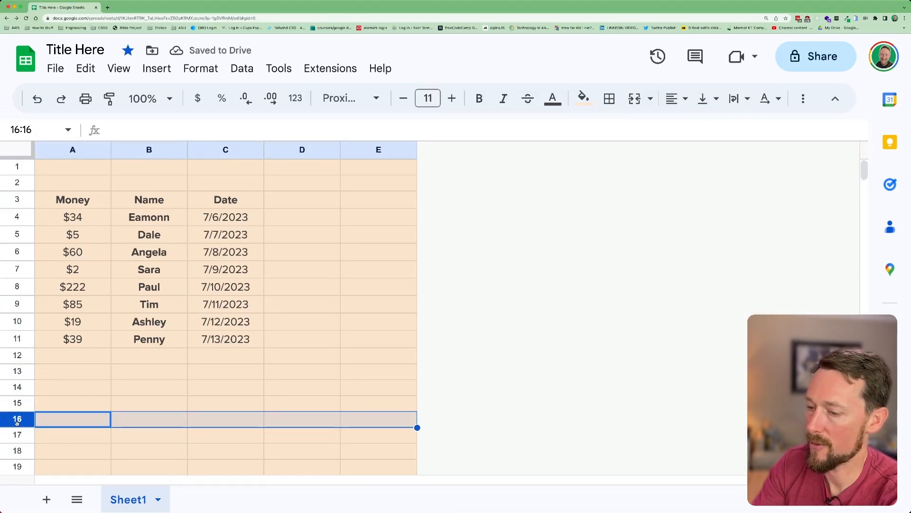
key("super+shift+Down")
right_click(17, 422)
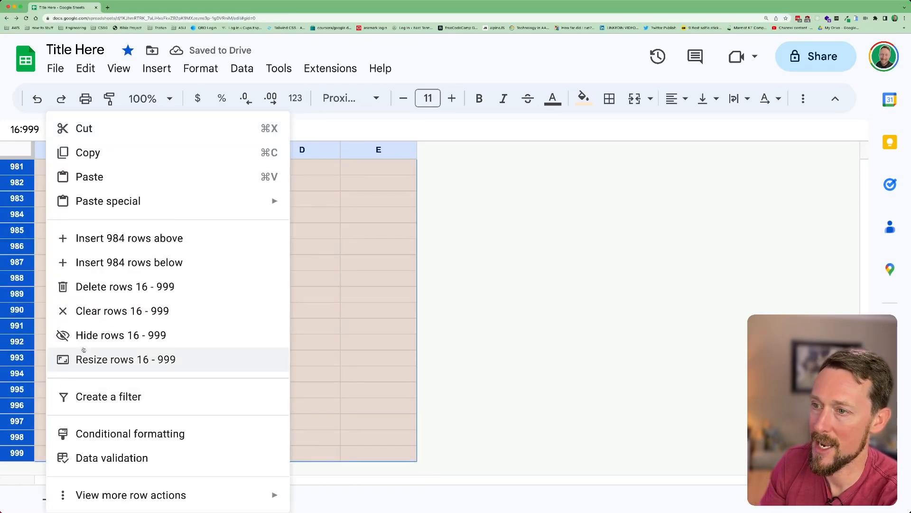
left_click(101, 285)
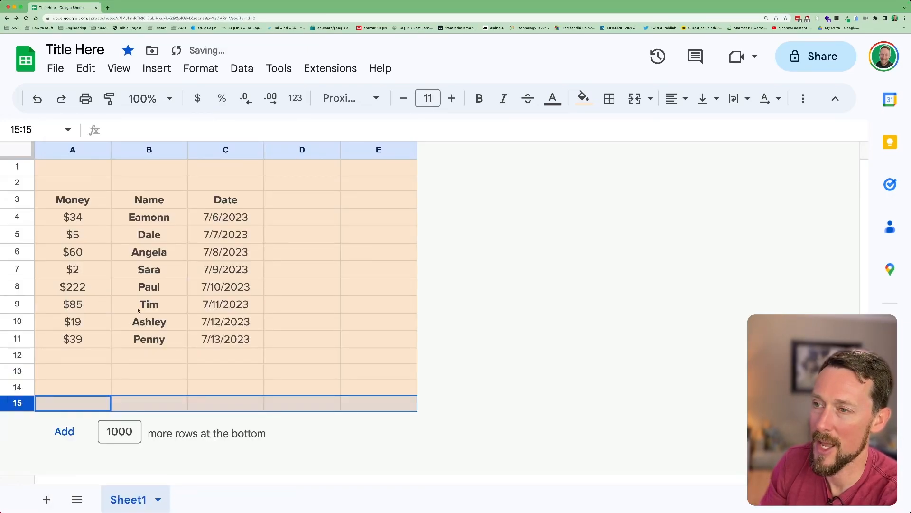
left_click(184, 189)
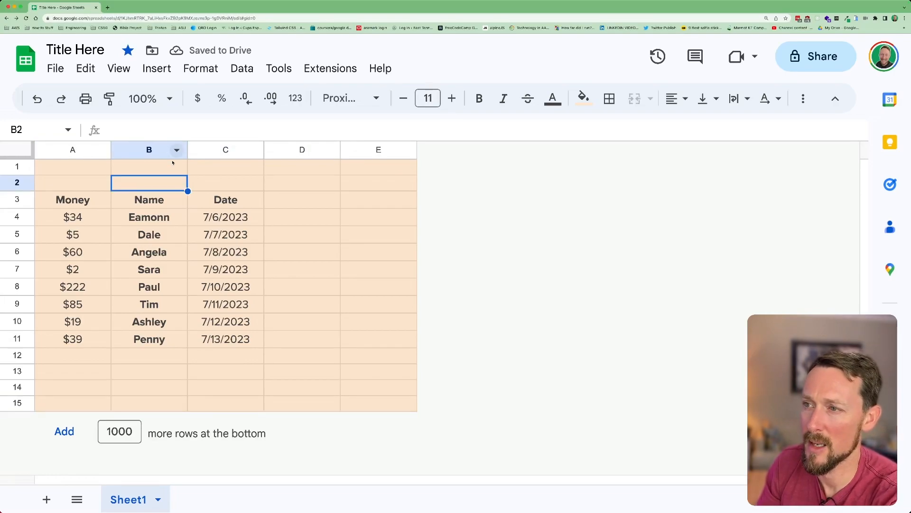
Apply alternating colors to the table A3:C11 with the blue default style and a header row
left_click_drag(96, 204, 233, 337)
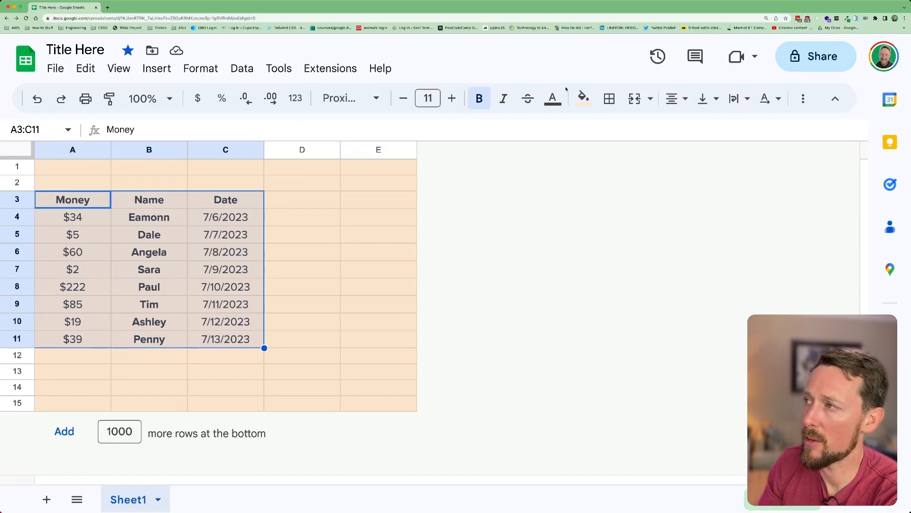
left_click(582, 98)
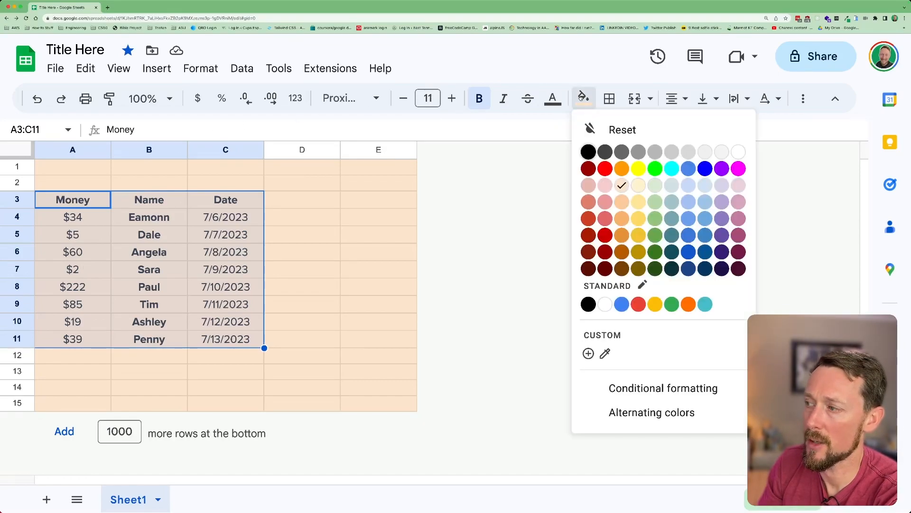
left_click(677, 424)
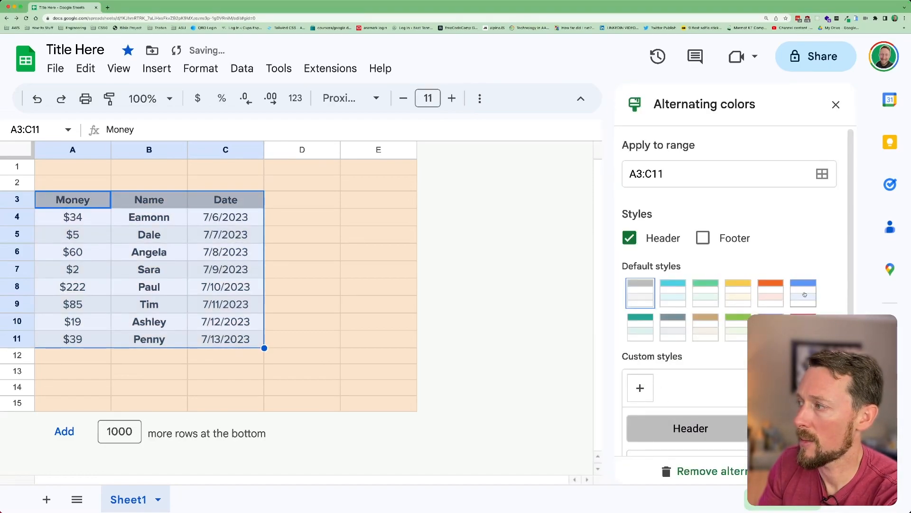
left_click(803, 293)
scroll(731, 266, "down", 3)
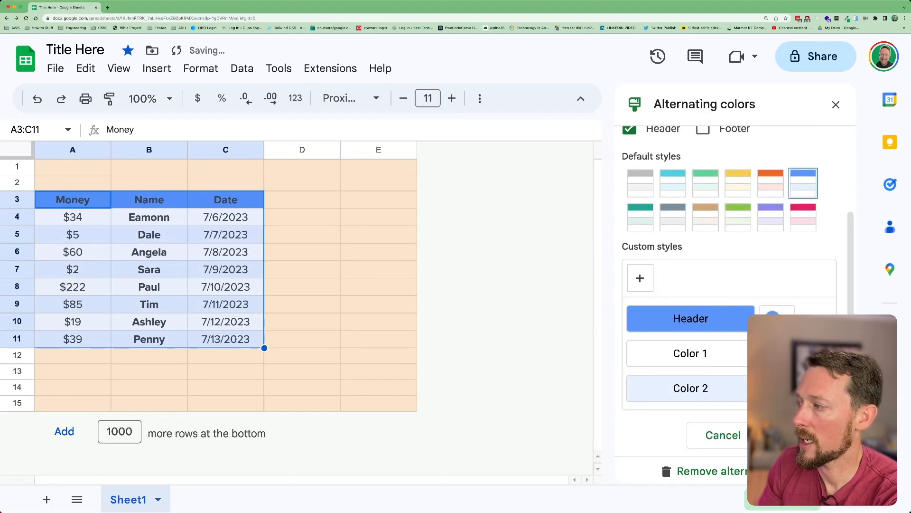
left_click(801, 435)
left_click(412, 324)
Change the text color of the header cells A3:C3 to white and deselect them
left_click_drag(73, 200, 231, 207)
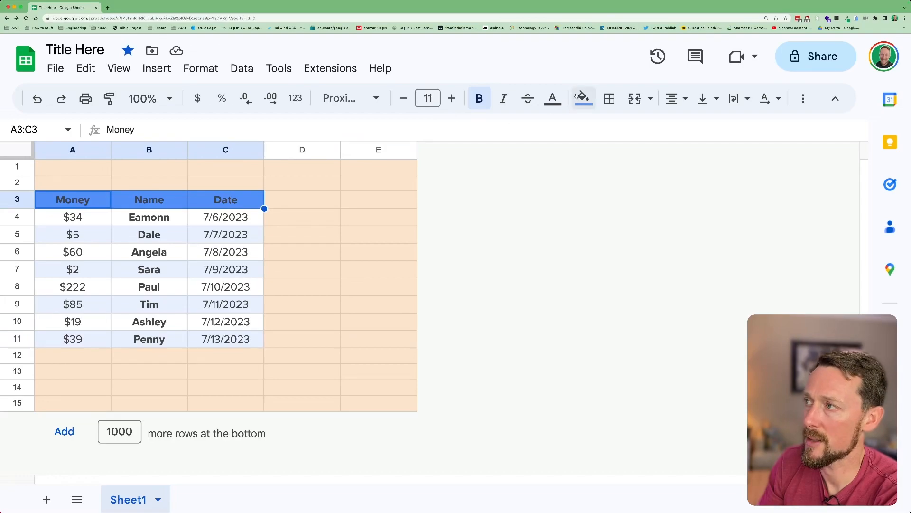
left_click(553, 98)
left_click(691, 152)
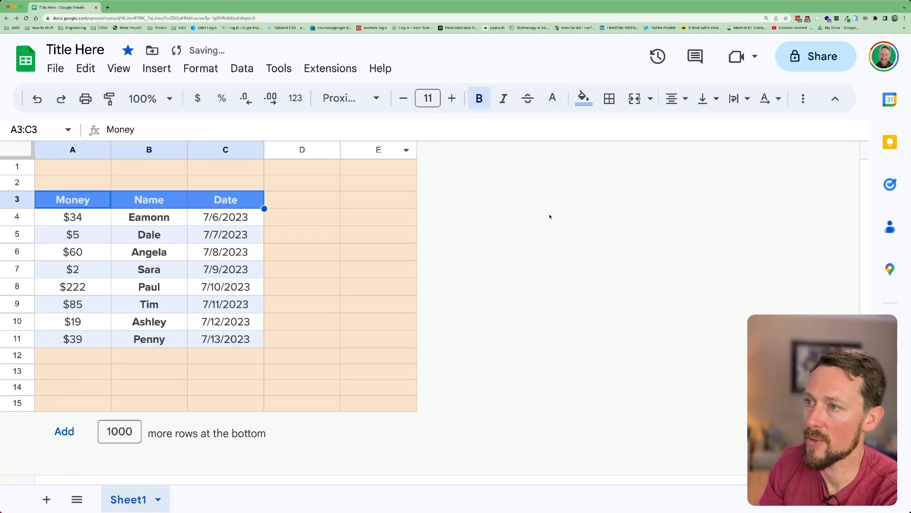
left_click(375, 252)
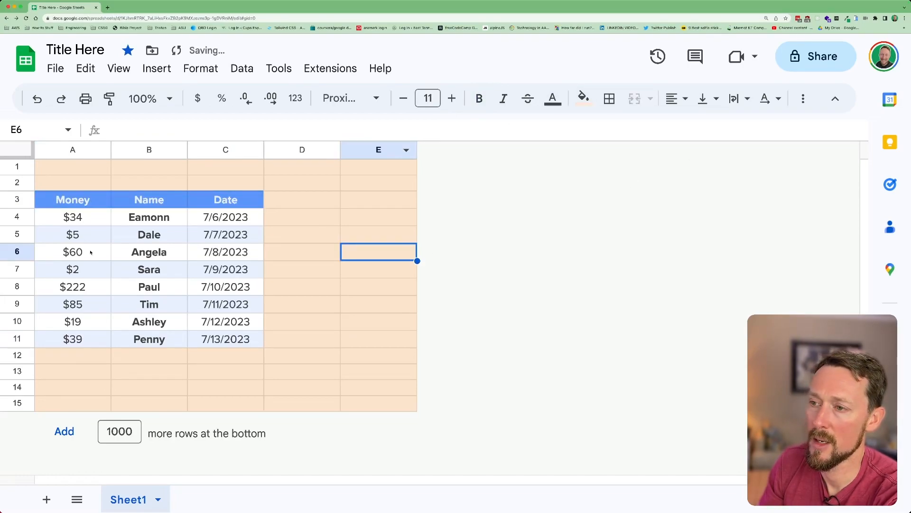
Create a filter on the table range A3:C11
left_click_drag(73, 200, 242, 351)
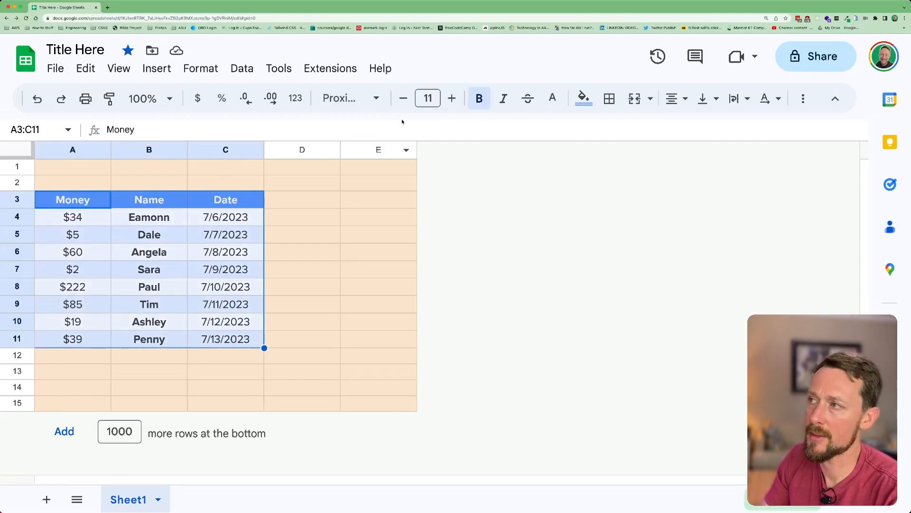
left_click(804, 99)
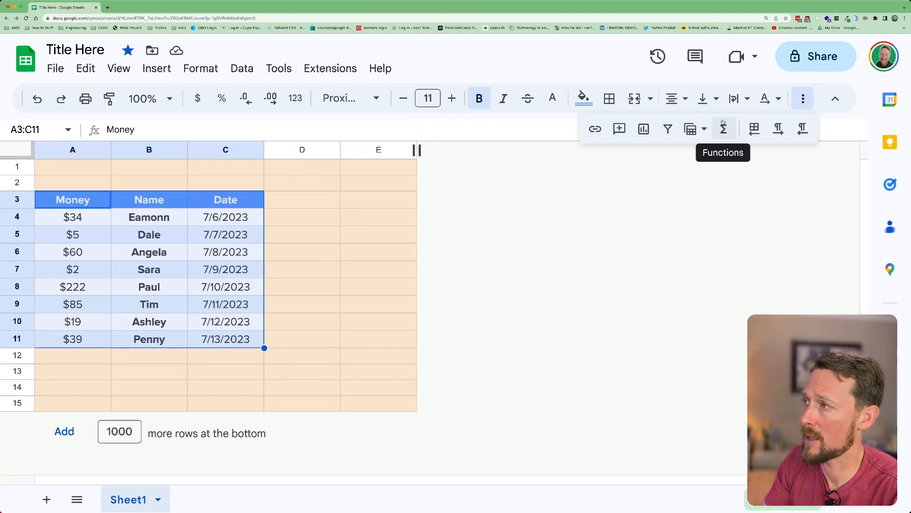
left_click(669, 129)
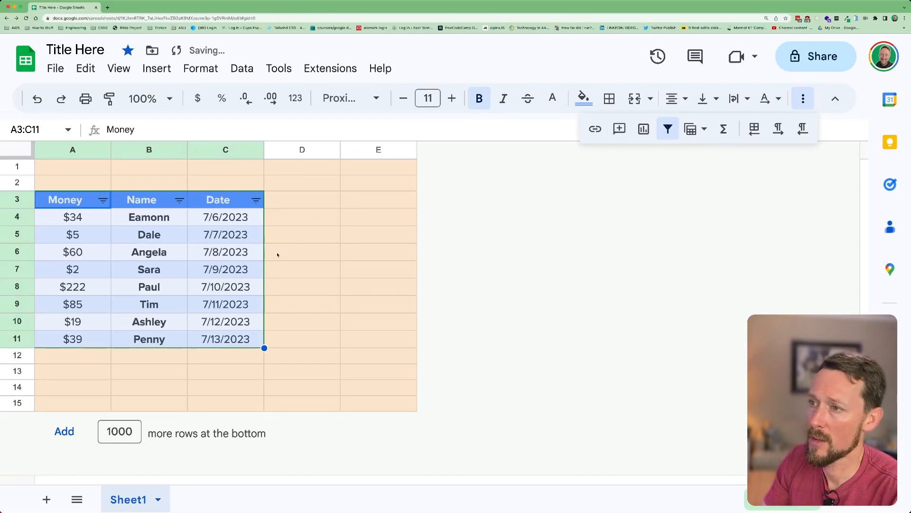
Examine the filter's extent by selecting columns A through C, rows 3 through 11, the range A3:C11 and column C
left_click(277, 255)
left_click_drag(73, 150, 226, 150)
left_click_drag(34, 200, 57, 340)
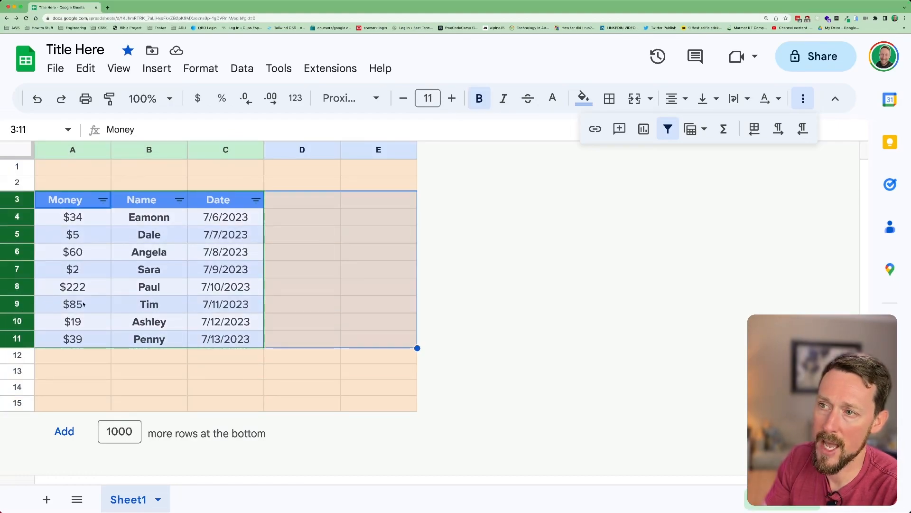
left_click(67, 238)
left_click_drag(71, 199, 237, 338)
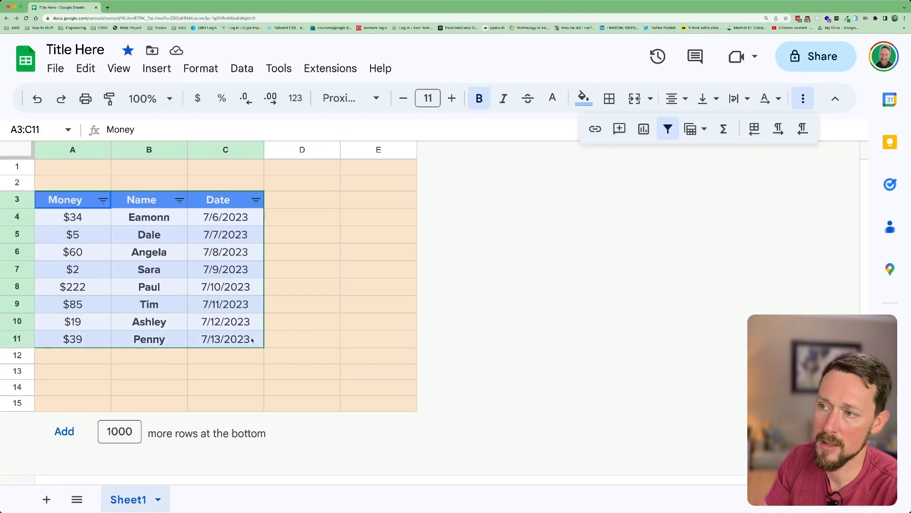
left_click(220, 149)
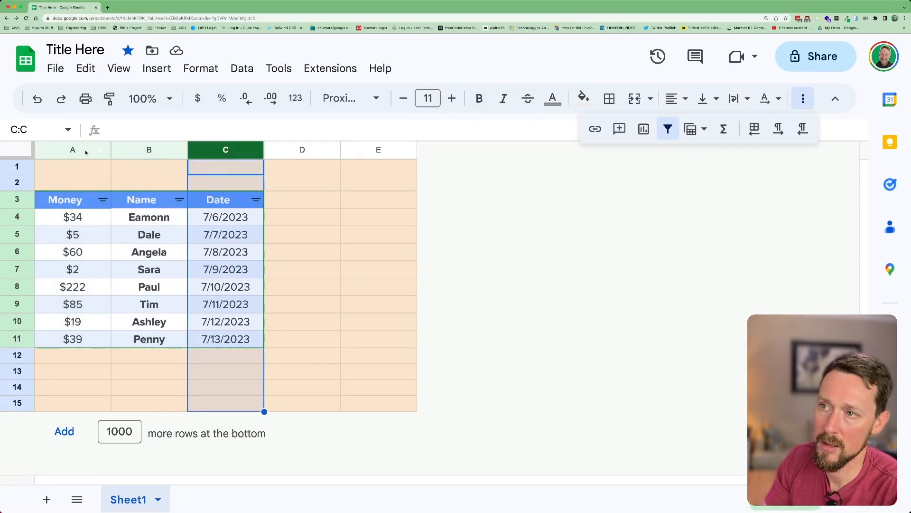
Sort the filtered table by the Name column from A to Z
left_click(86, 203)
left_click(103, 202)
left_click(86, 233)
left_click(103, 201)
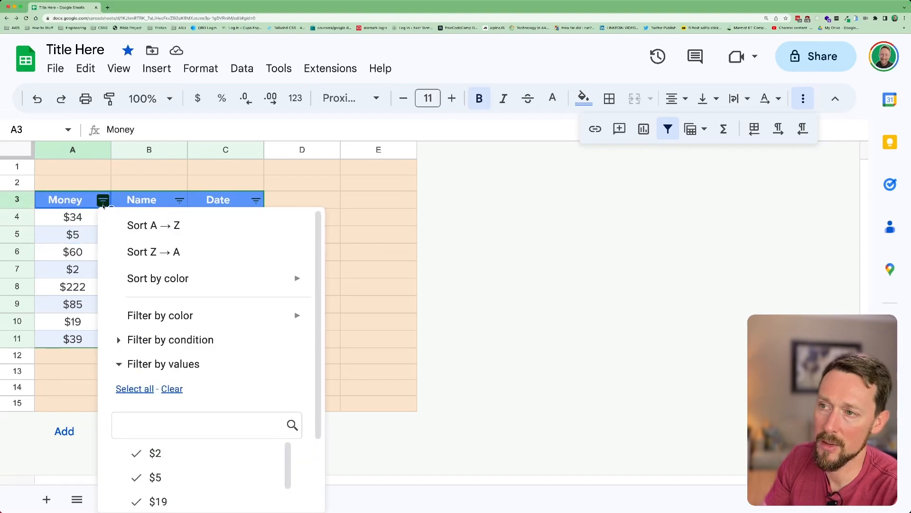
left_click(180, 200)
left_click(234, 226)
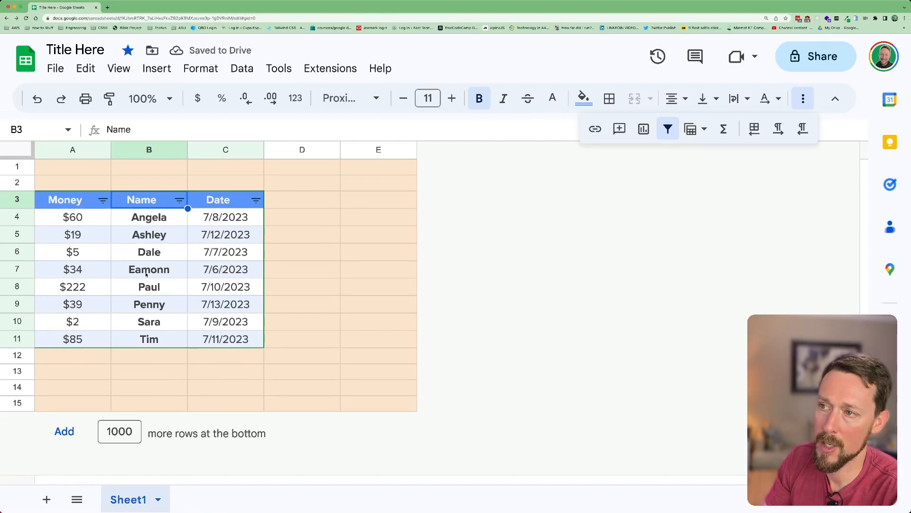
Sort the table by the Money column from A to Z and once more from Z to A
left_click(106, 202)
left_click(126, 227)
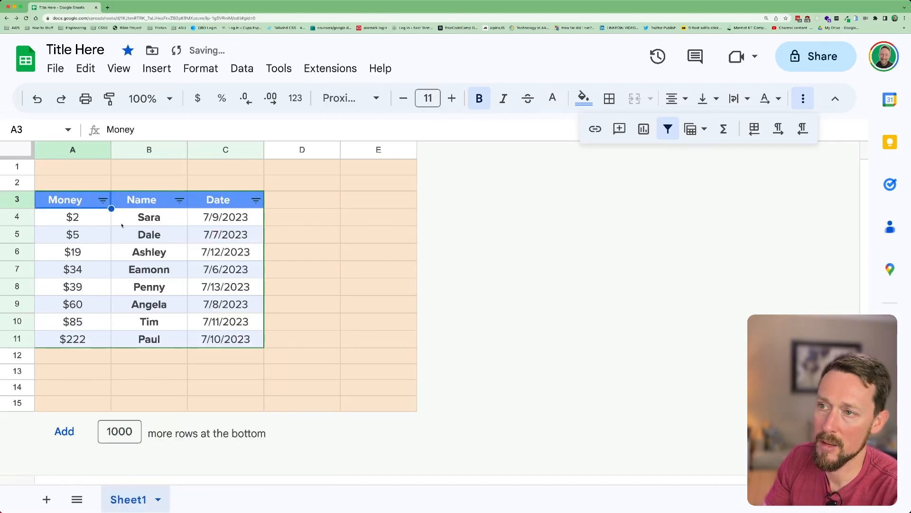
left_click(102, 201)
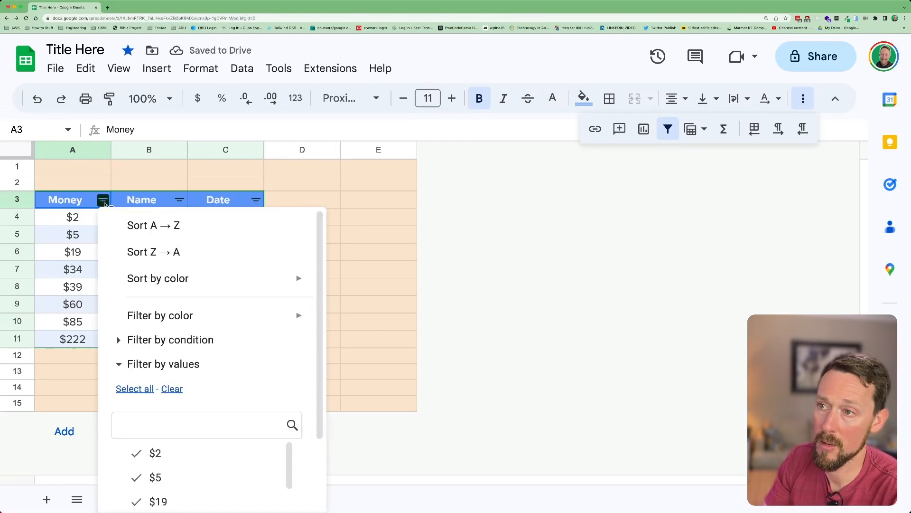
left_click(178, 252)
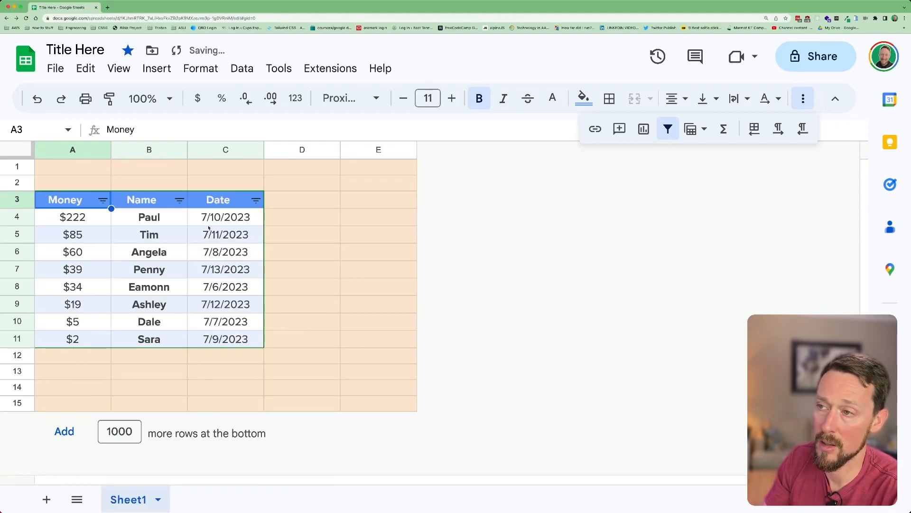
Sort the table by the Date column from A to Z and reopen that column's filter options
left_click(257, 199)
left_click(180, 227)
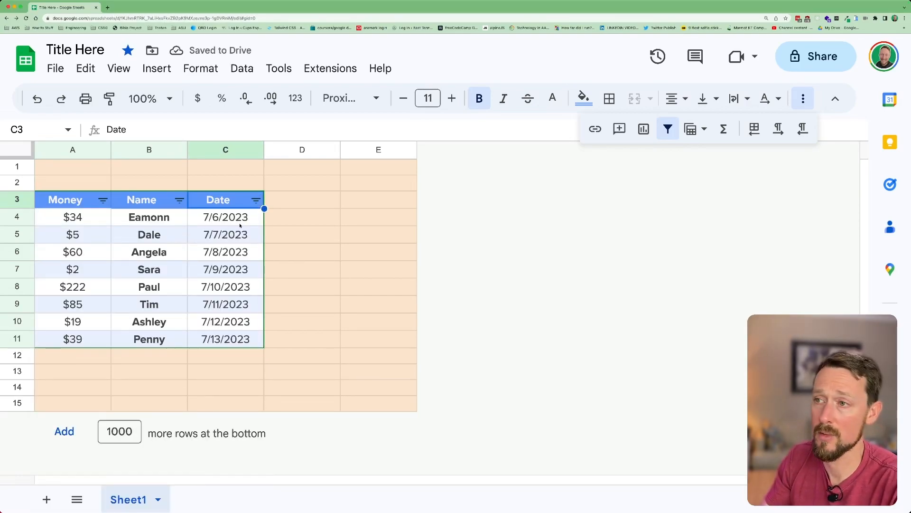
left_click(253, 203)
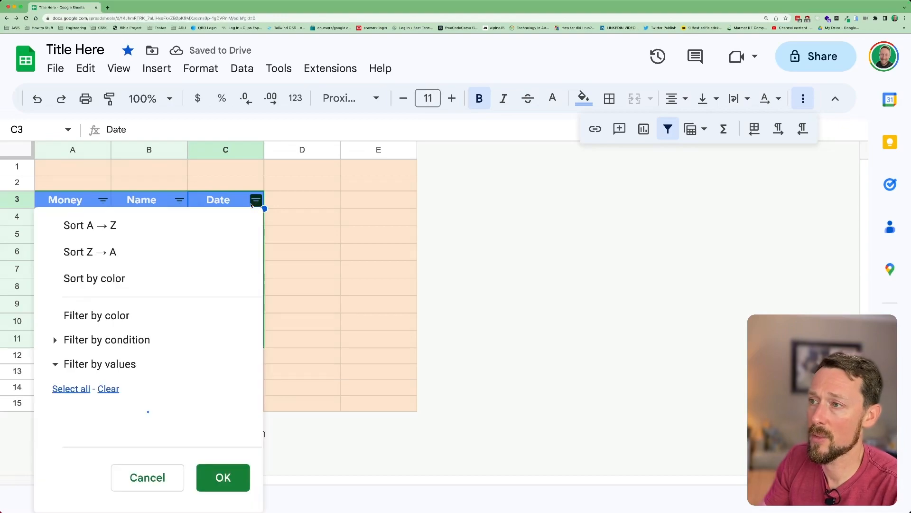
Filter the Name column by values, excluding the first three names in the alphabetical list
left_click(179, 199)
scroll(215, 294, "down", 3)
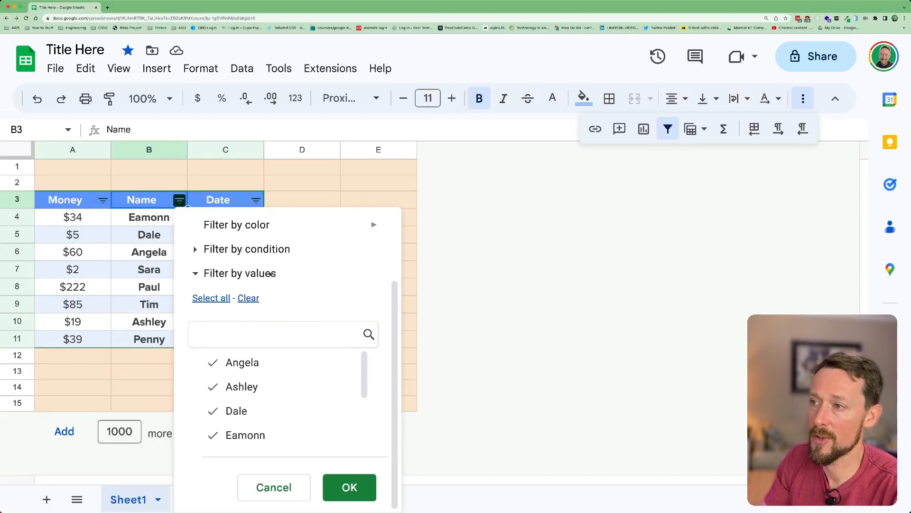
left_click(242, 387)
left_click(243, 362)
scroll(255, 424, "down", 3)
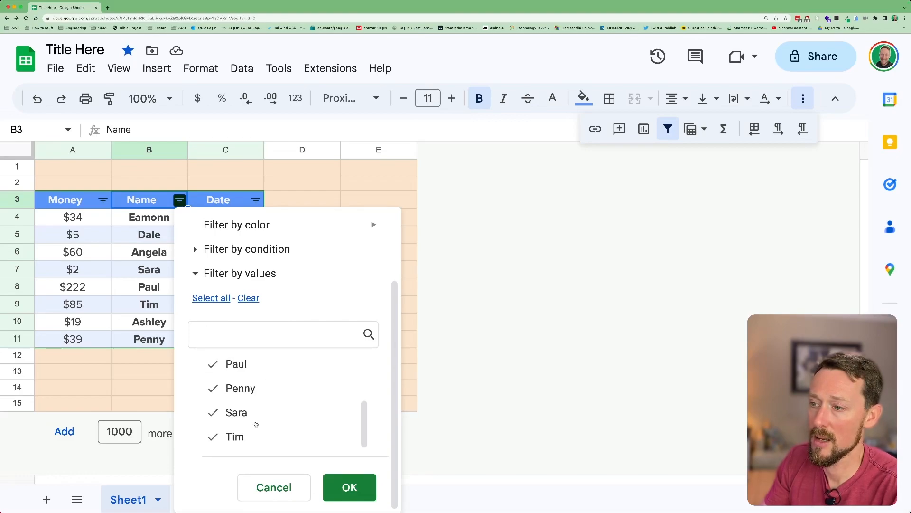
scroll(244, 387, "up", 3)
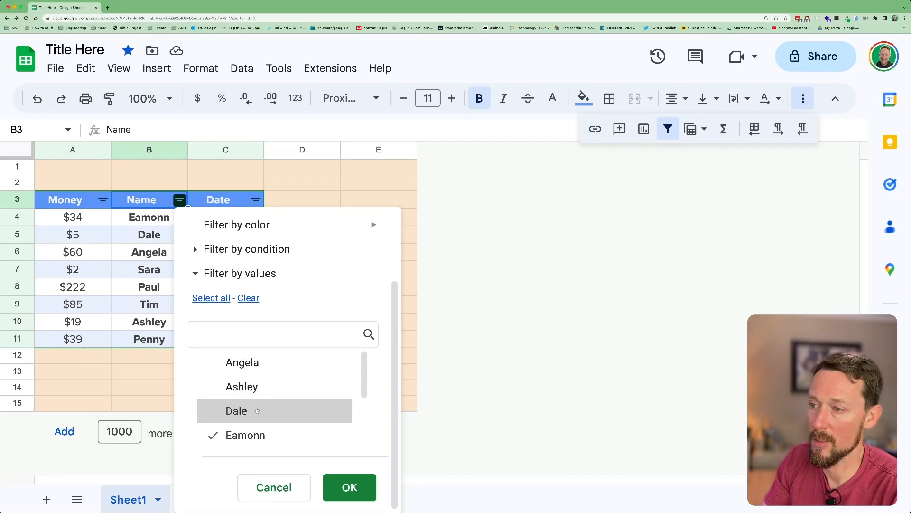
left_click(348, 487)
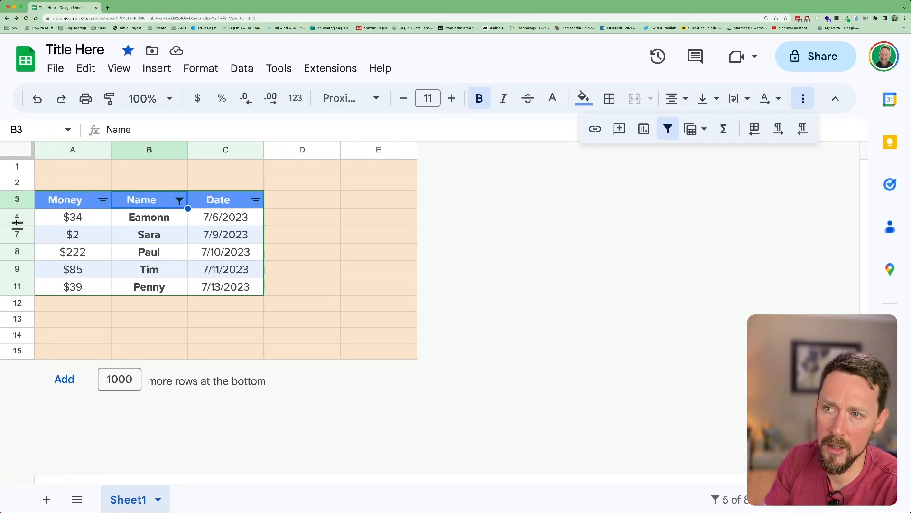
Select rows 3, 4 and 7 in turn to examine which row numbers the filter skips
left_click(15, 217)
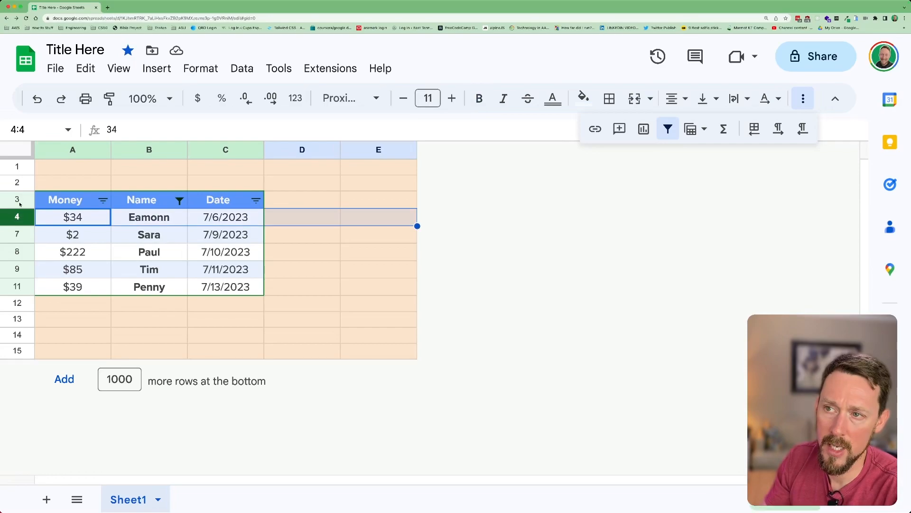
left_click(17, 201)
left_click(19, 218)
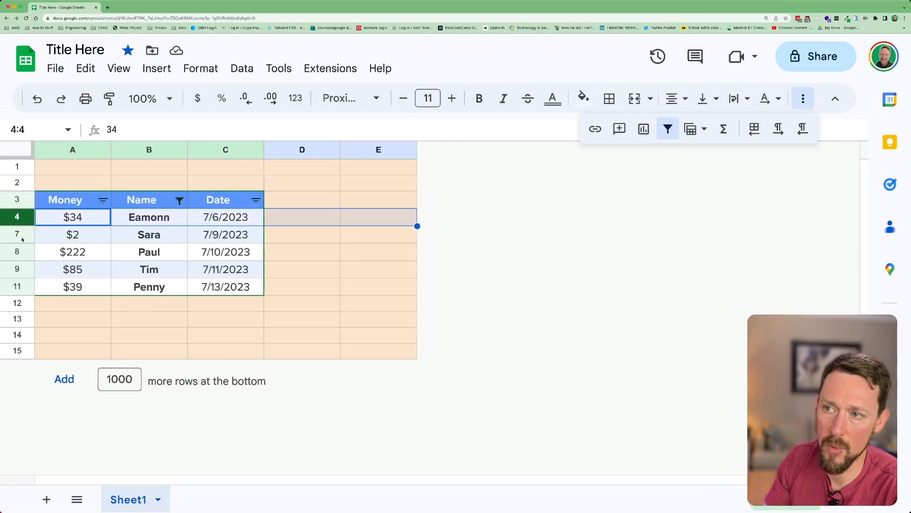
left_click(15, 234)
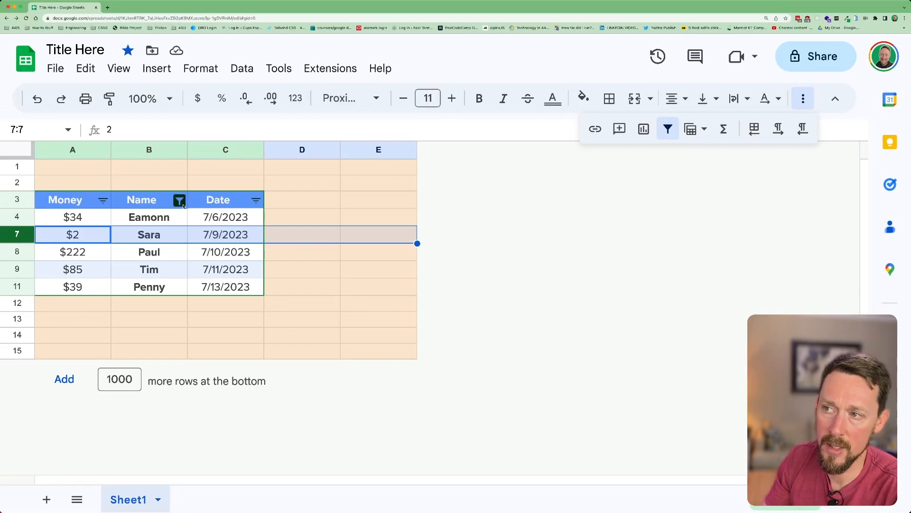
Reselect all values in the Name column's filter and apply it
left_click(180, 201)
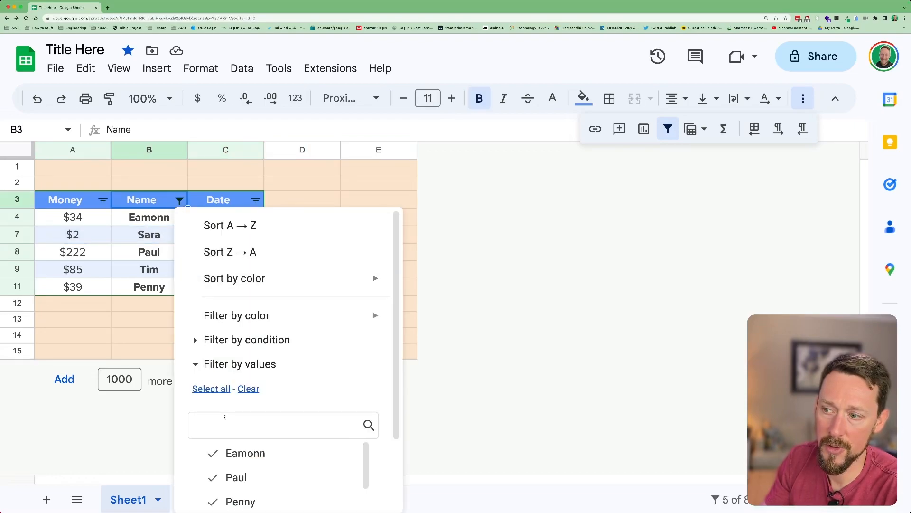
left_click(218, 389)
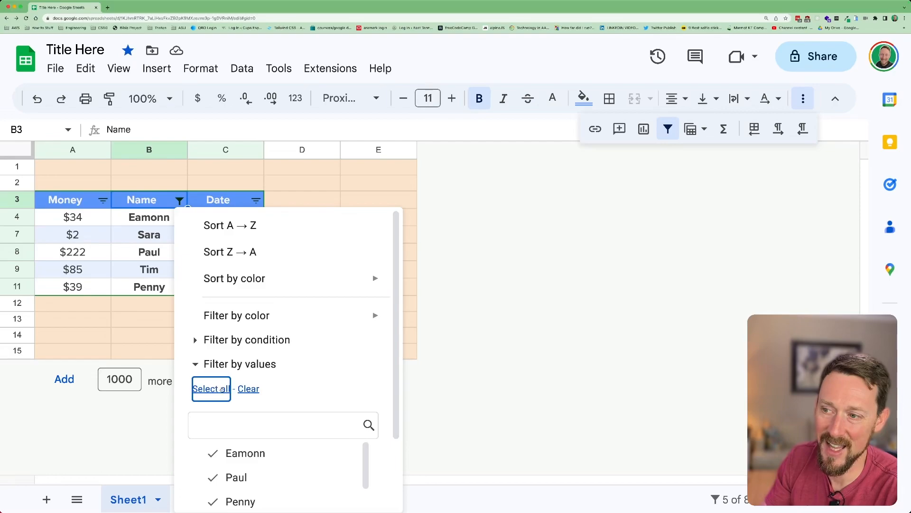
scroll(295, 384, "down", 2)
left_click(351, 487)
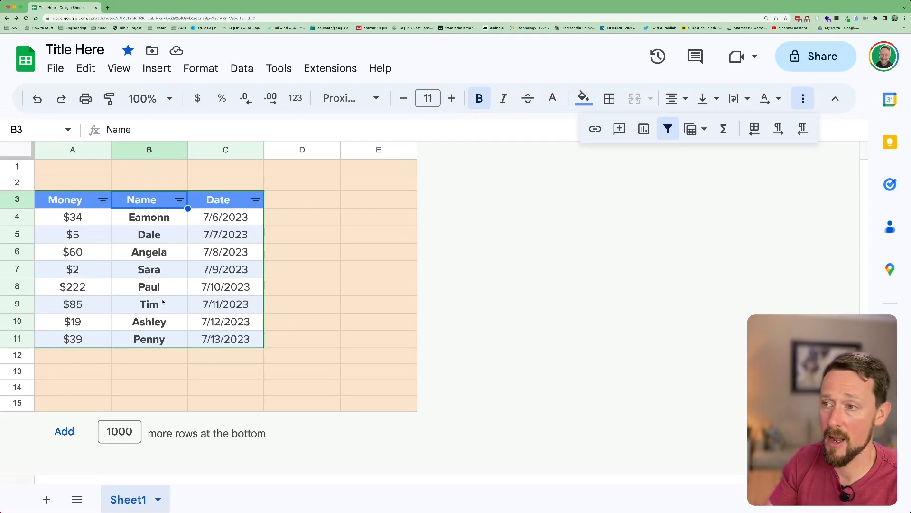
Enter a formula in cell A13 that adds the first two Money amounts, =A4+A5
left_click(86, 372)
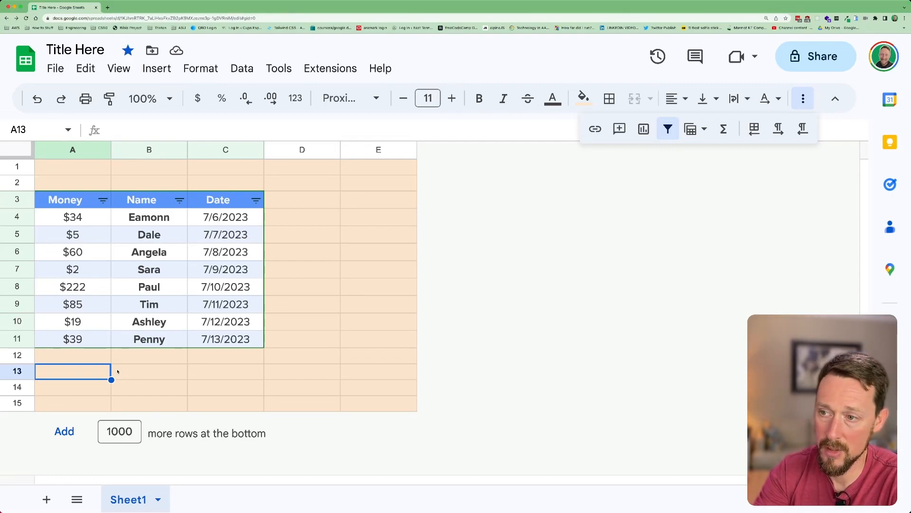
key("Up")
key("Right")
key("Down")
key("Left")
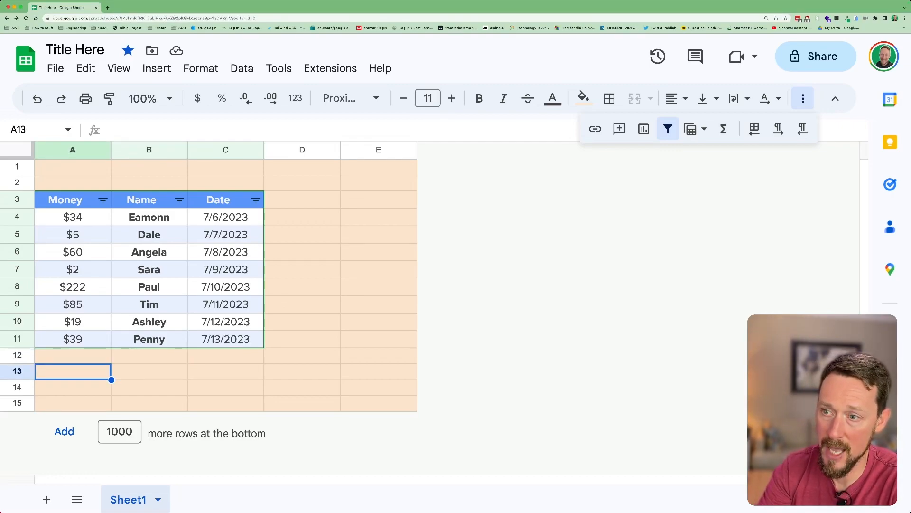
type("=")
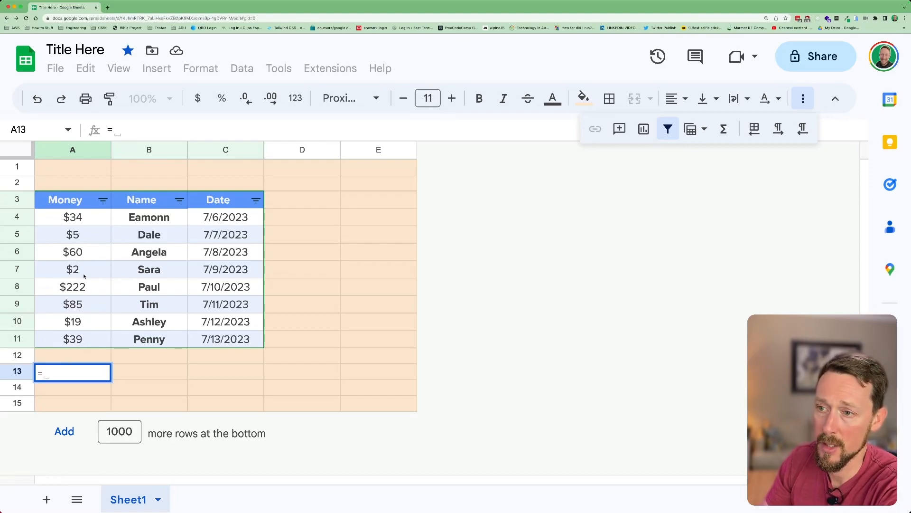
left_click(74, 220)
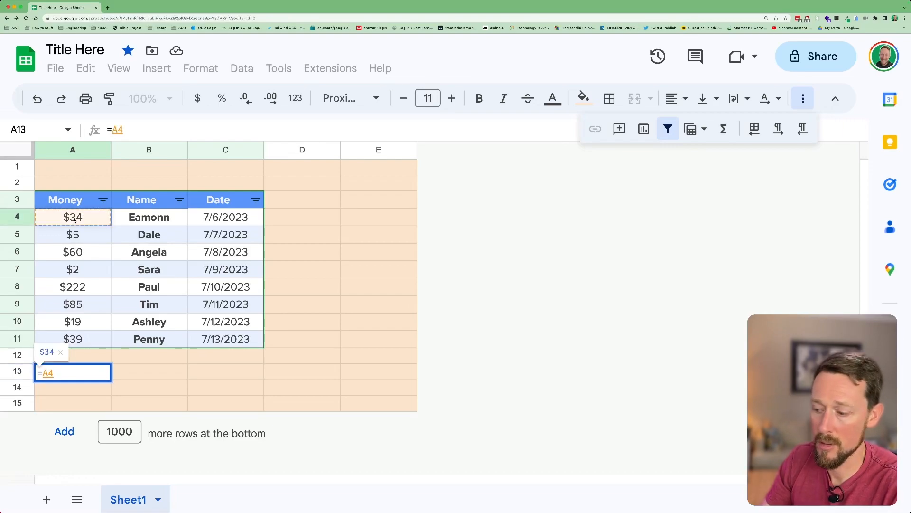
type("+")
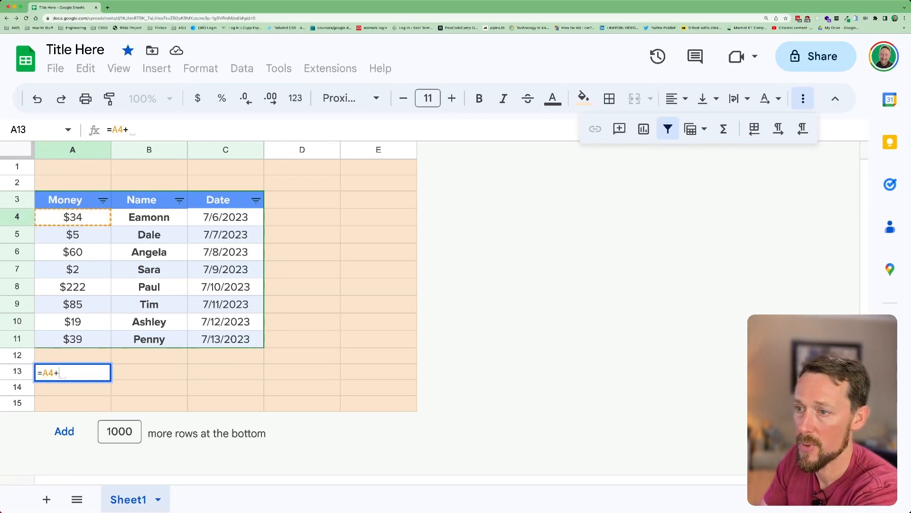
left_click(80, 234)
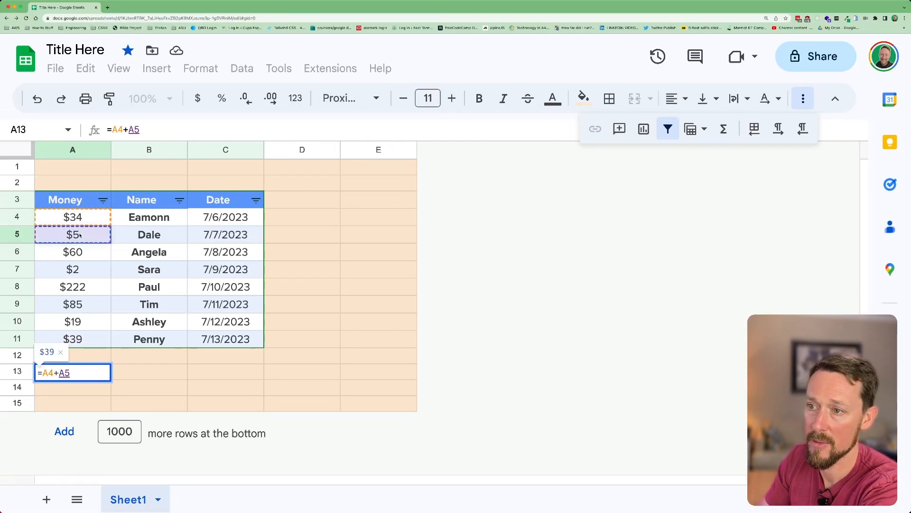
key("Return")
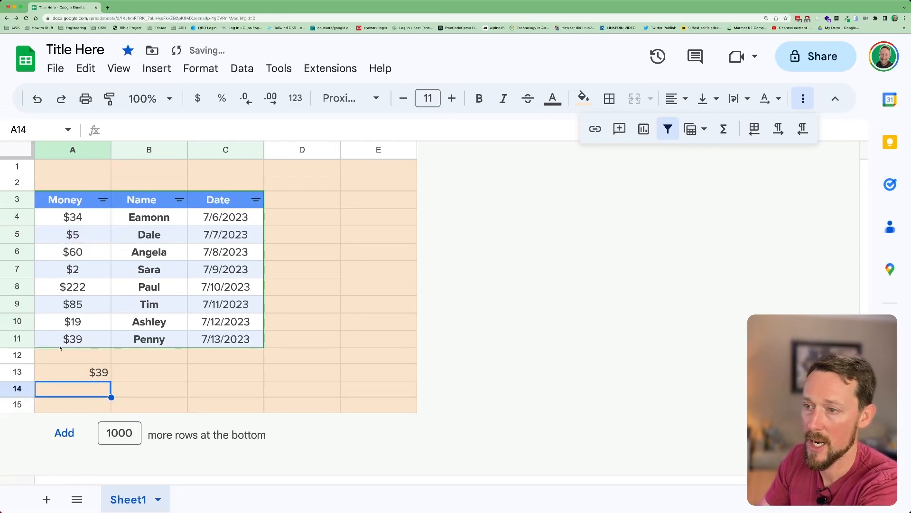
Extend the addition formula in A13 with the third Money amount, making it =A4+A5+A6
left_click_drag(73, 217, 77, 234)
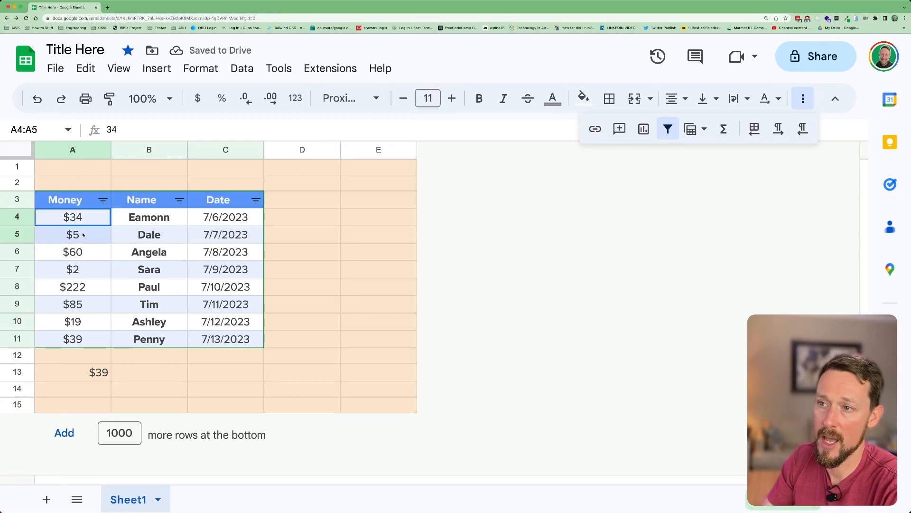
left_click(100, 376)
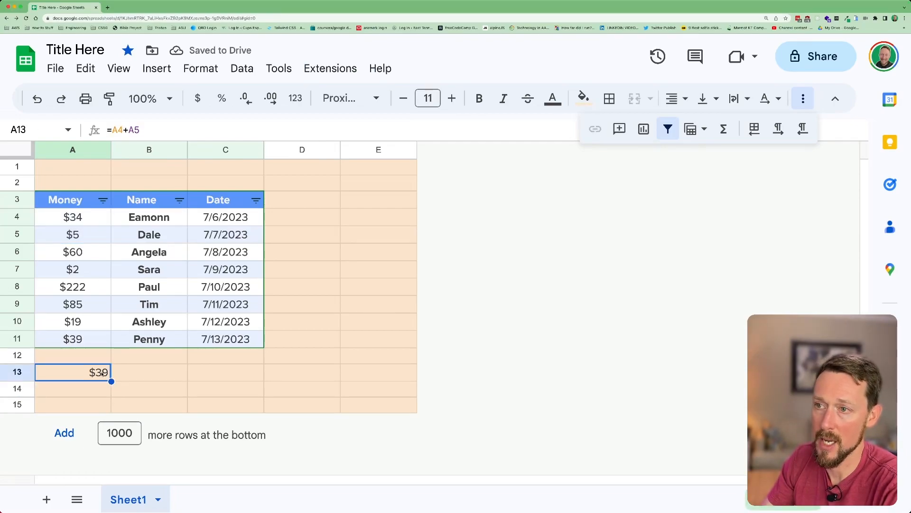
double_click(87, 372)
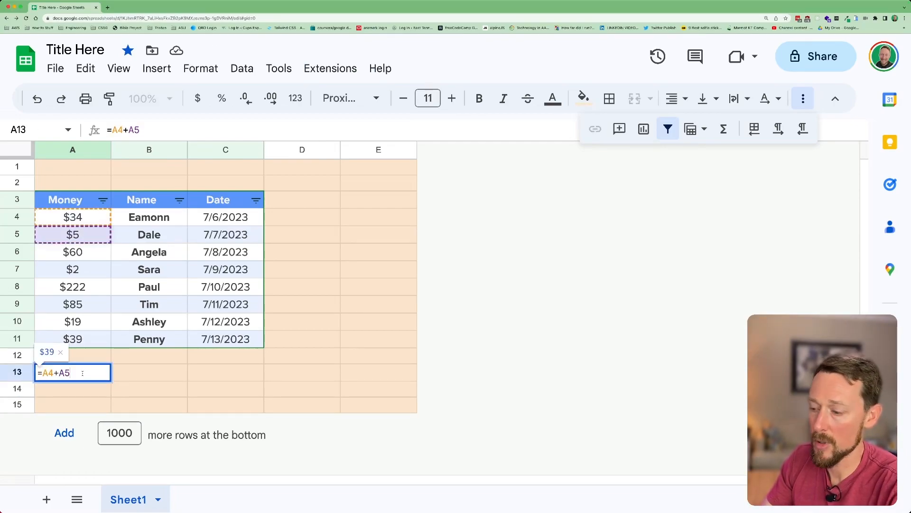
type("+")
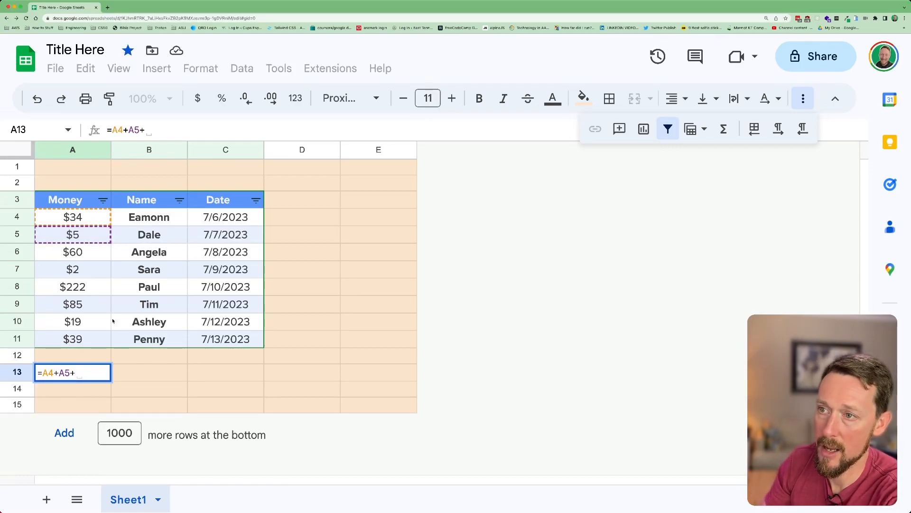
left_click(96, 254)
key("Return")
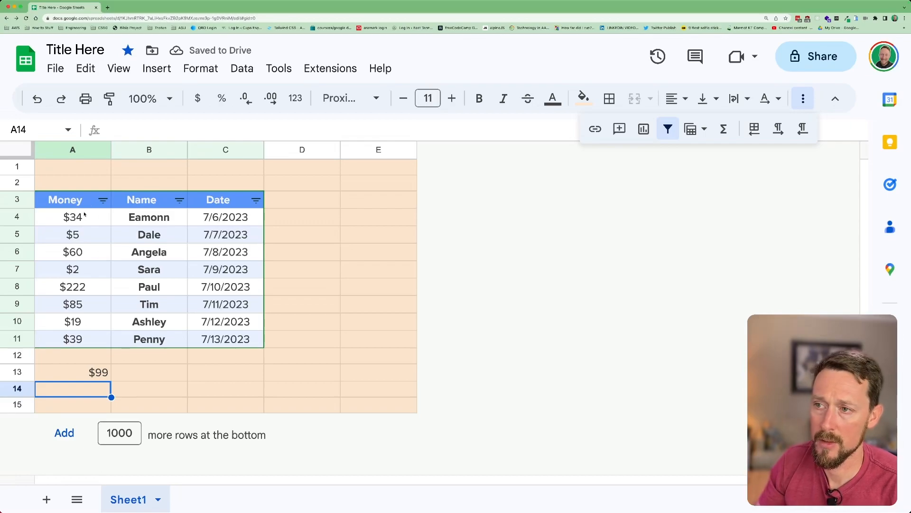
Subtract A10 in the A13 formula, making it =A4+A5+A6-A10
double_click(104, 378)
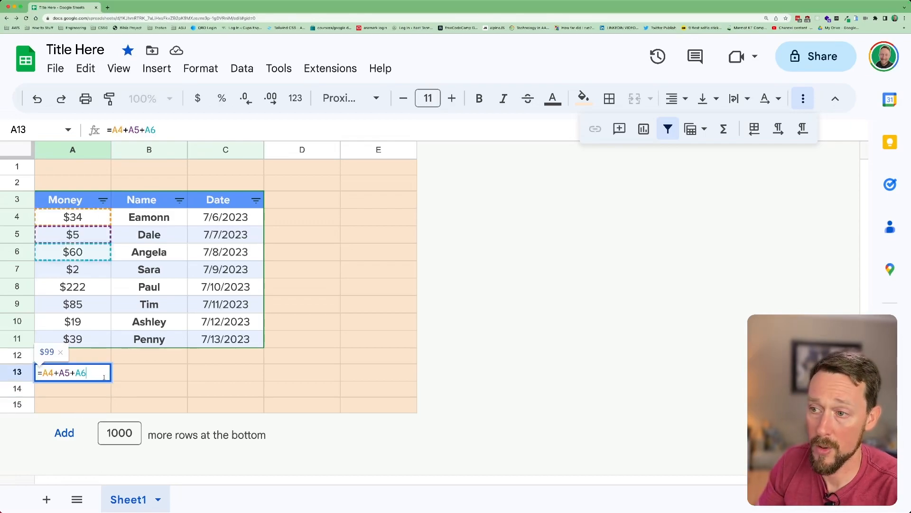
type("-")
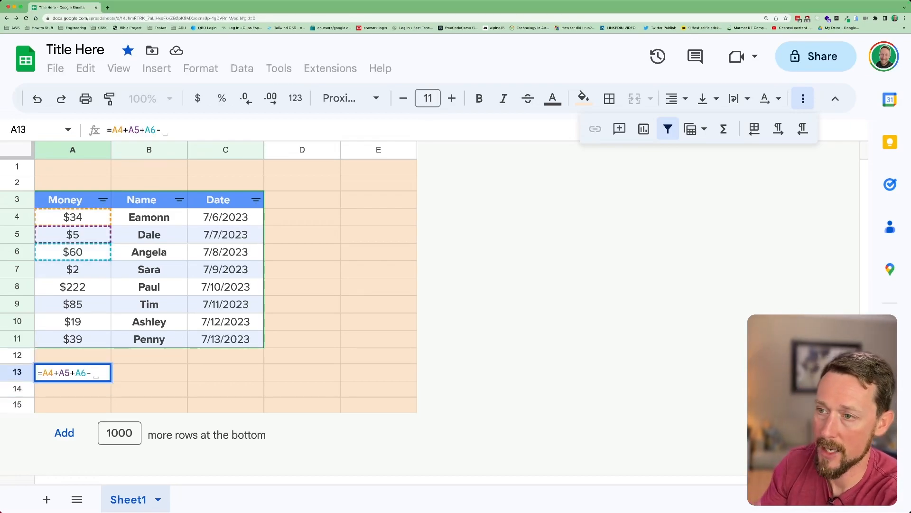
left_click(85, 327)
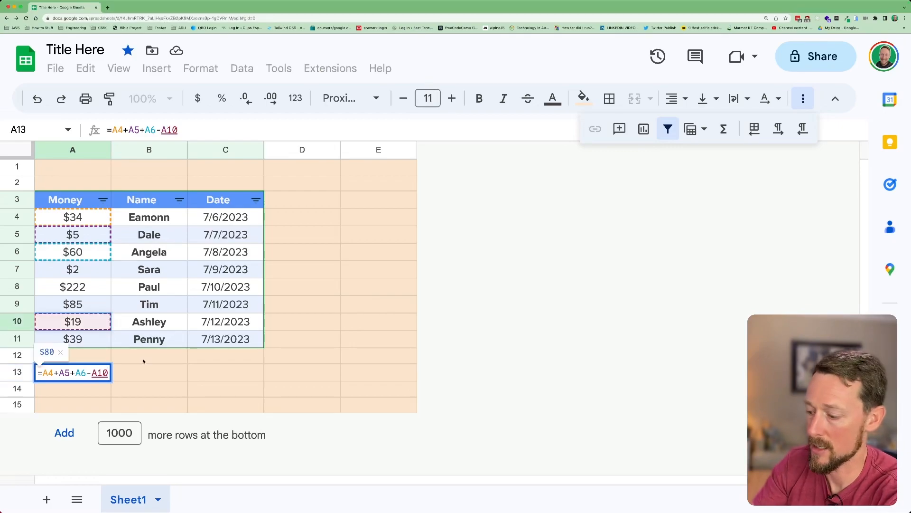
key("Return")
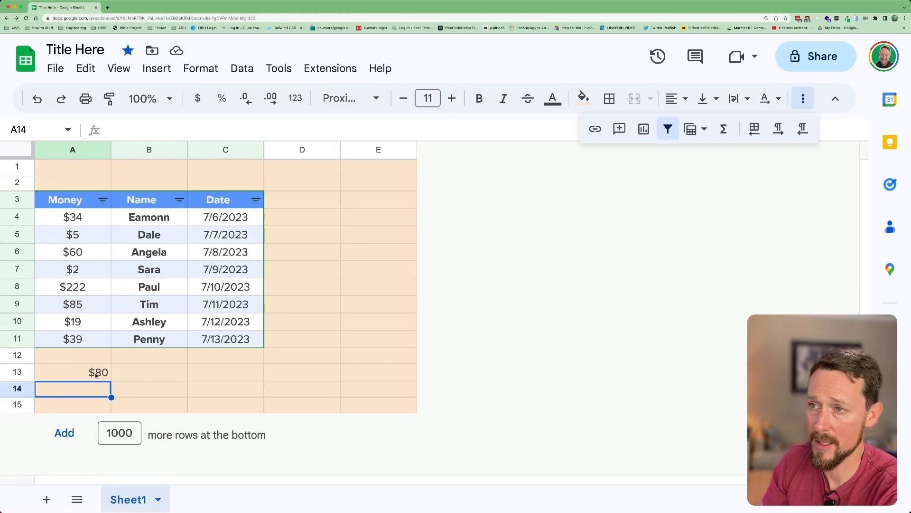
Replace the formula in A13 with the beginning of a SUM function, using the suggested function name
left_click(96, 376)
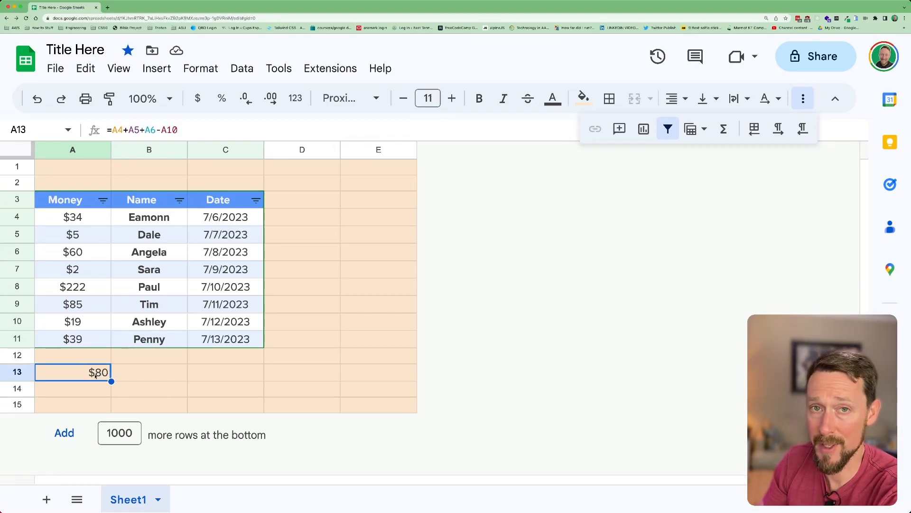
type("=")
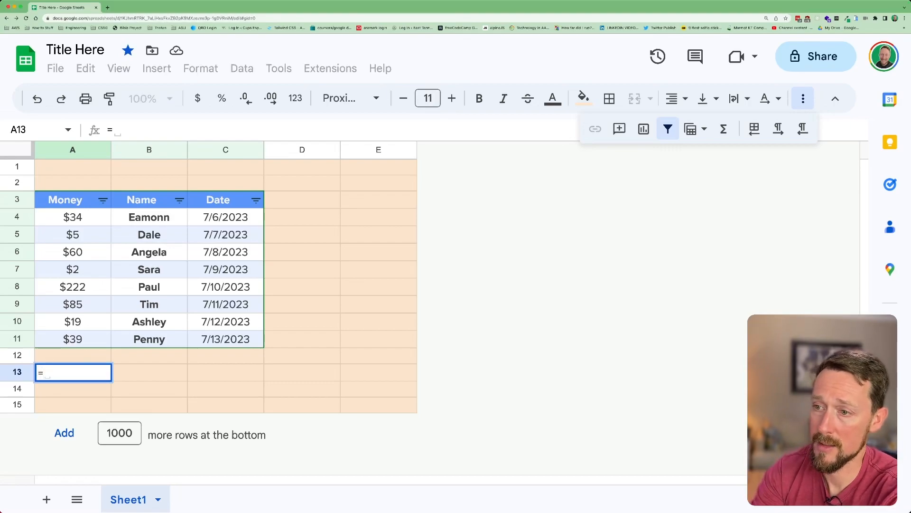
type("sum")
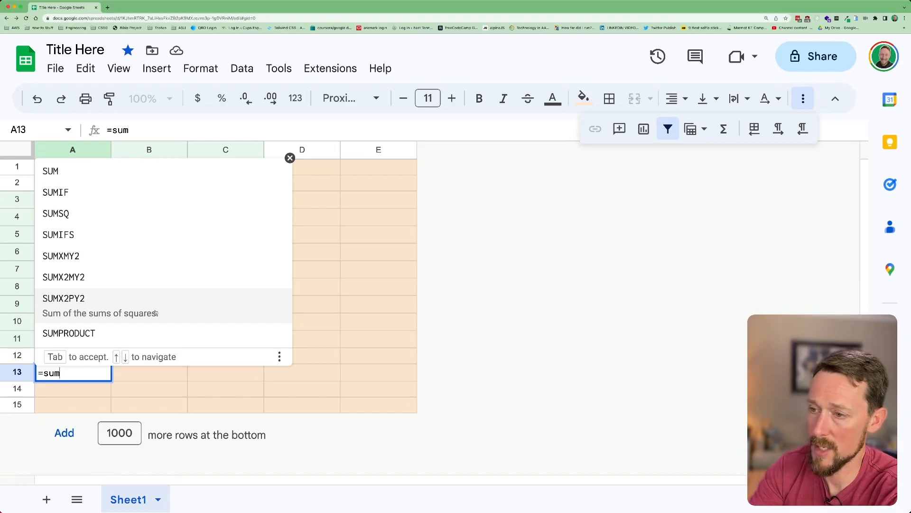
key("BackSpace")
key("BackSpace")
key("BackSpace")
type("s")
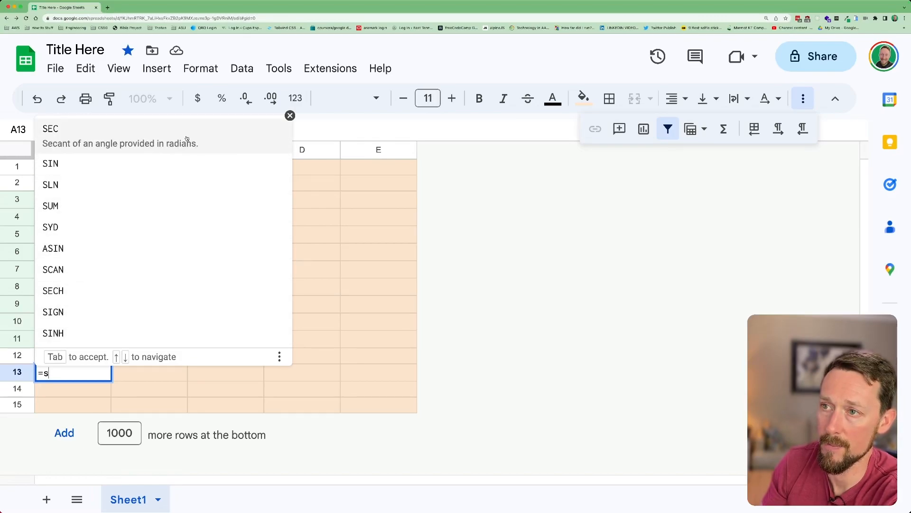
type("um")
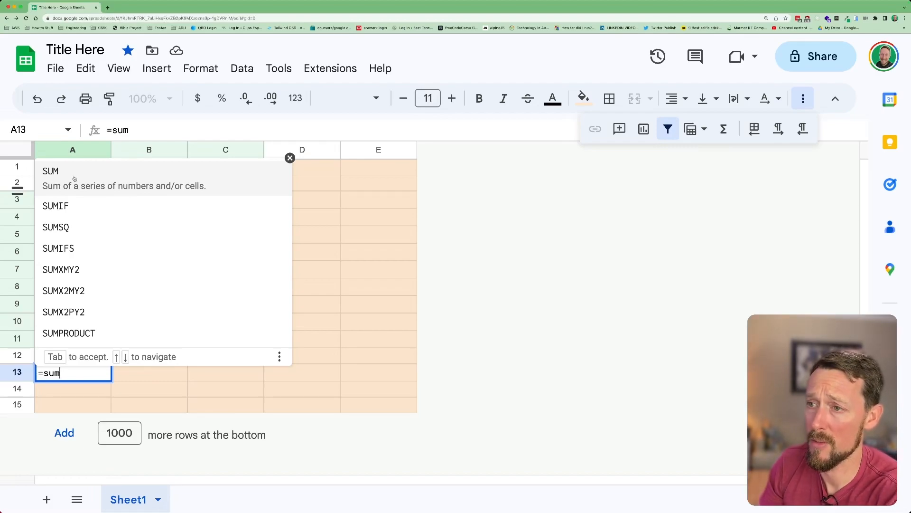
key("Tab")
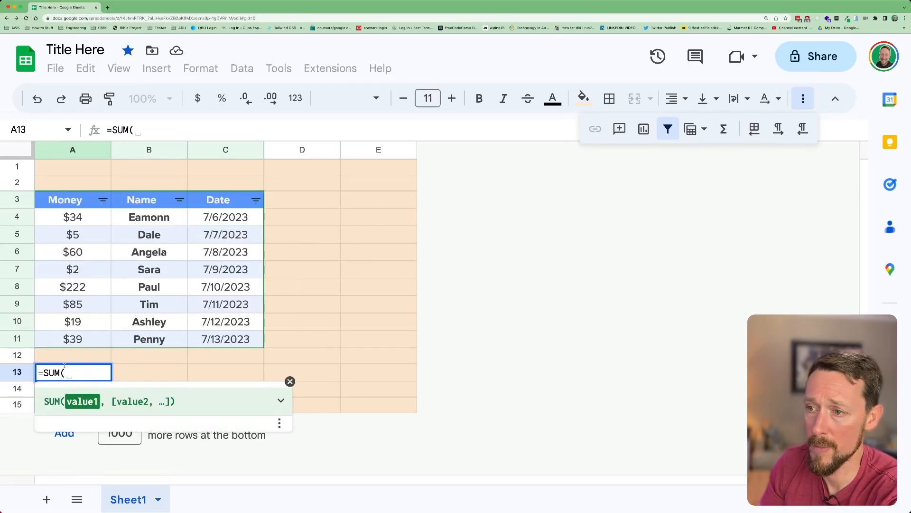
Expand the SUM function's help to examine its example and arguments, and collapse it again
left_click(280, 401)
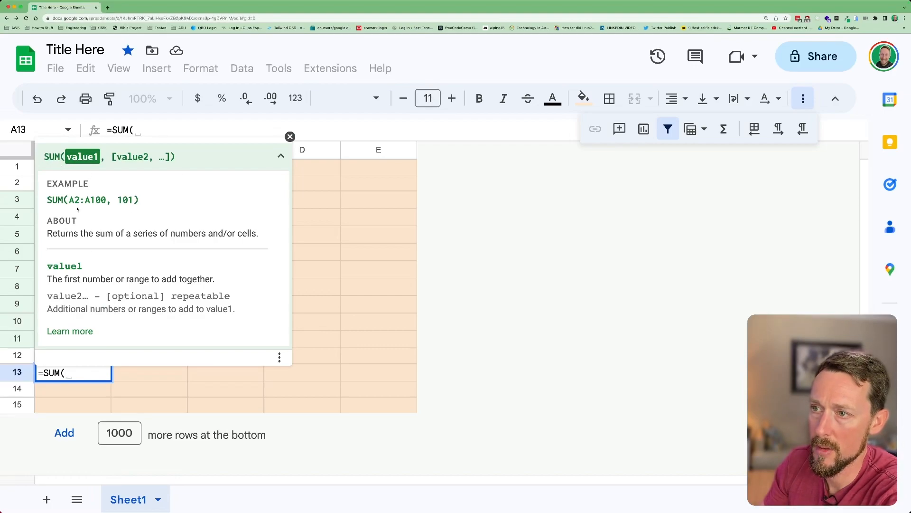
left_click(99, 157)
left_click(222, 156)
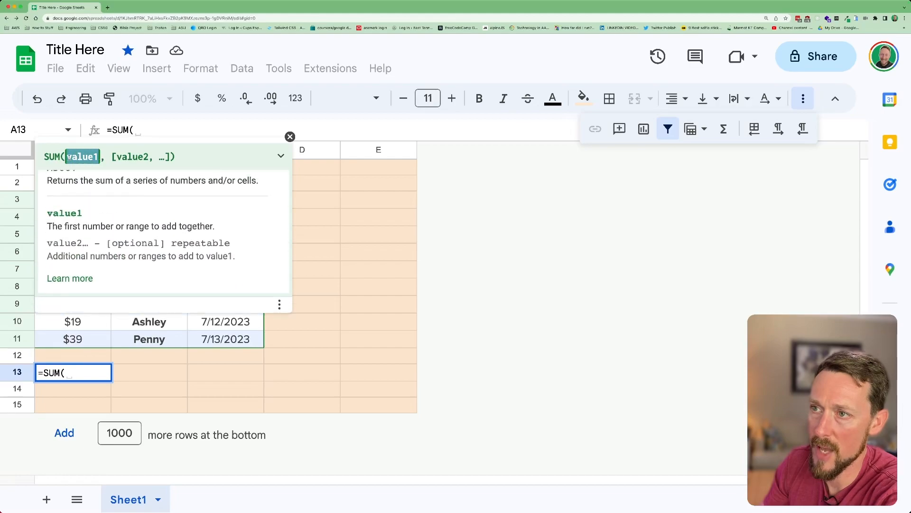
left_click(281, 156)
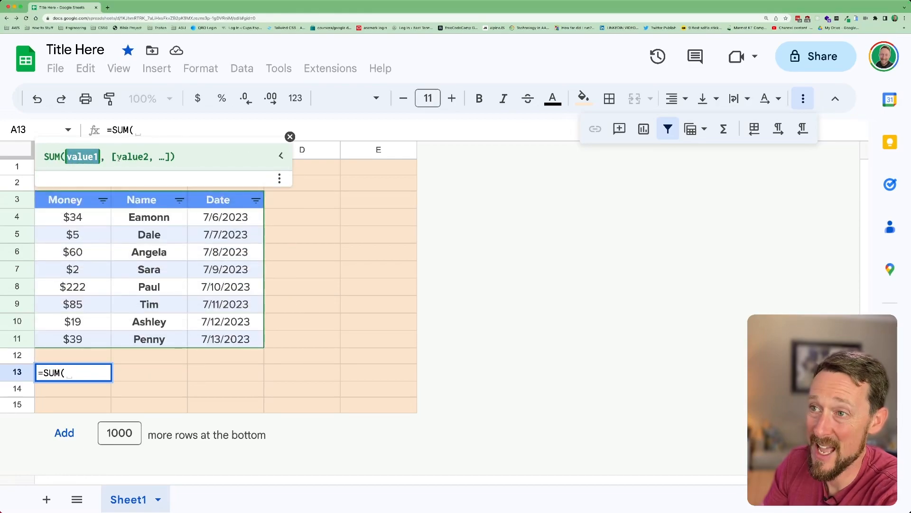
left_click(109, 158)
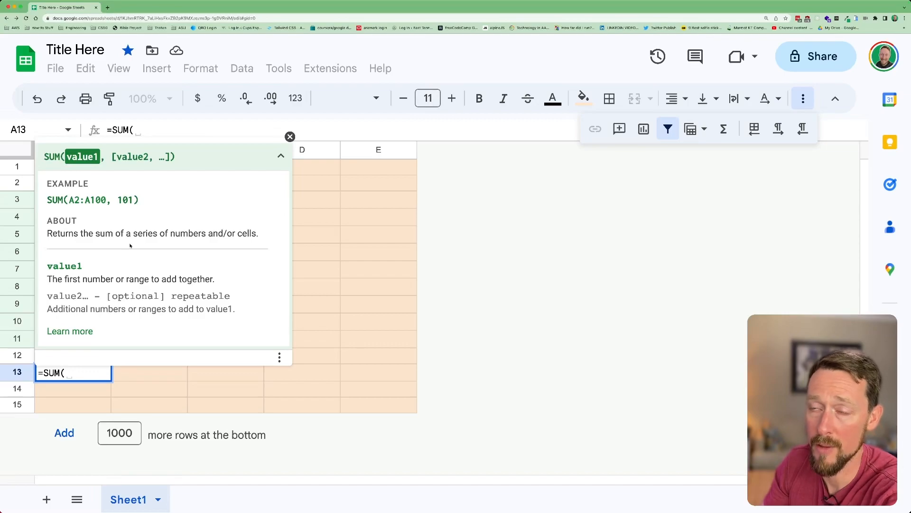
left_click(281, 157)
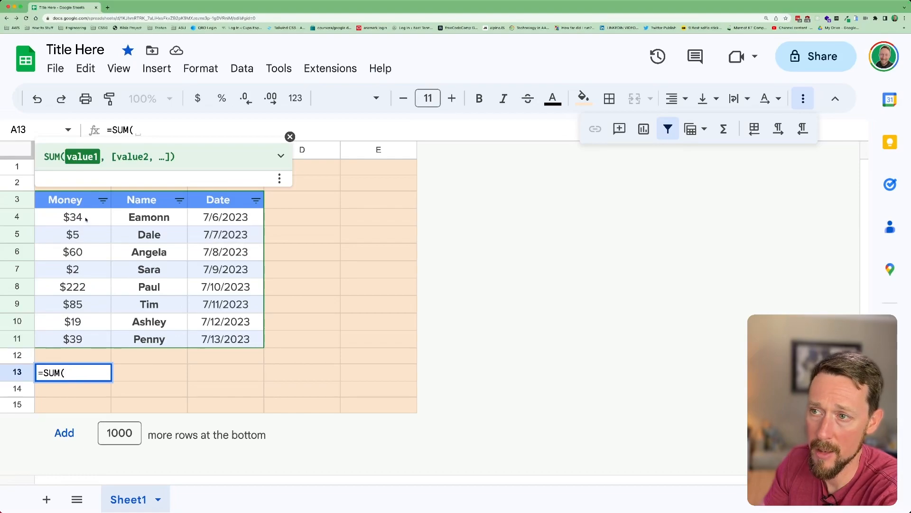
Complete the SUM formula in A13 with the Money range A4:A11 as its argument
left_click_drag(84, 219, 88, 335)
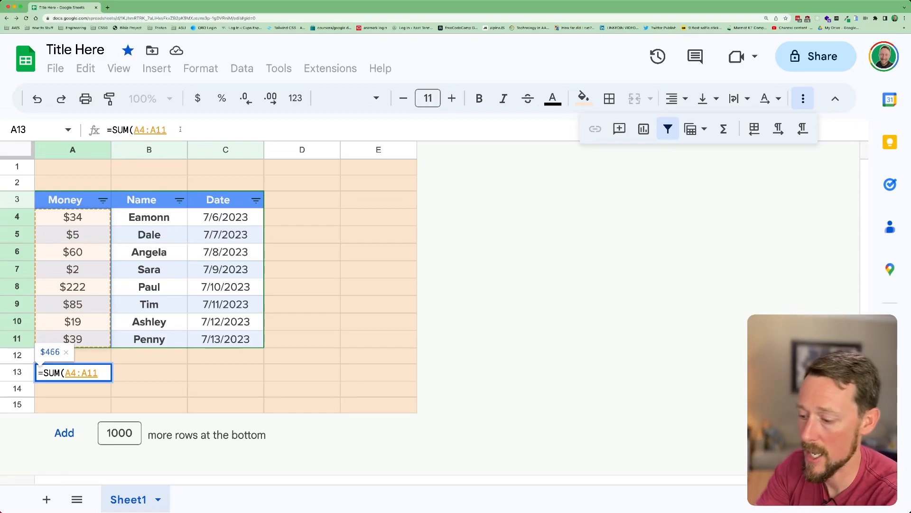
type(")")
key("Return")
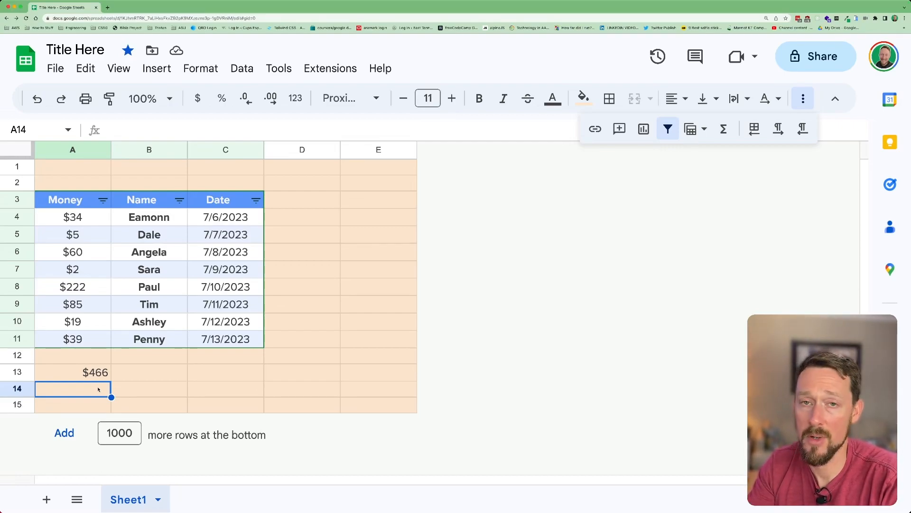
Hide the extra toolbar options and select A13 to review its SUM formula, ending on the empty cell D13
left_click(637, 208)
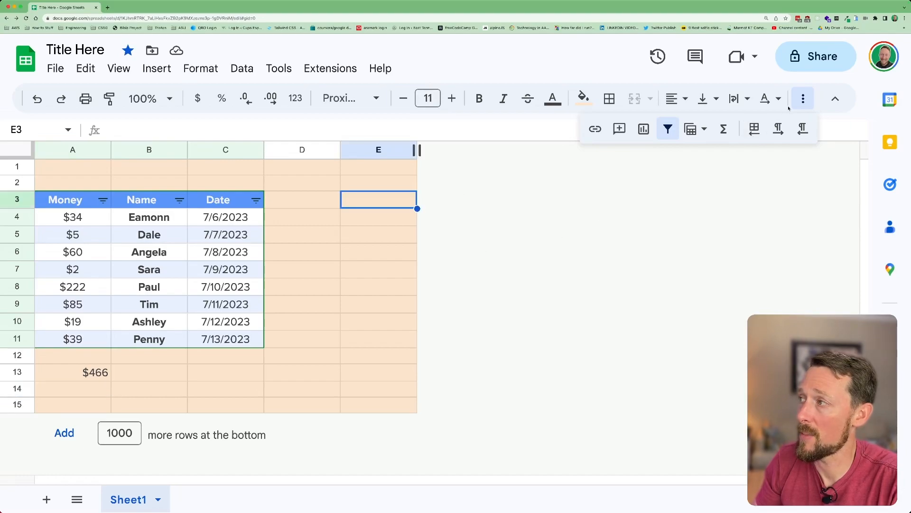
left_click(795, 103)
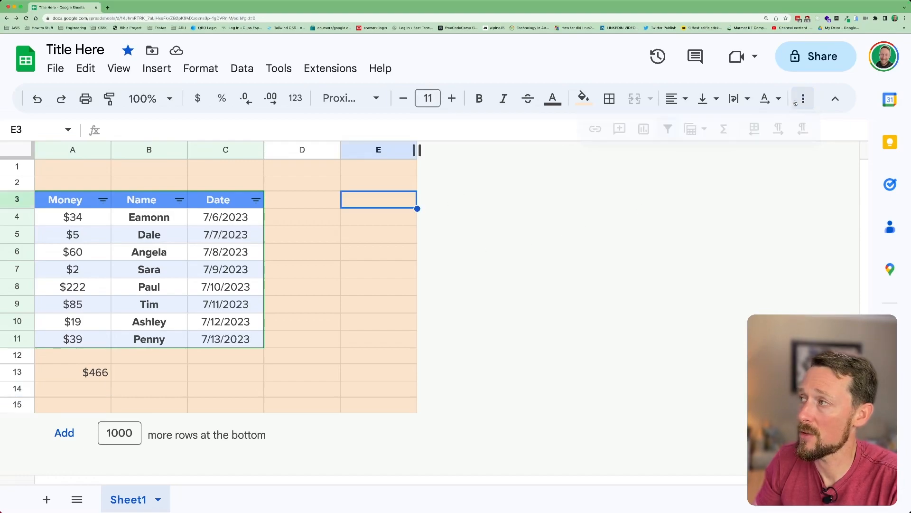
left_click(99, 378)
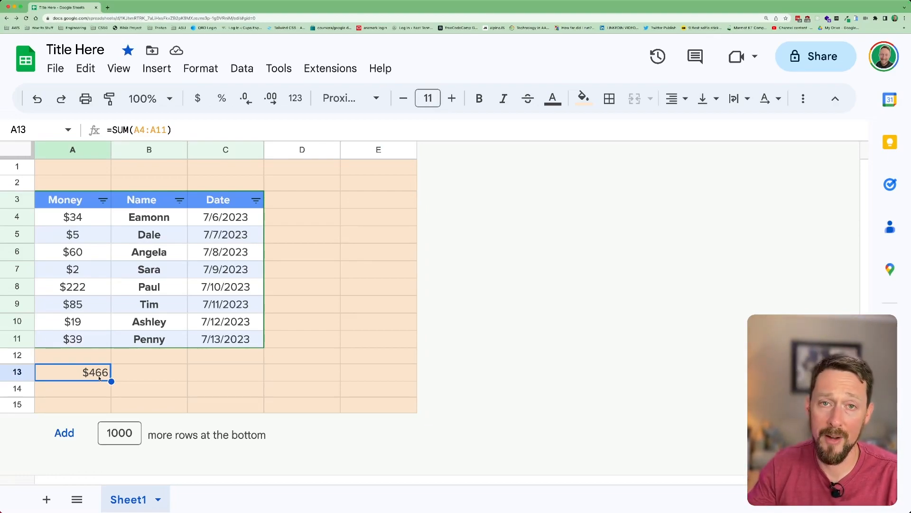
left_click(288, 379)
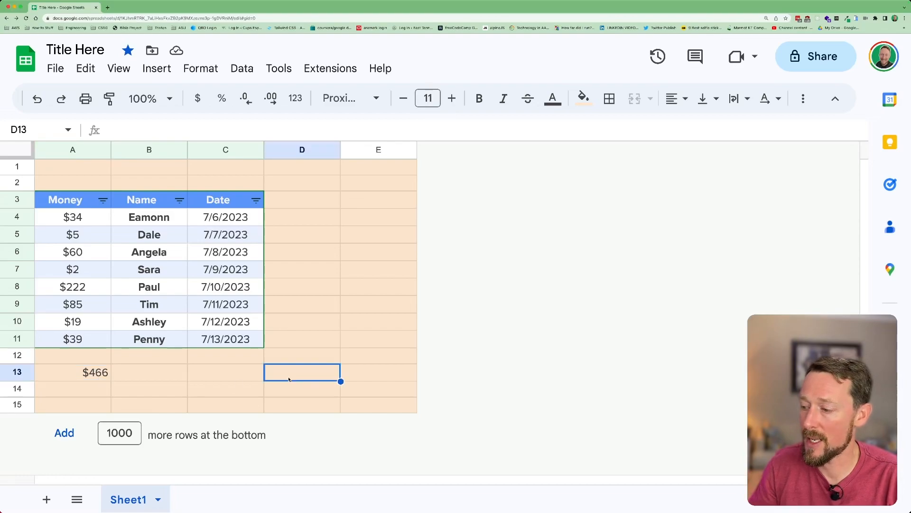